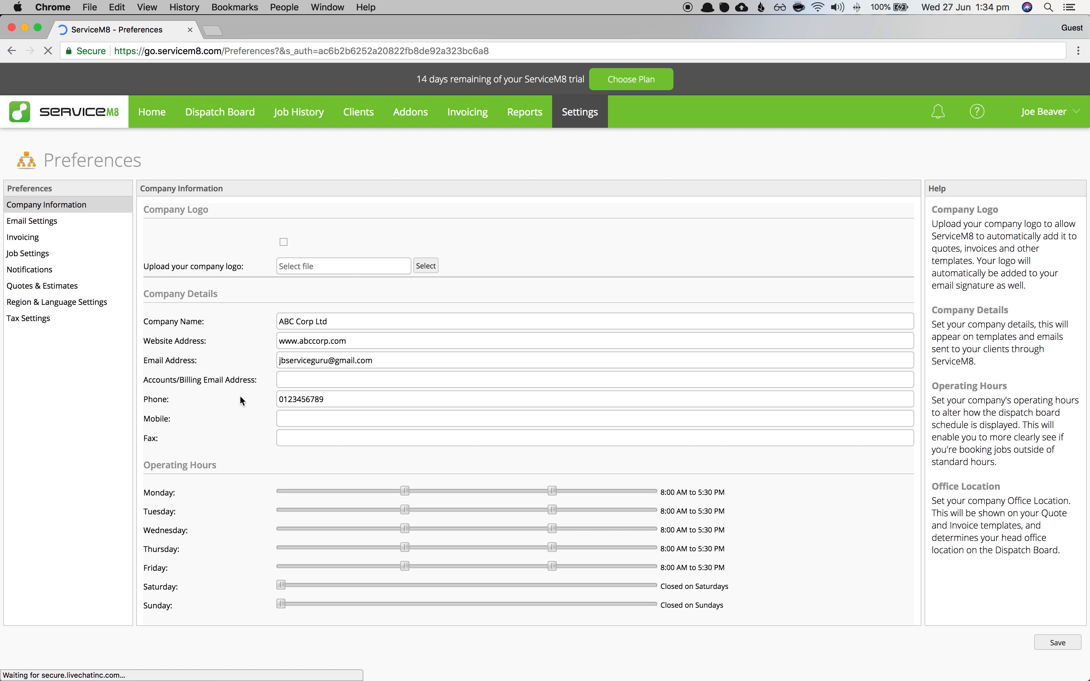
- Select the company e-mail address in Company Information, then go to the Addons page
click(370, 440)
drag(370, 441, 274, 441)
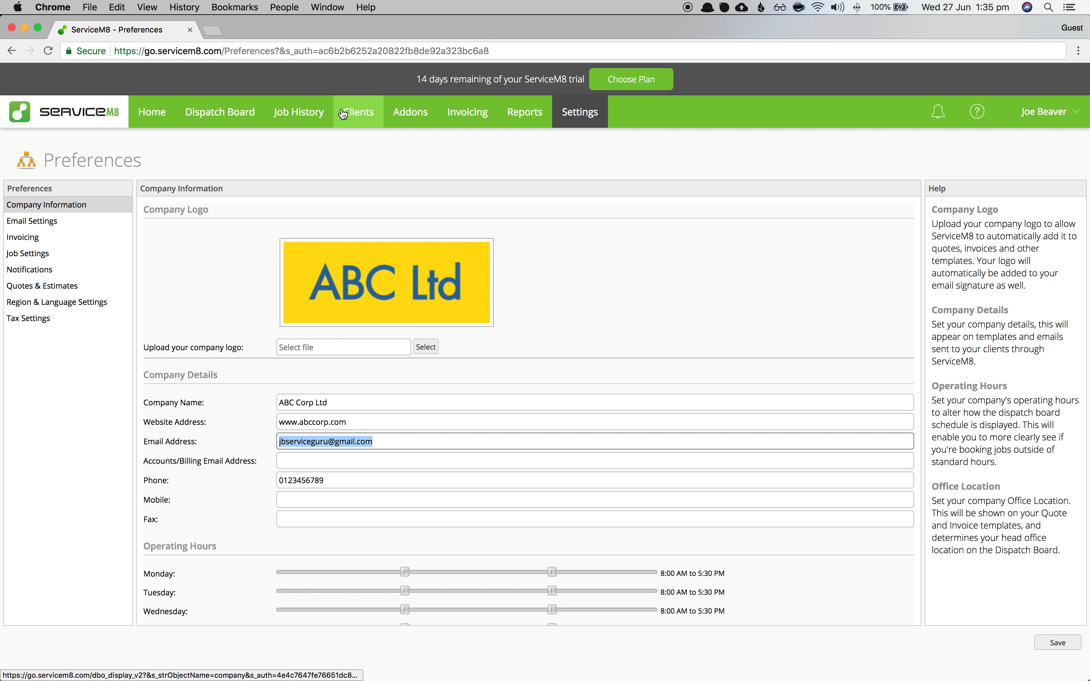
click(410, 111)
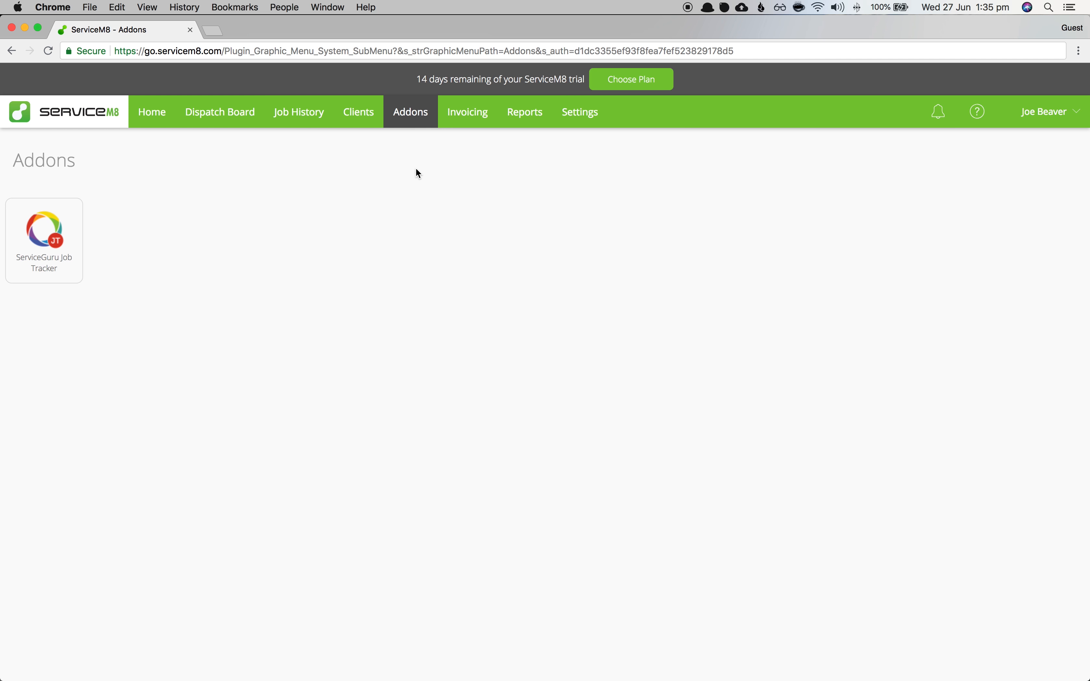
- Open the ServiceGuru Job Tracker add-on and enter the account e-mail
click(408, 120)
click(48, 234)
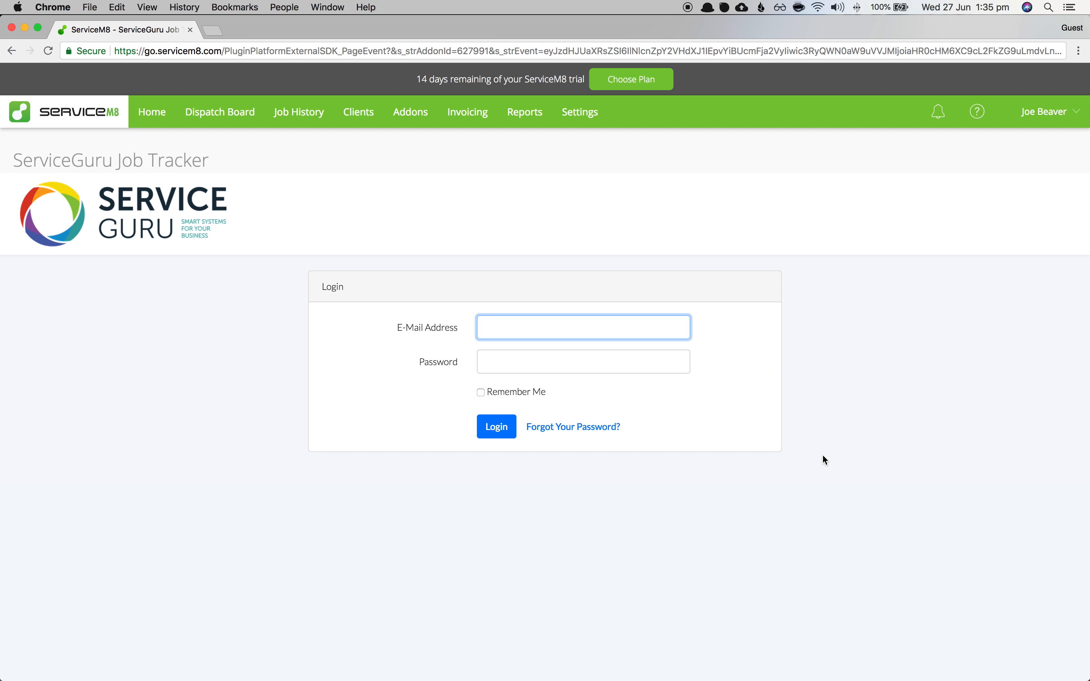
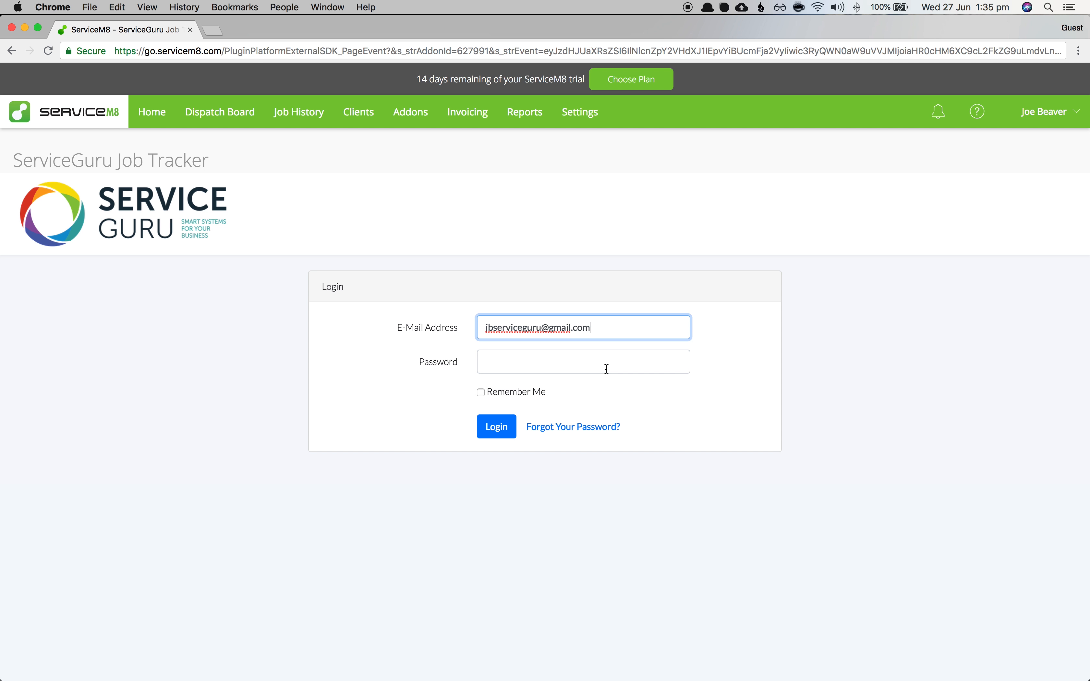
- Paste the saved account password, tick Remember Me, and log in
click(580, 365)
right_click(580, 364)
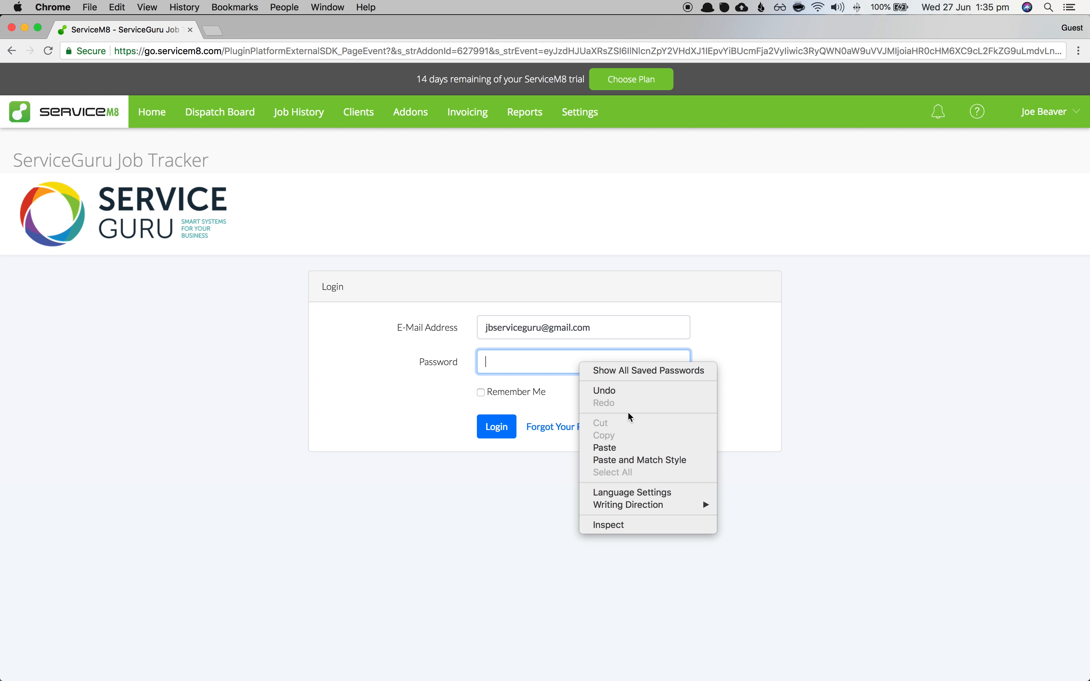
click(624, 447)
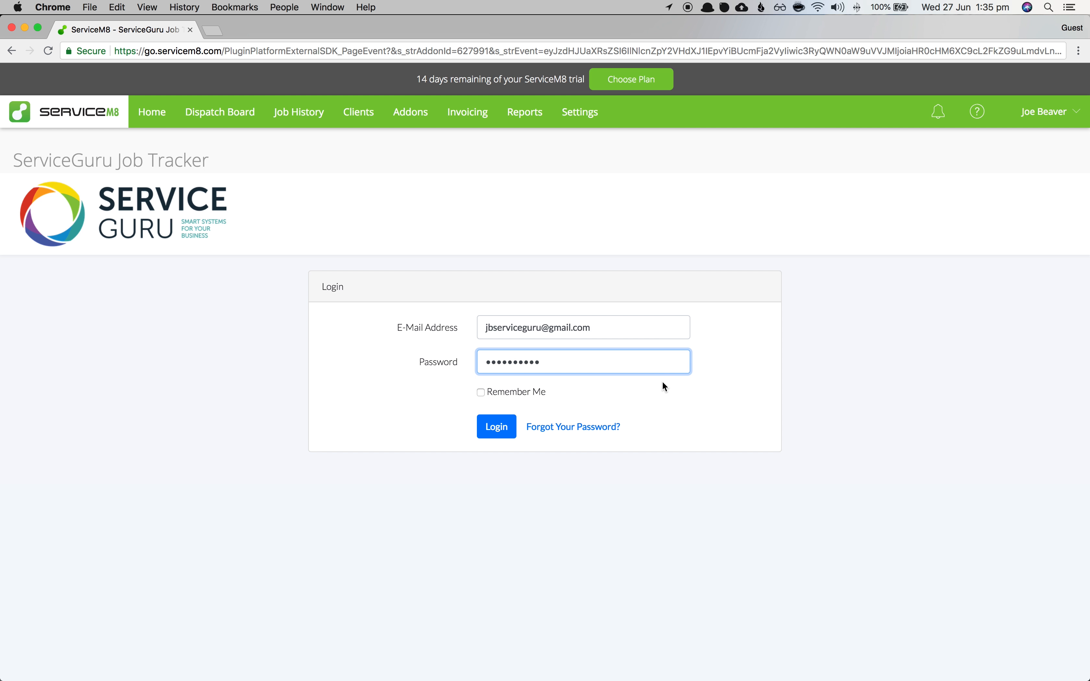
click(525, 392)
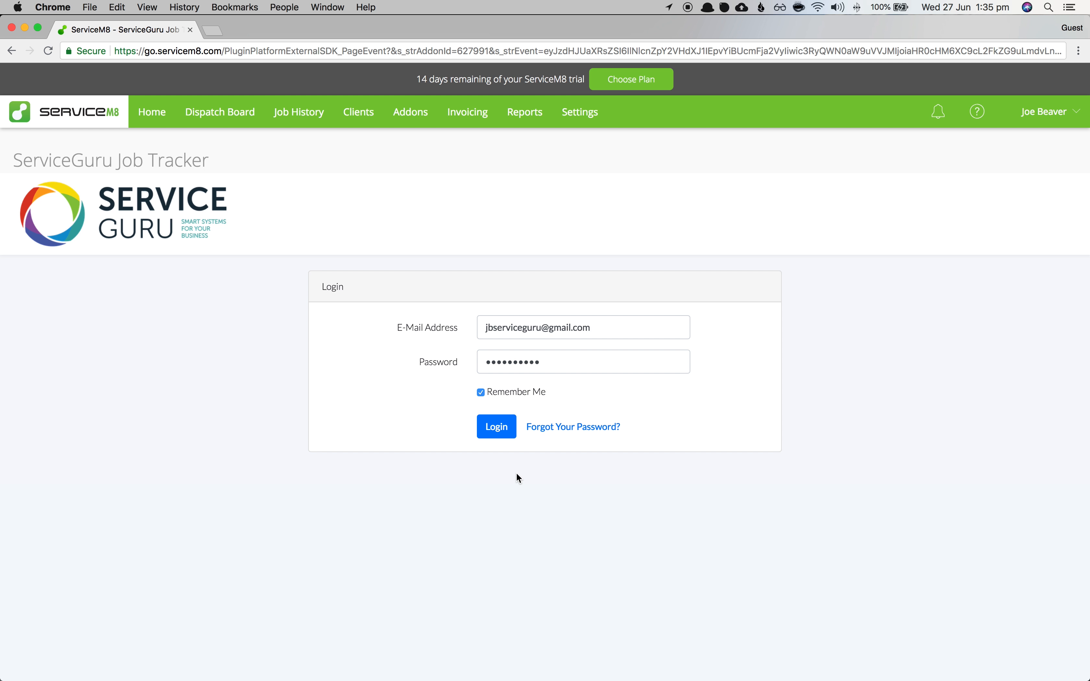
click(497, 432)
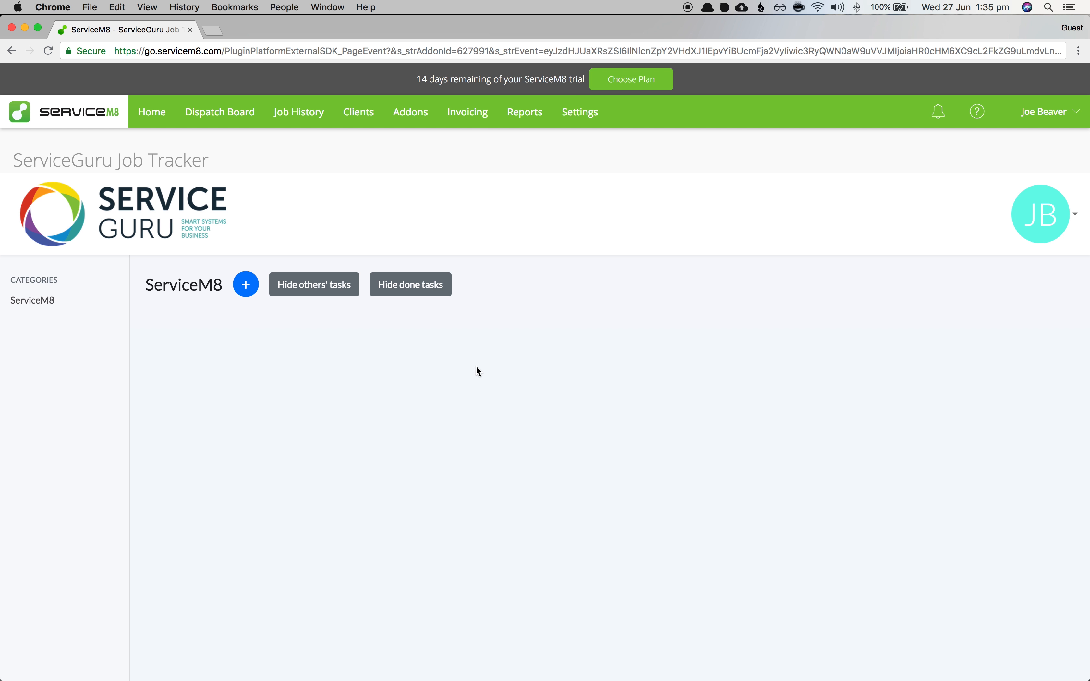
- In Users, change the first user's role from owner to manager, save, then edit the last user
click(1043, 224)
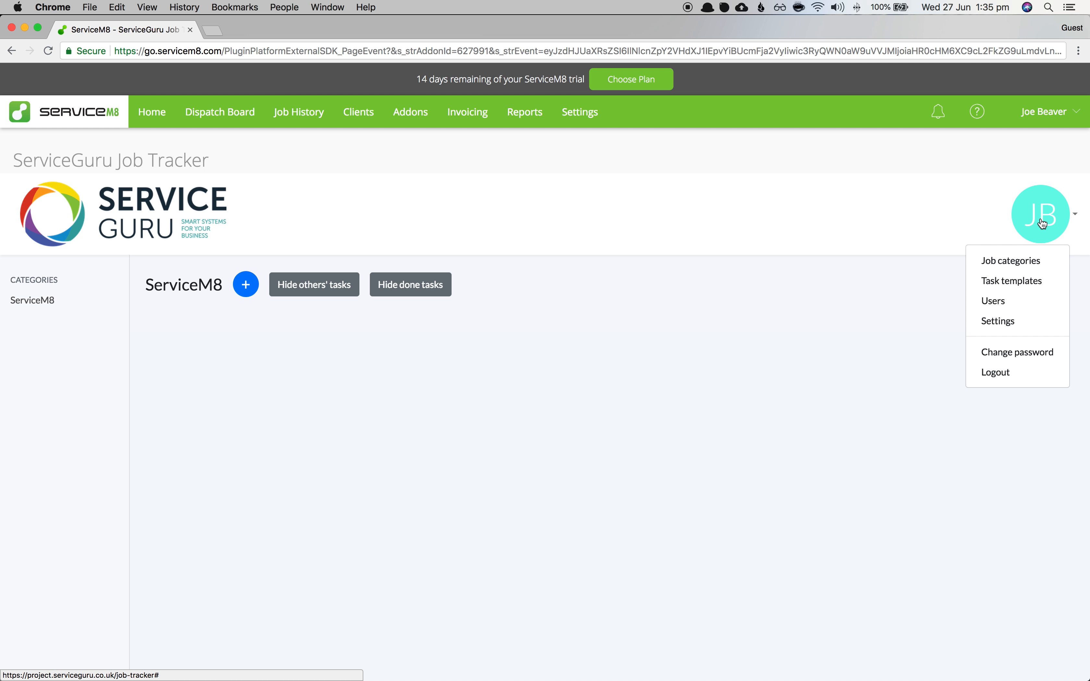
click(998, 308)
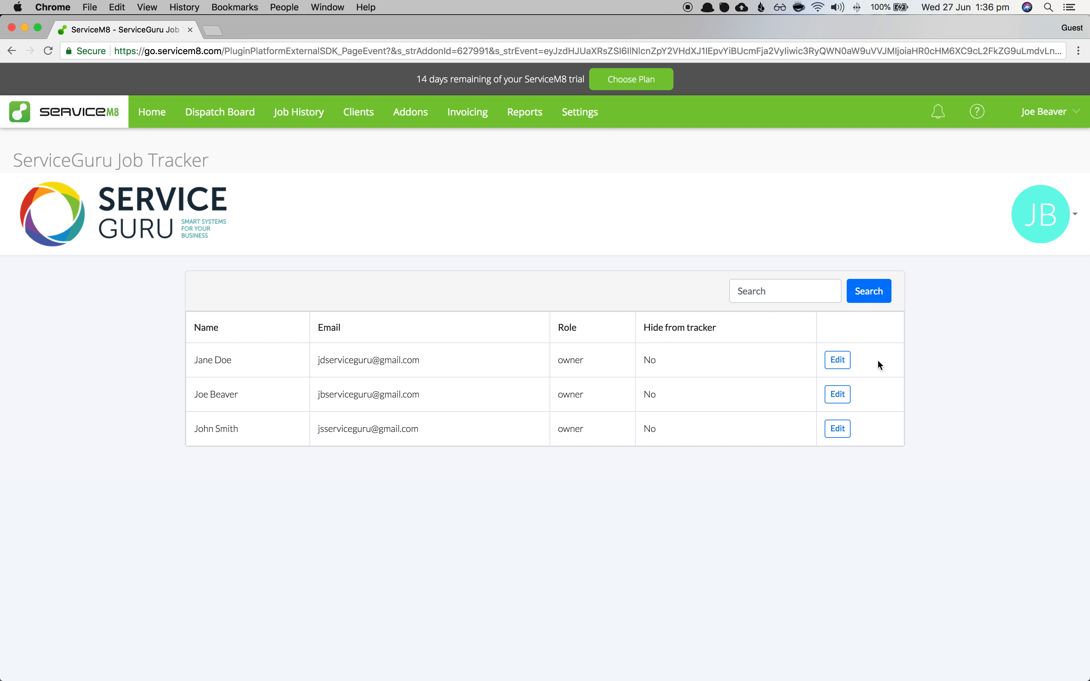
click(831, 363)
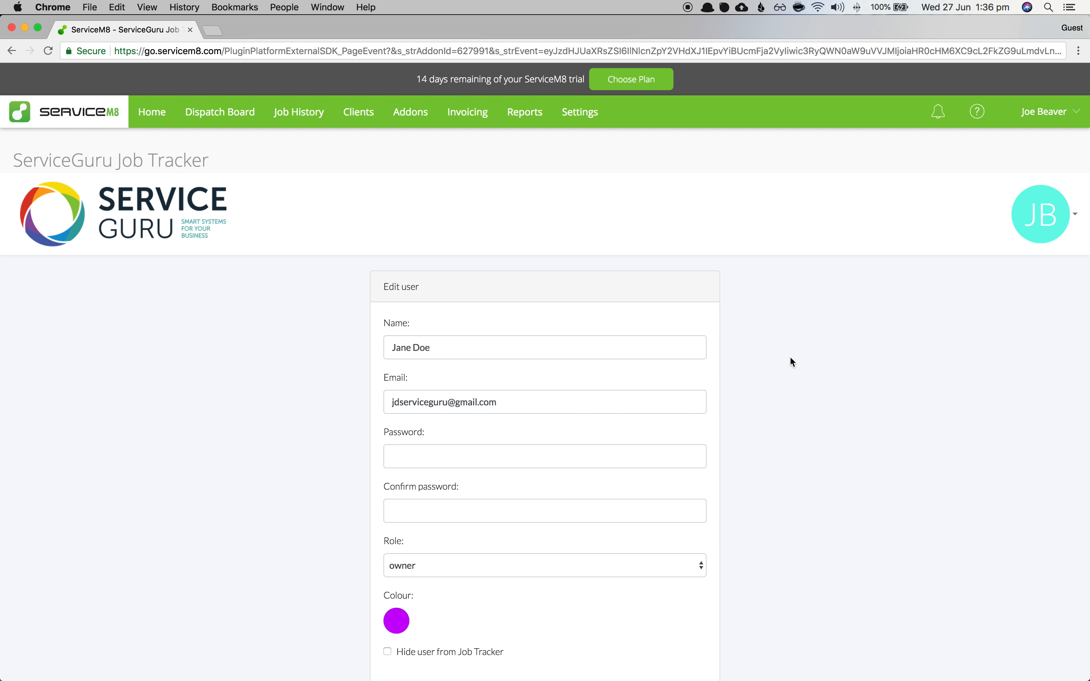
scroll(793, 361, down, 2)
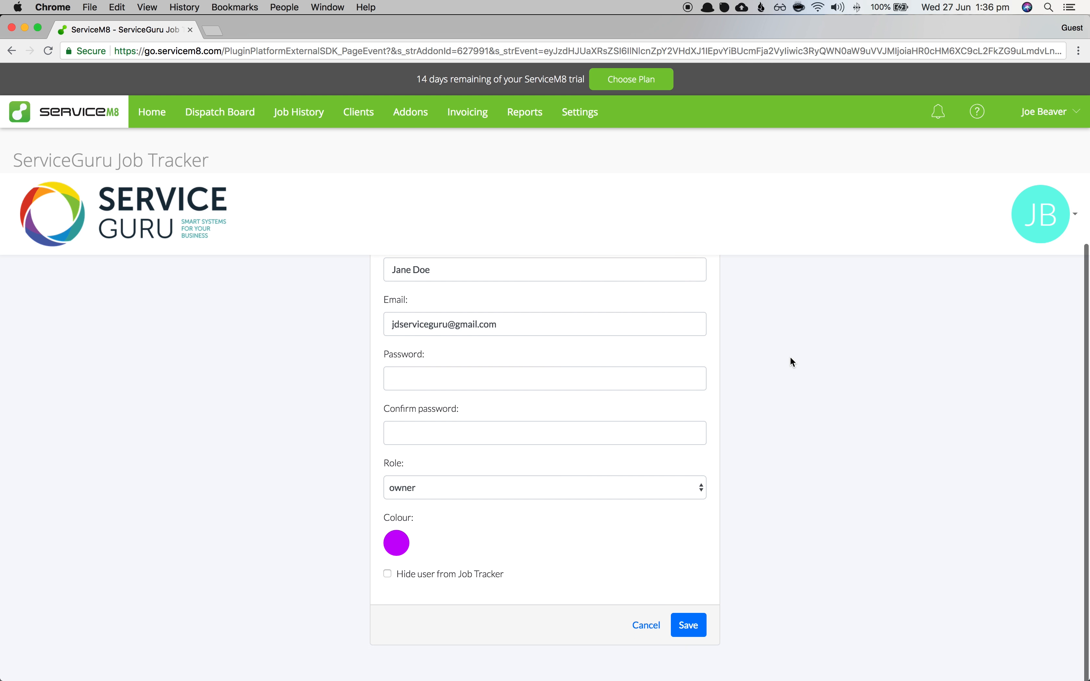
click(466, 487)
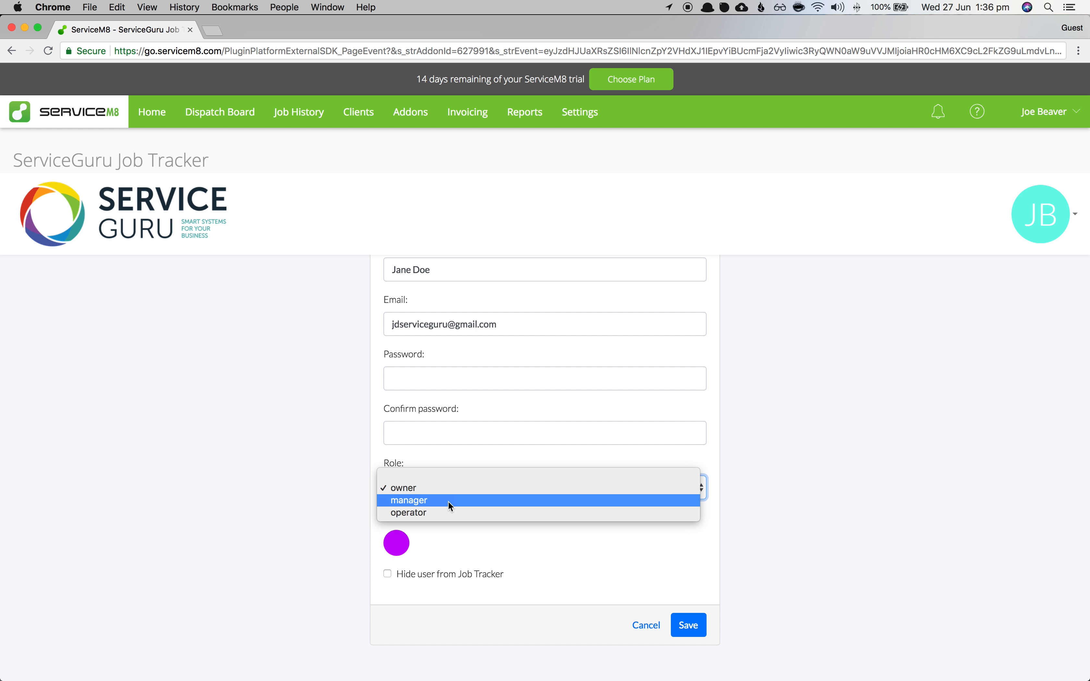
click(448, 502)
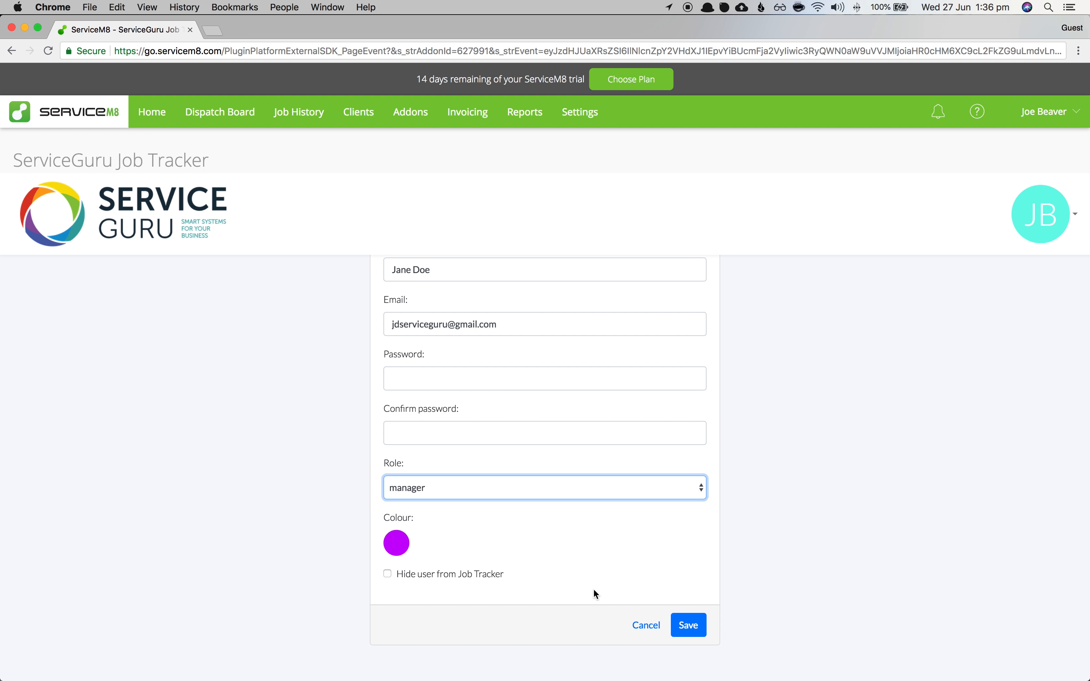
click(680, 624)
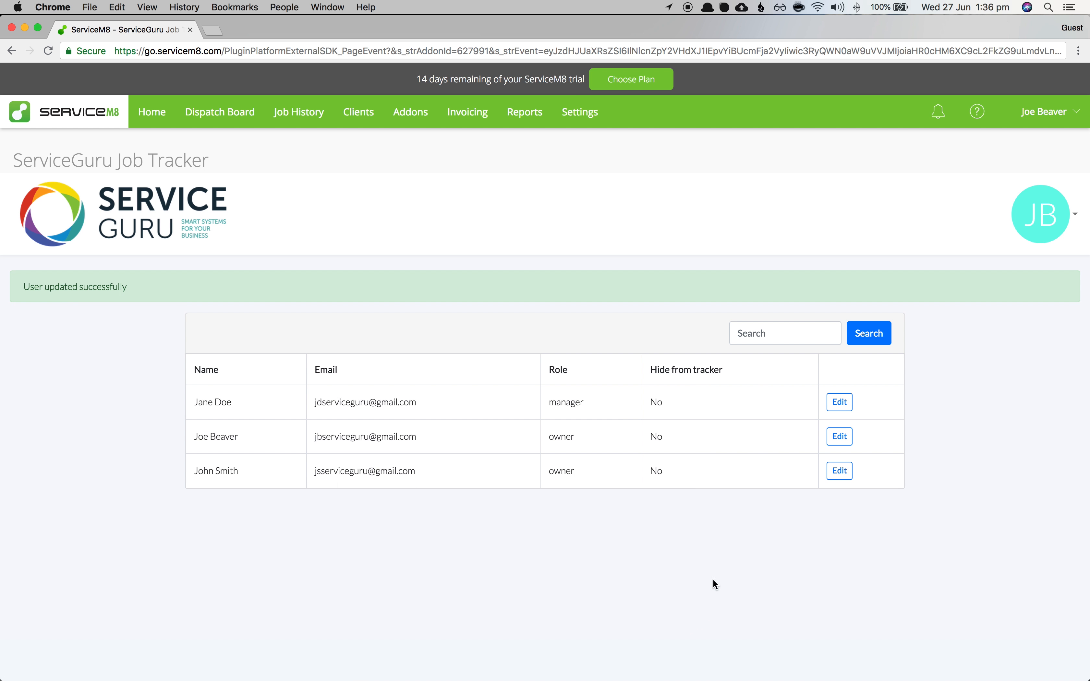
click(839, 470)
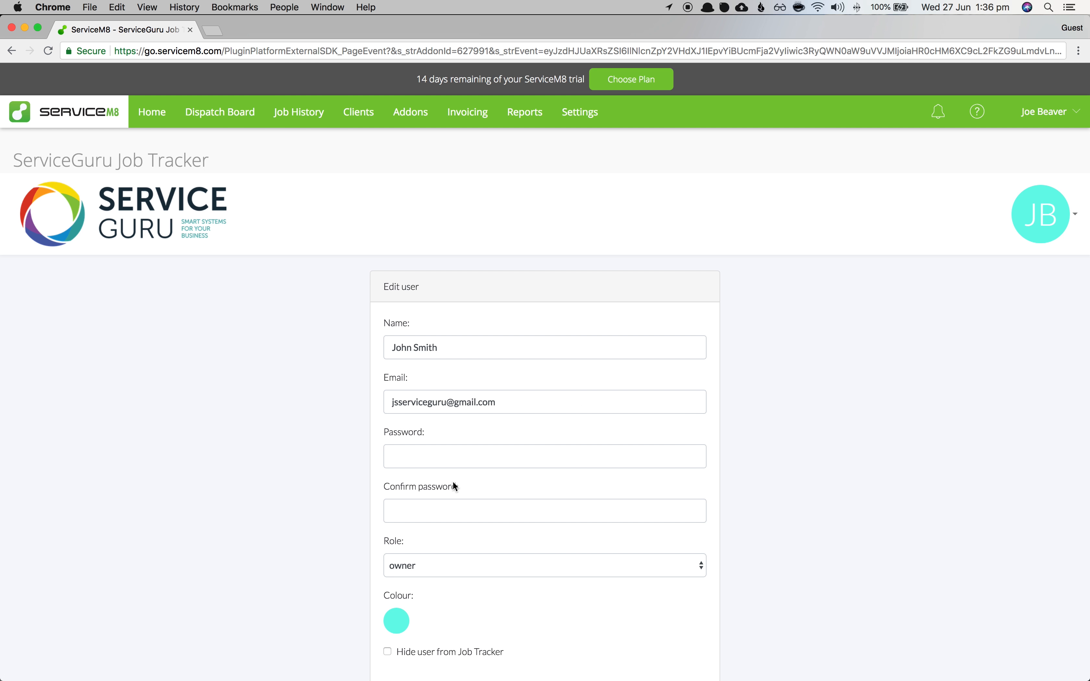
- Give the last user the operator role and red colour, save, then edit the first user
click(440, 564)
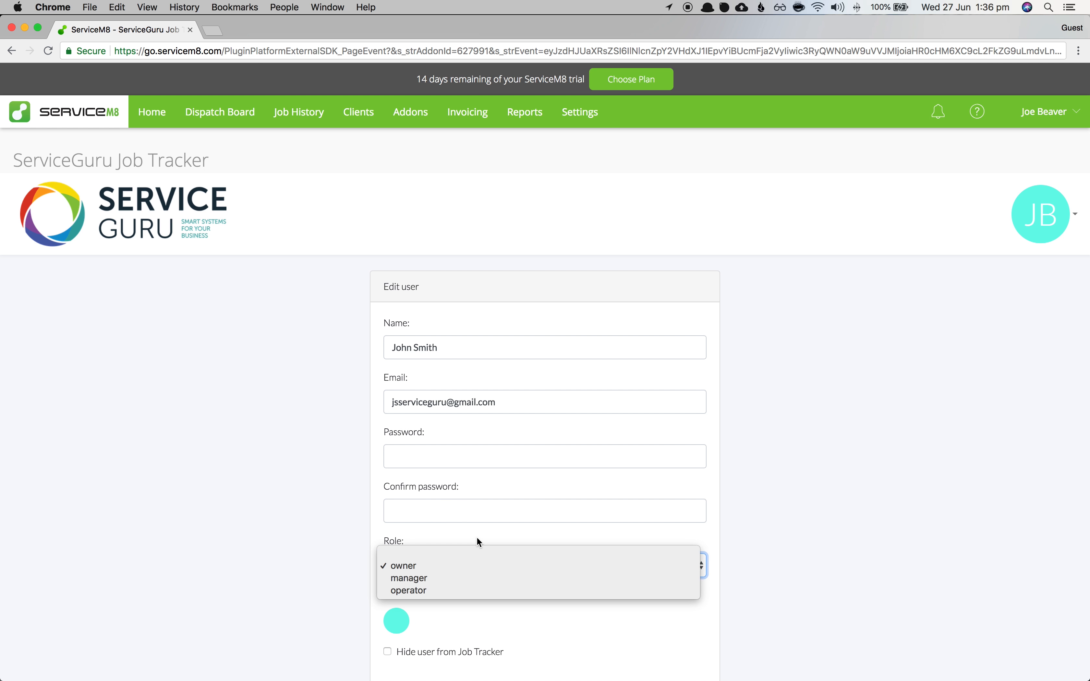
click(445, 590)
scroll(794, 492, down, 3)
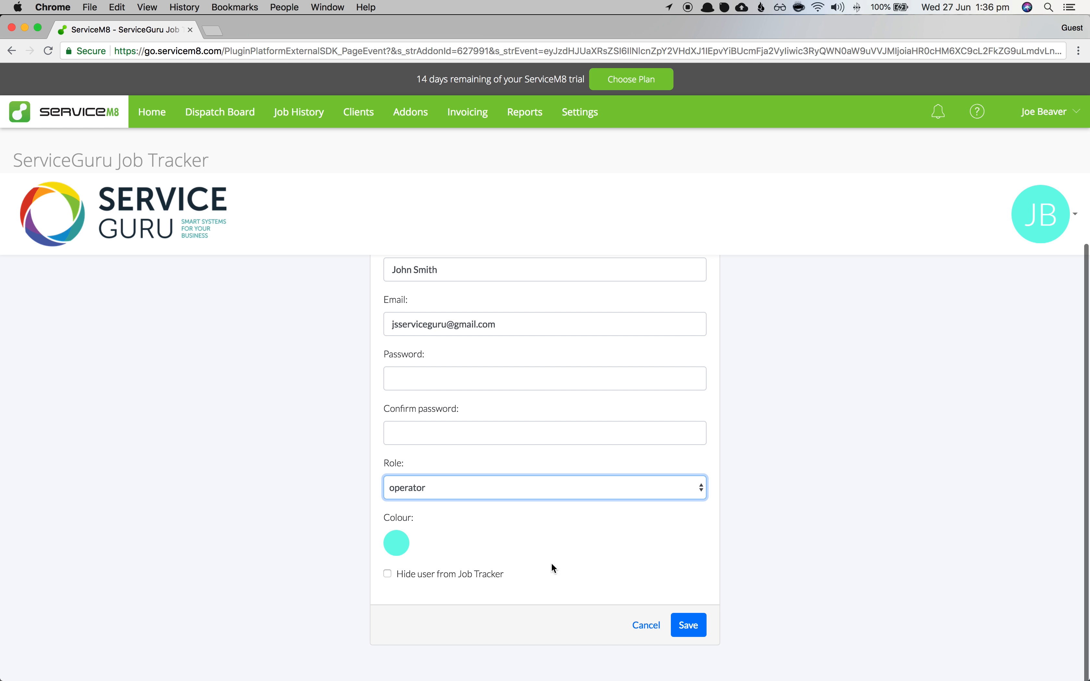
click(396, 554)
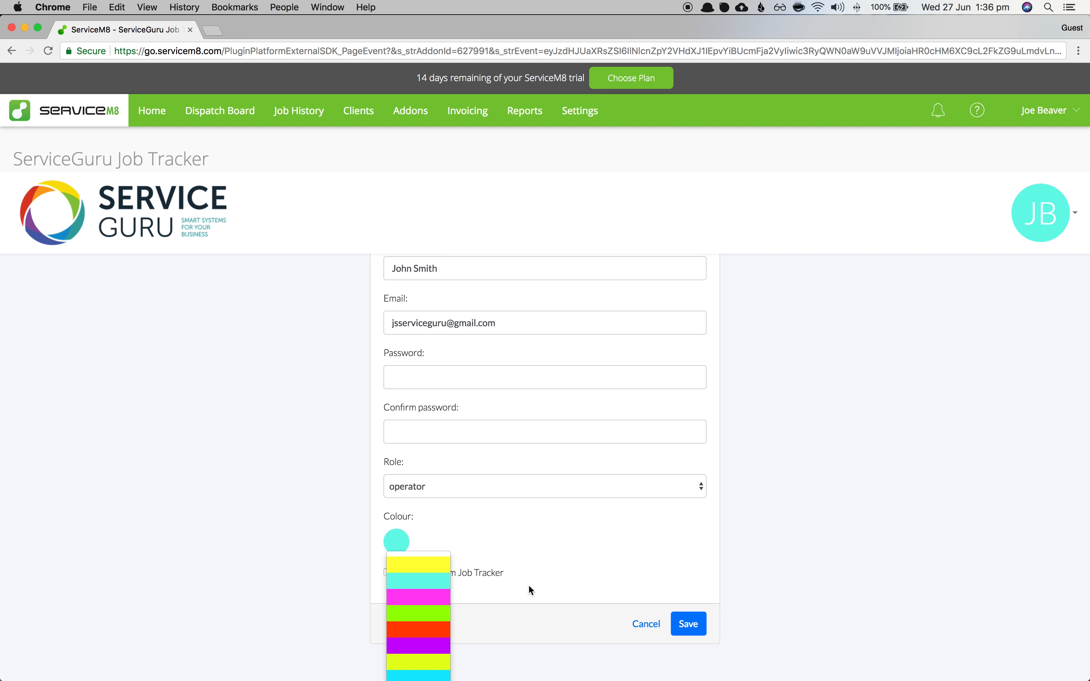
scroll(451, 611, down, 1)
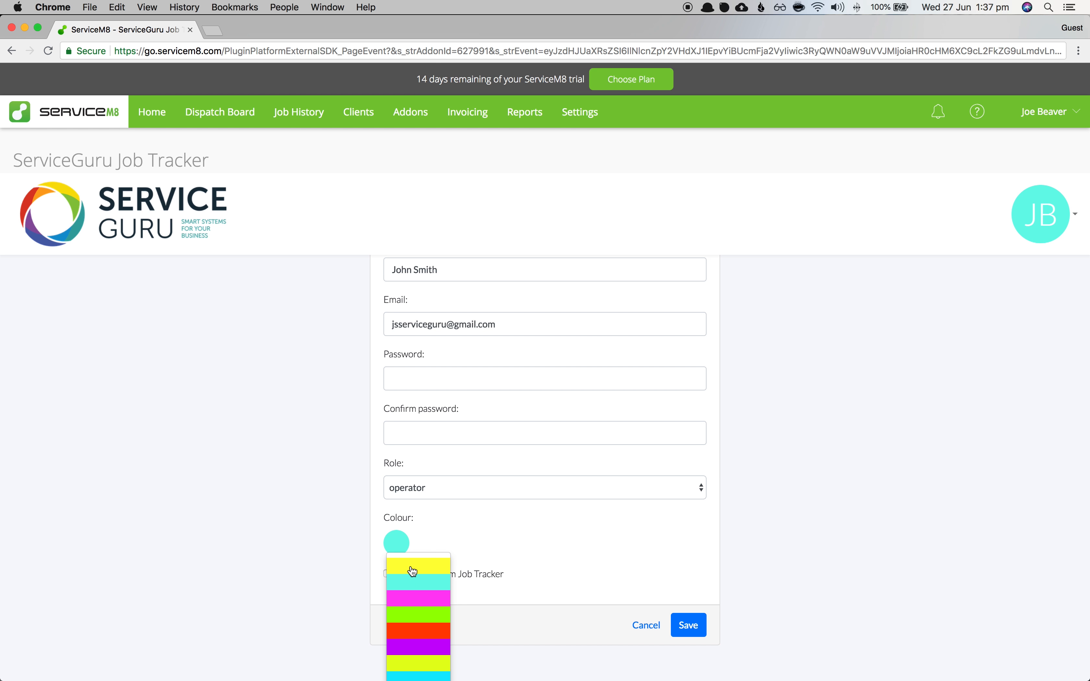
click(412, 569)
click(400, 553)
click(420, 631)
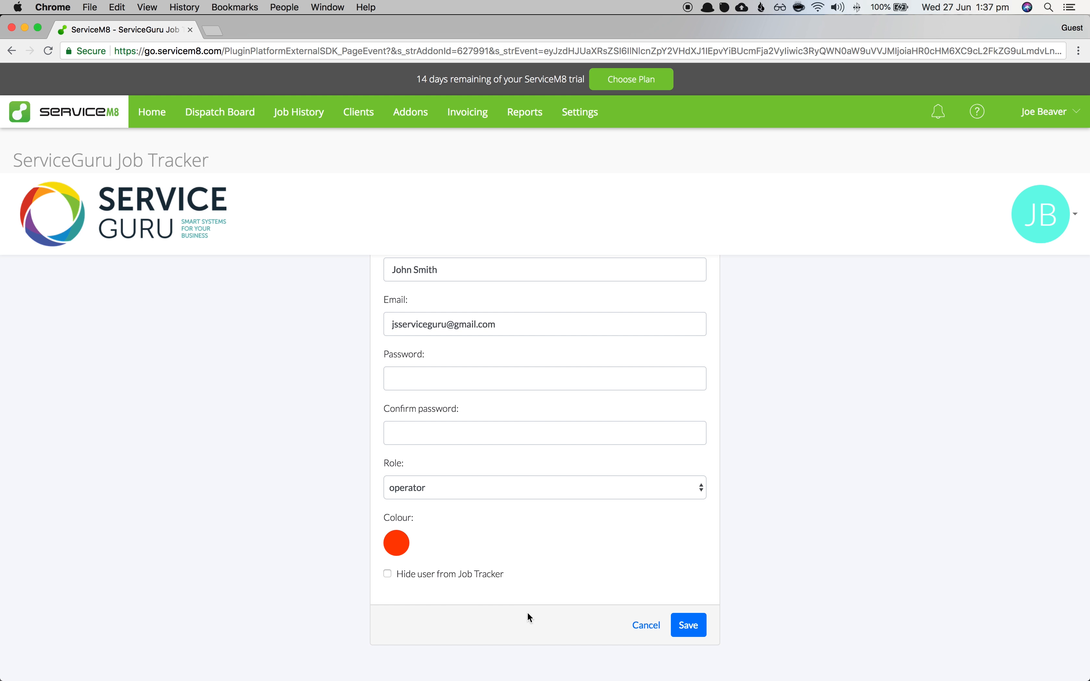
click(680, 625)
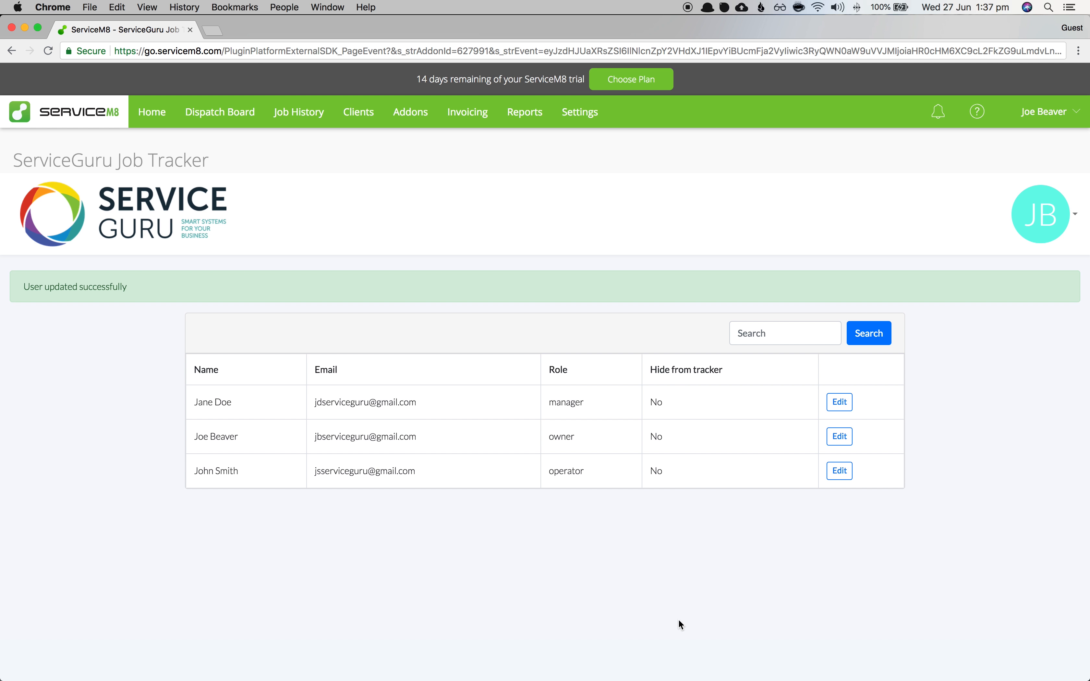
click(840, 407)
- Enter and confirm a new password for the first user and save it
click(460, 460)
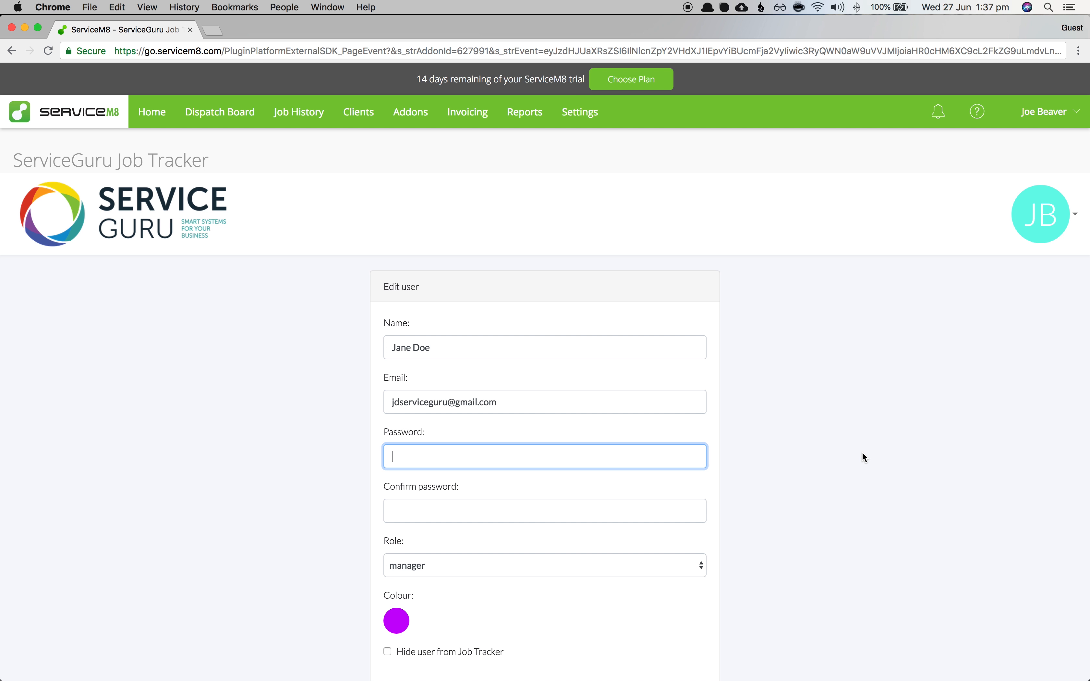
text(•••••••)
click(461, 509)
text(•••••••)
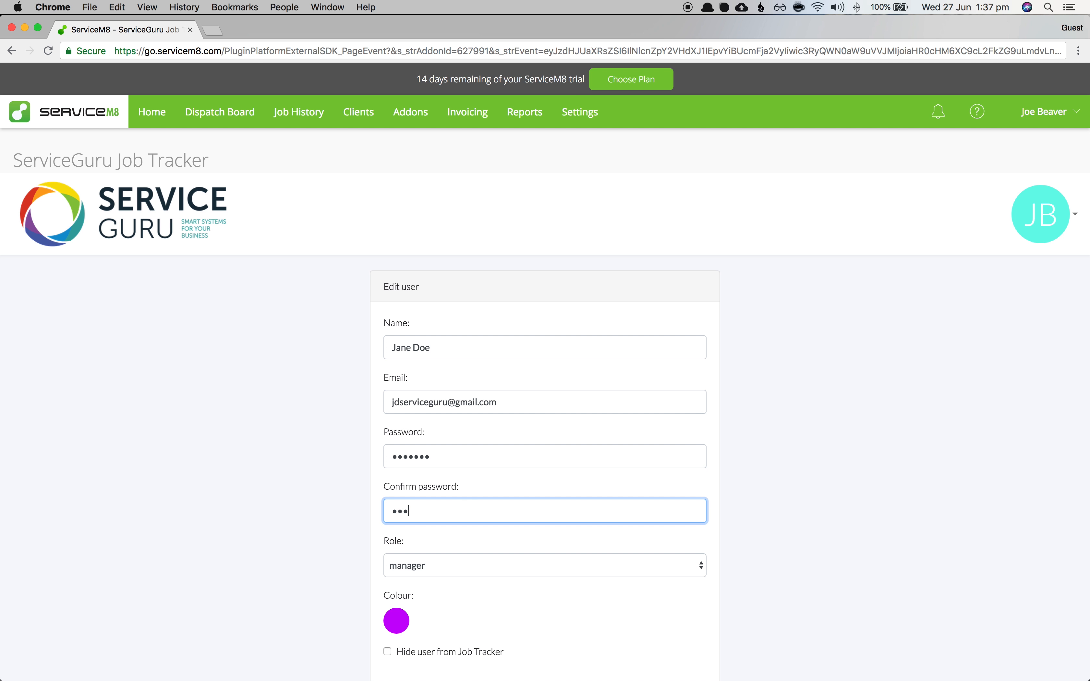
scroll(652, 640, down, 3)
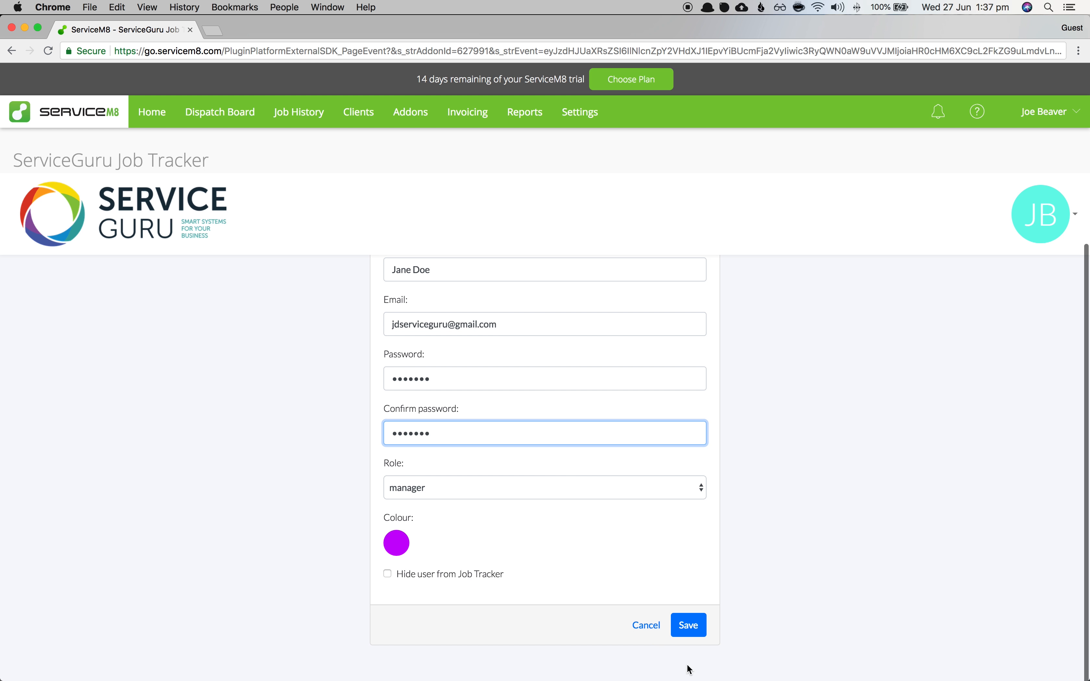
click(692, 626)
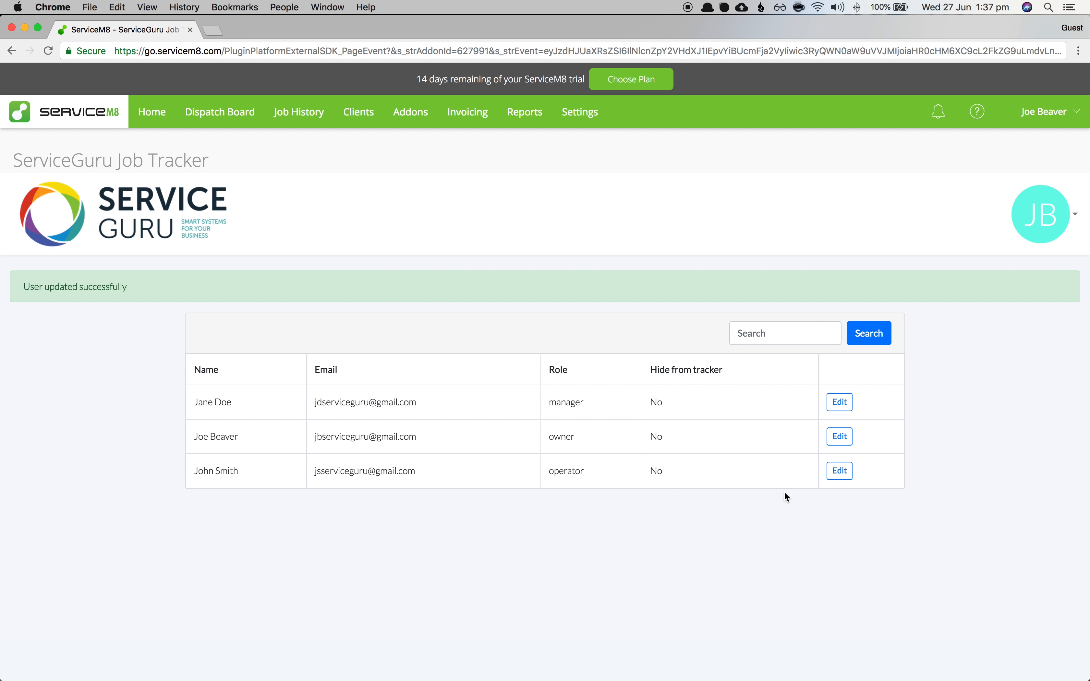
- Edit the last user, enter and confirm their new password, and save
click(840, 471)
click(459, 458)
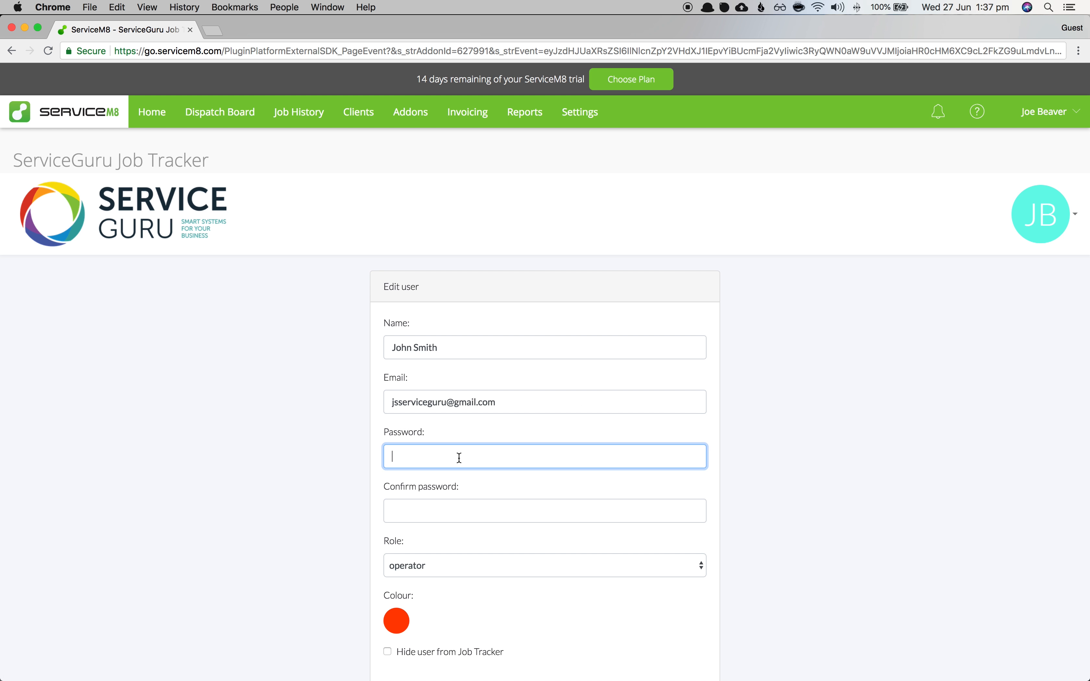
text(1234567)
click(429, 507)
text(1234567)
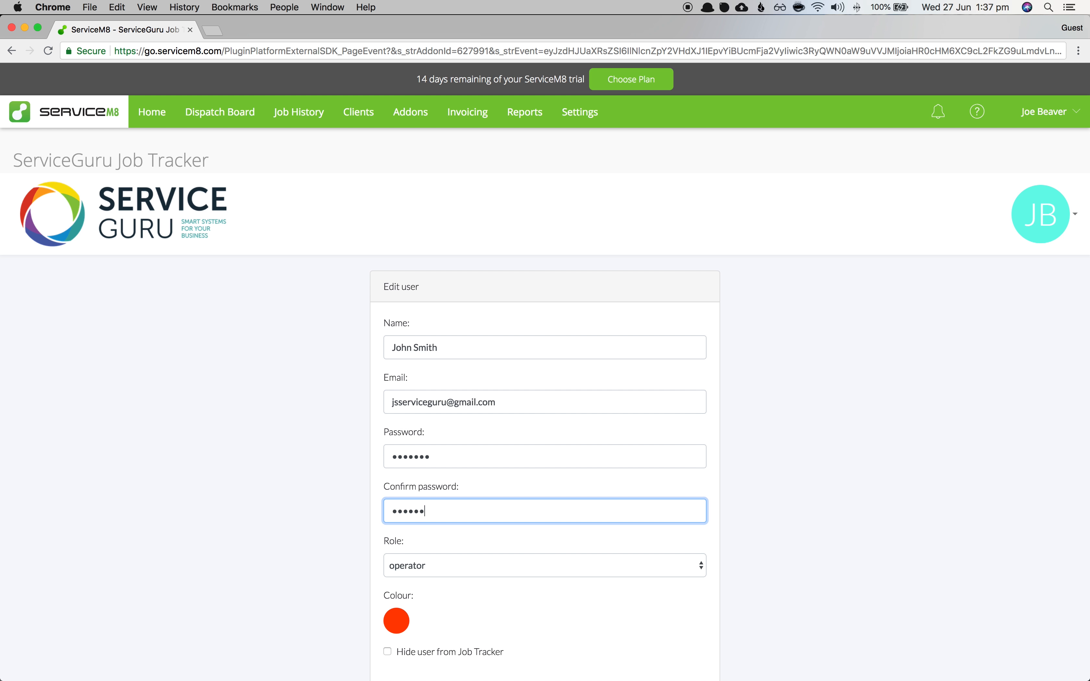
scroll(540, 603, down, 3)
click(690, 626)
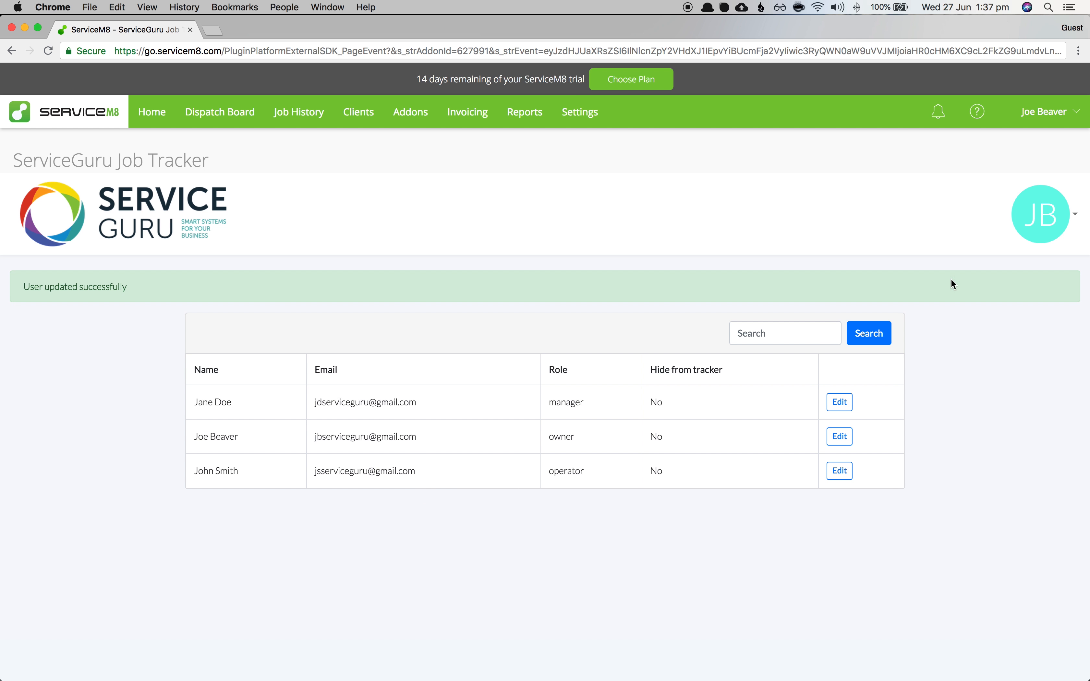
- Save the tracker Settings with Job description as details field, automatic emails No, ServiceM8 tasks No
click(1038, 216)
click(1007, 320)
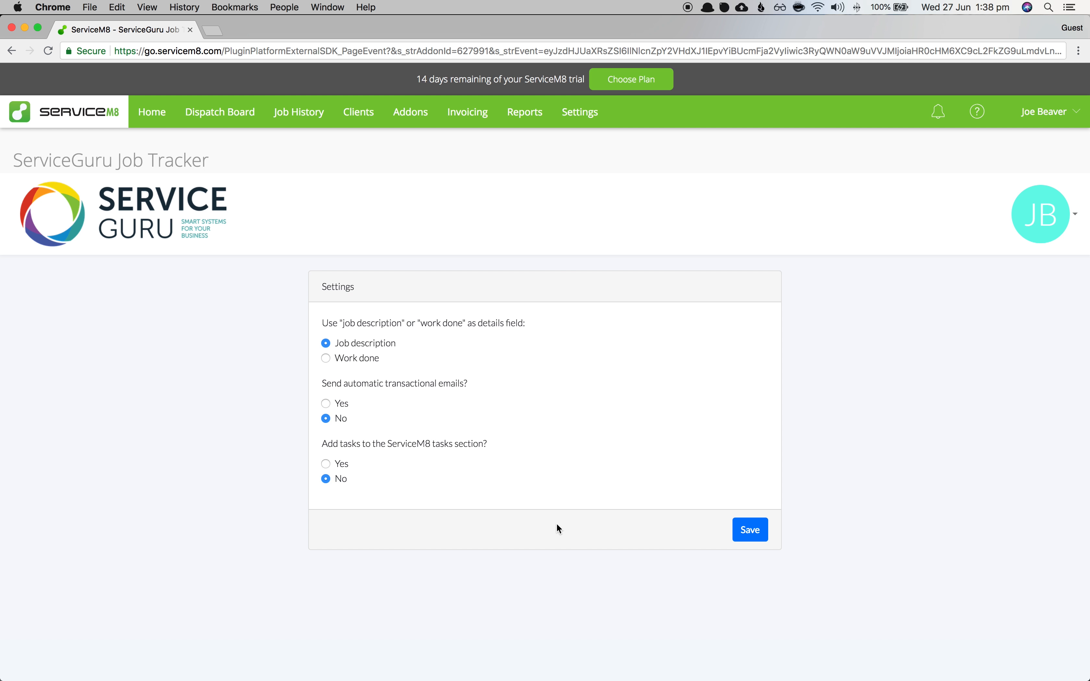
click(748, 536)
- Return via Dispatch Board and Addons to the ServiceGuru Job Tracker and start a new job
click(1010, 220)
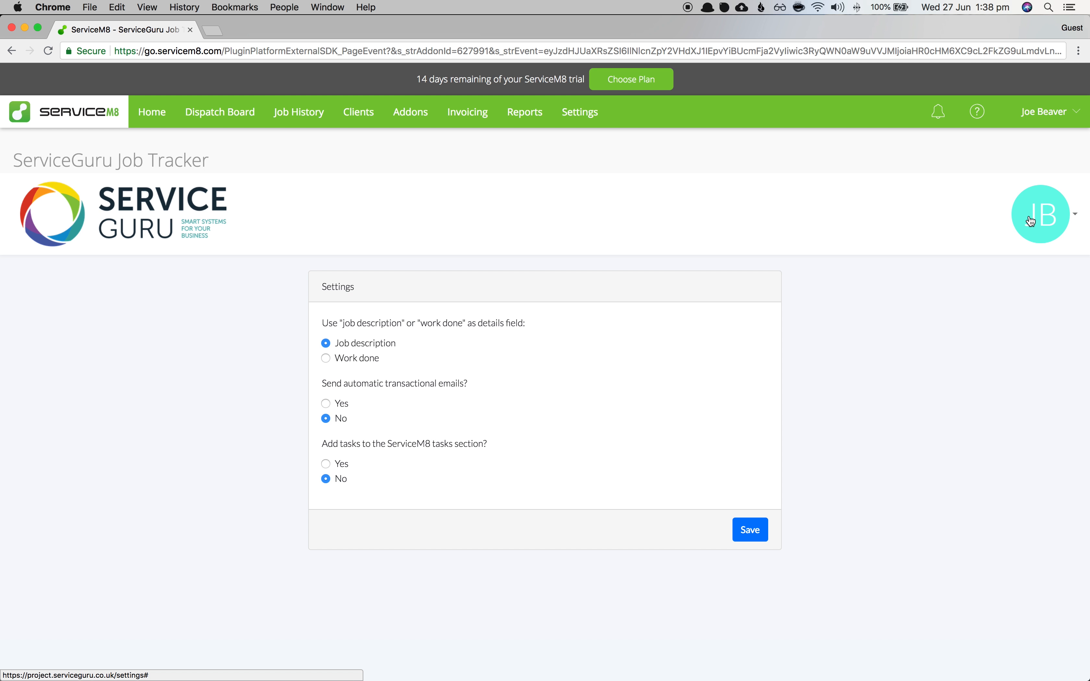
click(152, 211)
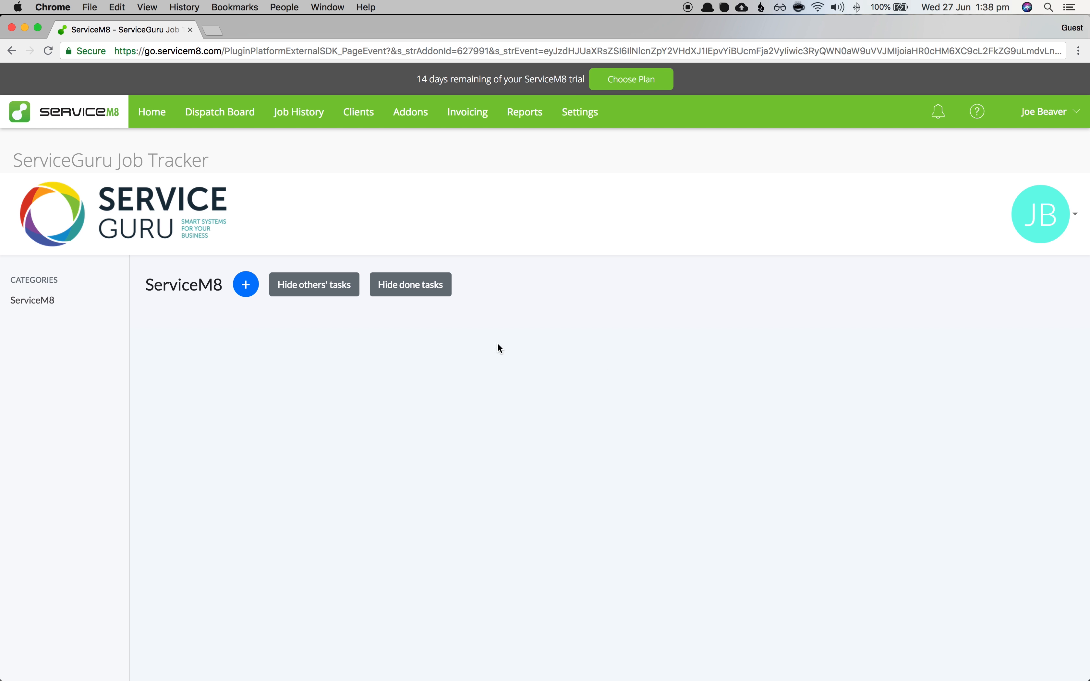
click(245, 116)
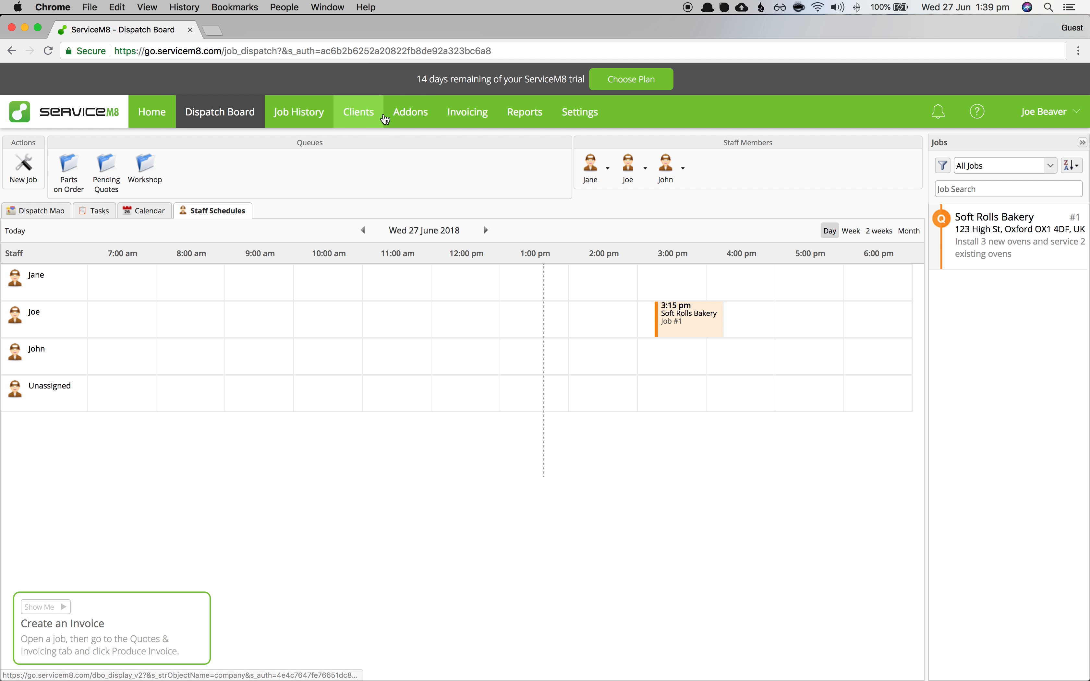
click(396, 113)
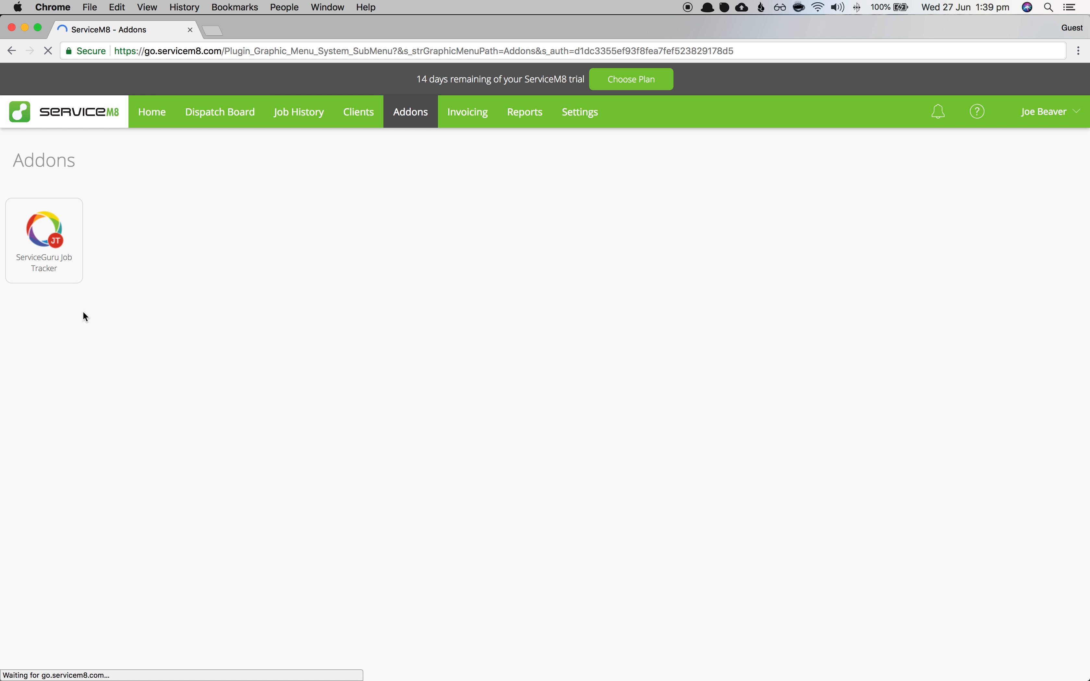
click(71, 255)
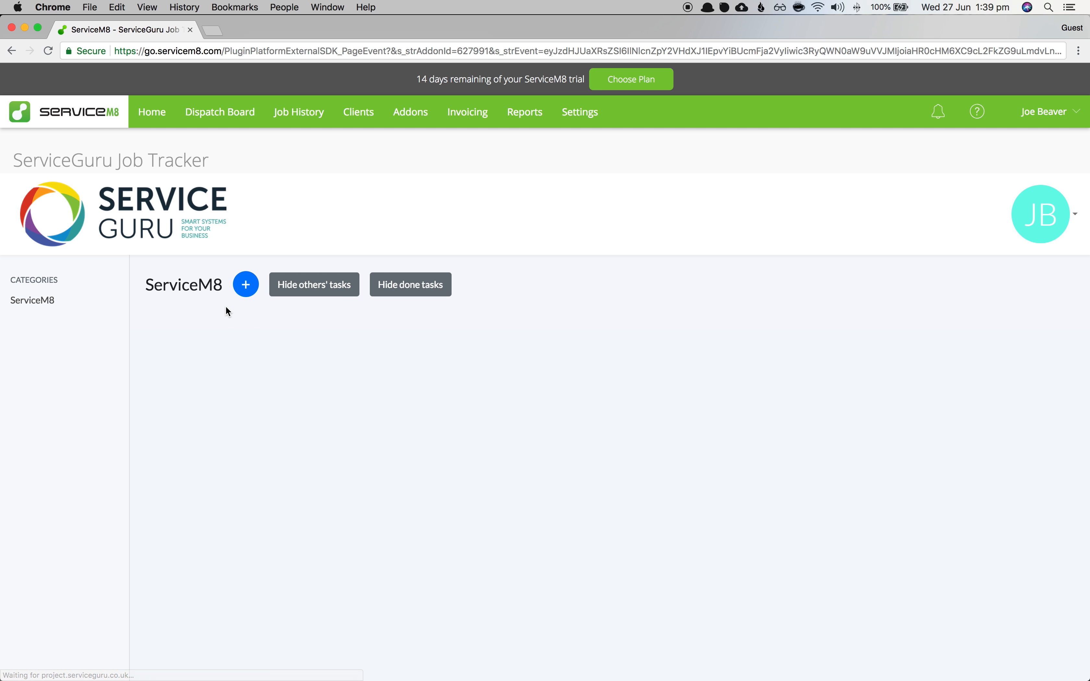
click(245, 286)
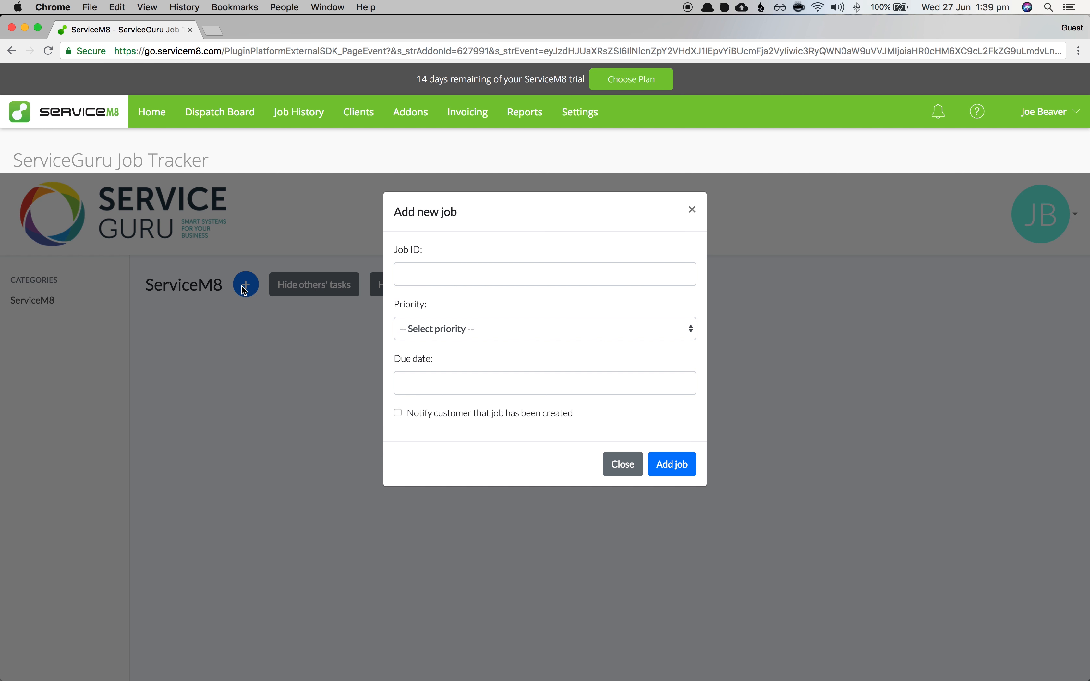
- Create job 1 with Medium priority and due date 9 July 2018
click(422, 277)
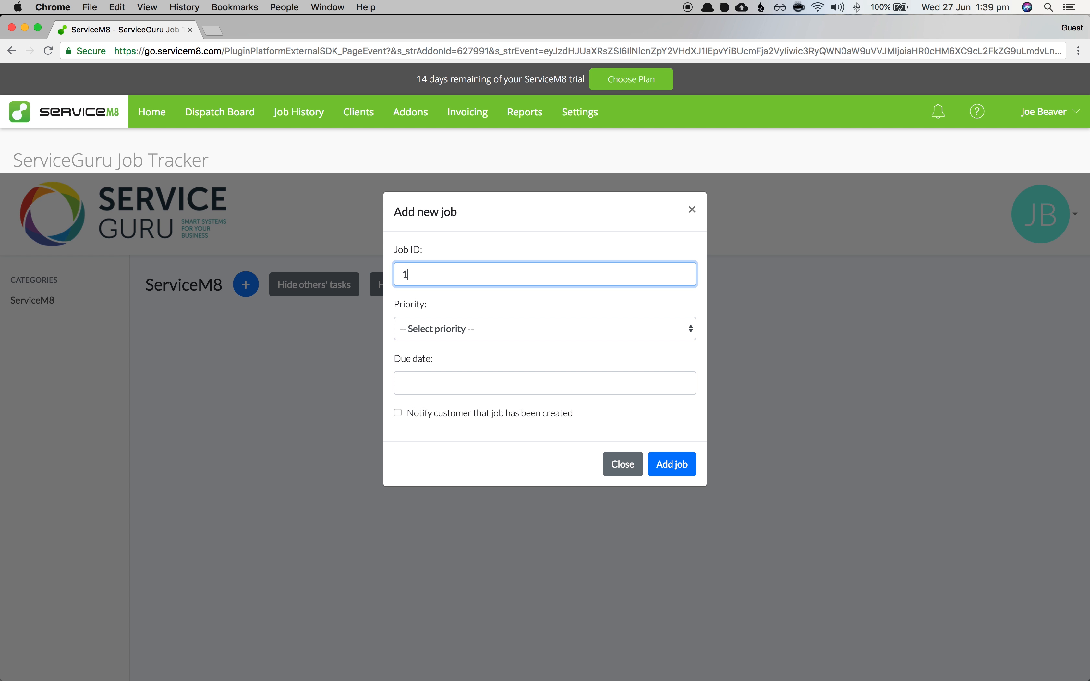
click(449, 333)
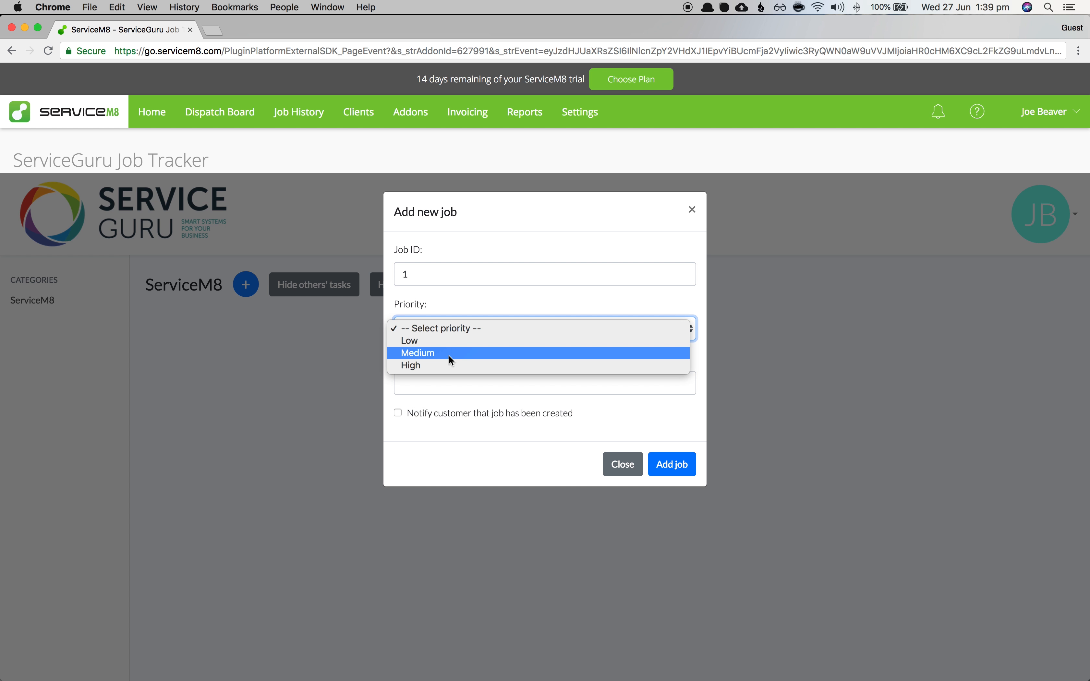
click(450, 353)
click(446, 382)
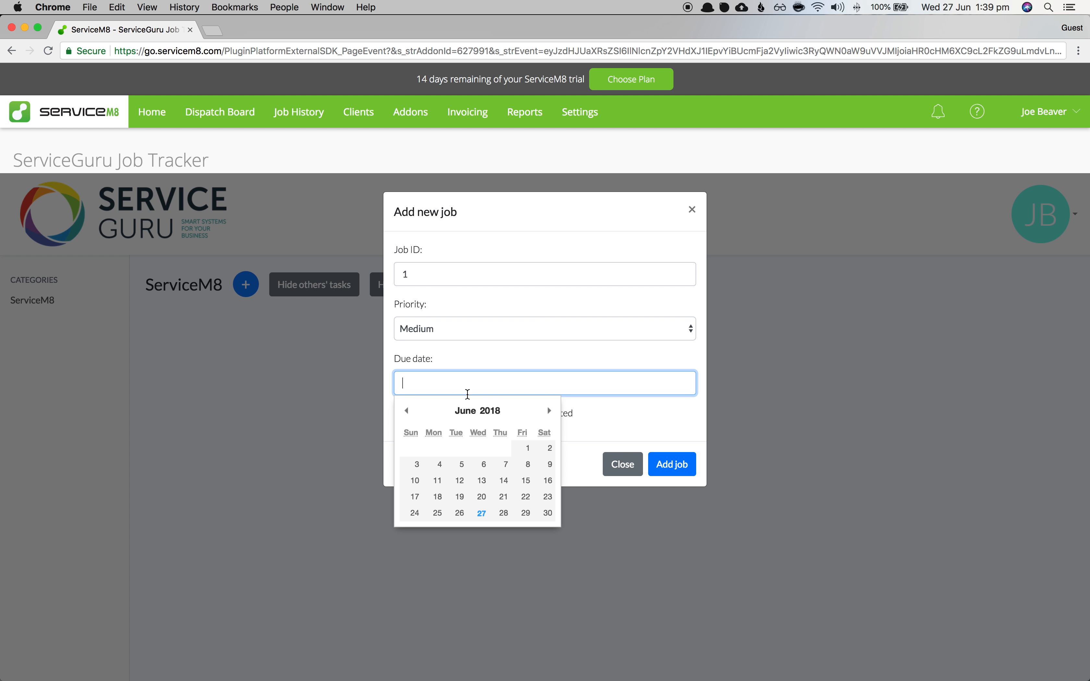
click(550, 410)
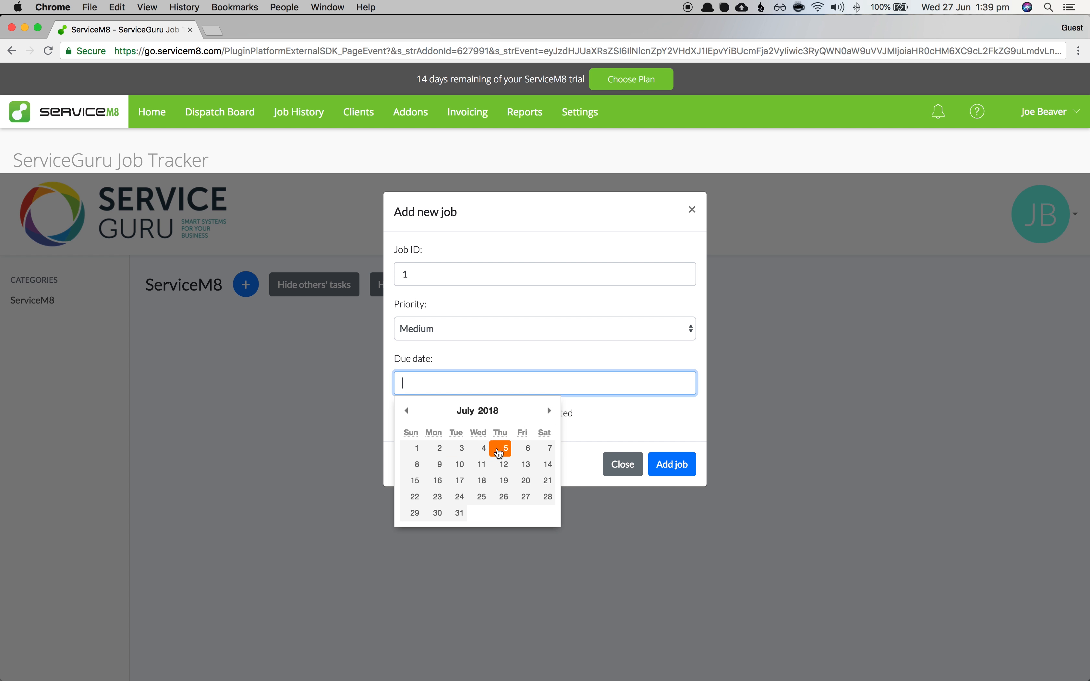
click(442, 470)
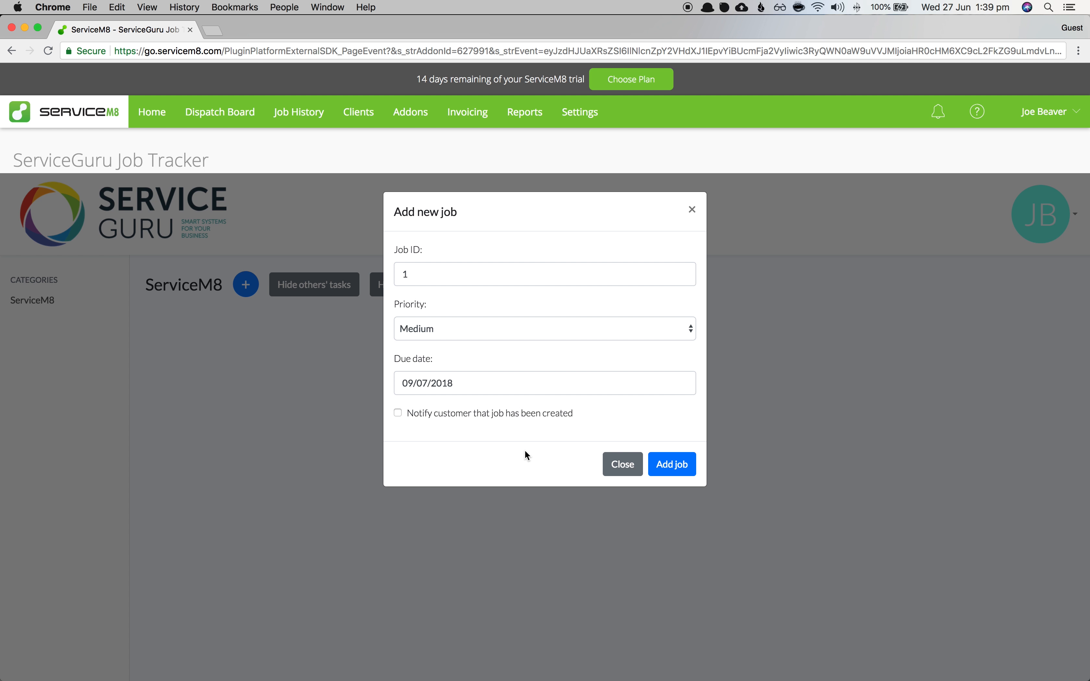
click(675, 473)
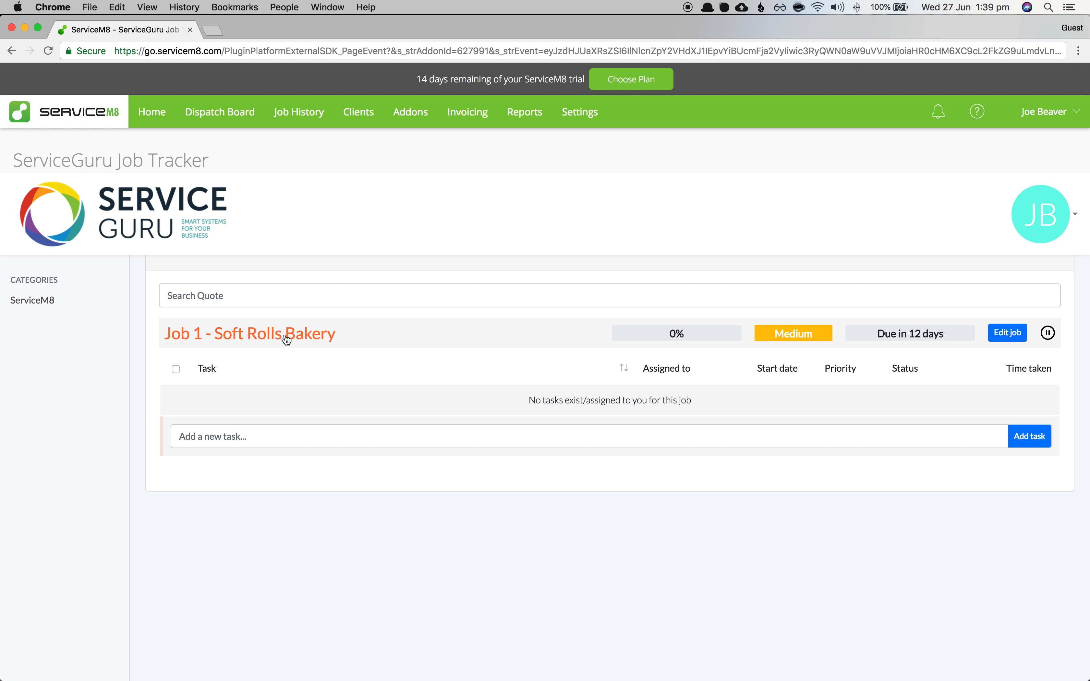
- Collapse and re-expand the Quote list to show Job 1 - Soft Rolls Bakery at 0%
scroll(432, 414, up, 2)
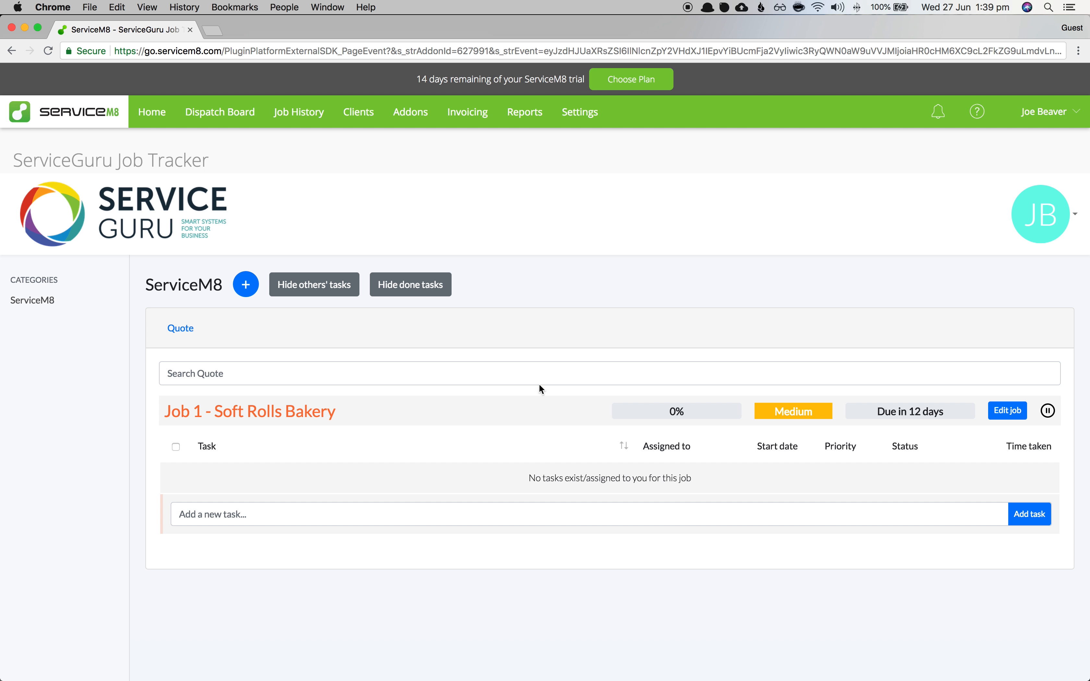
click(180, 327)
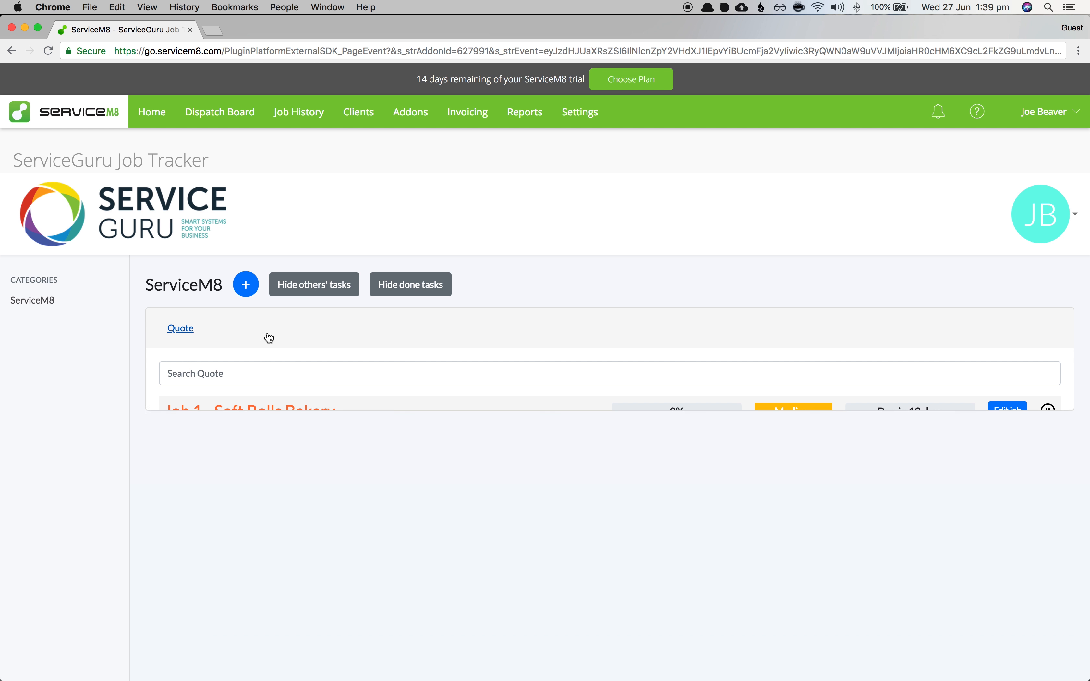
click(188, 331)
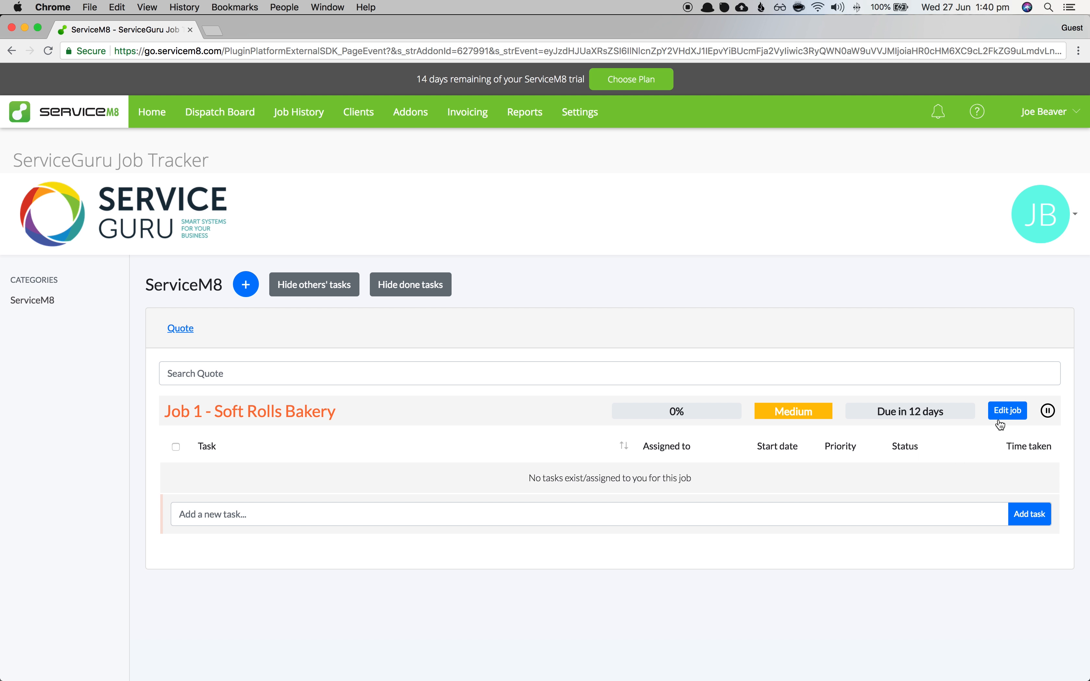
- Open Job 1's edit dialog and check its priority stays Medium
click(1005, 411)
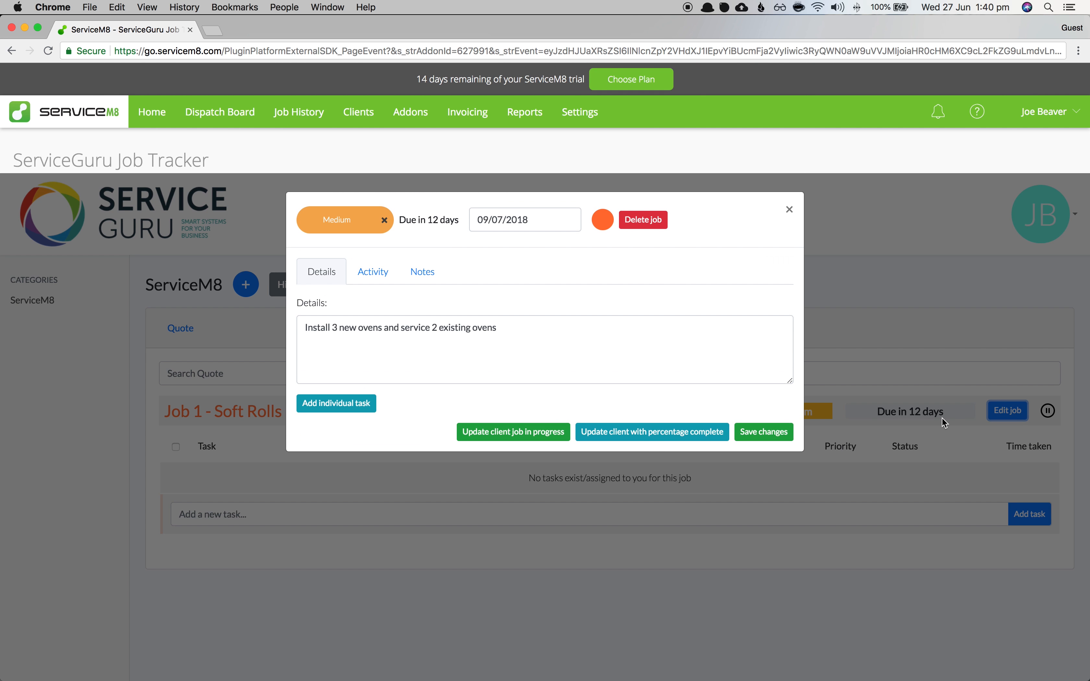
click(359, 226)
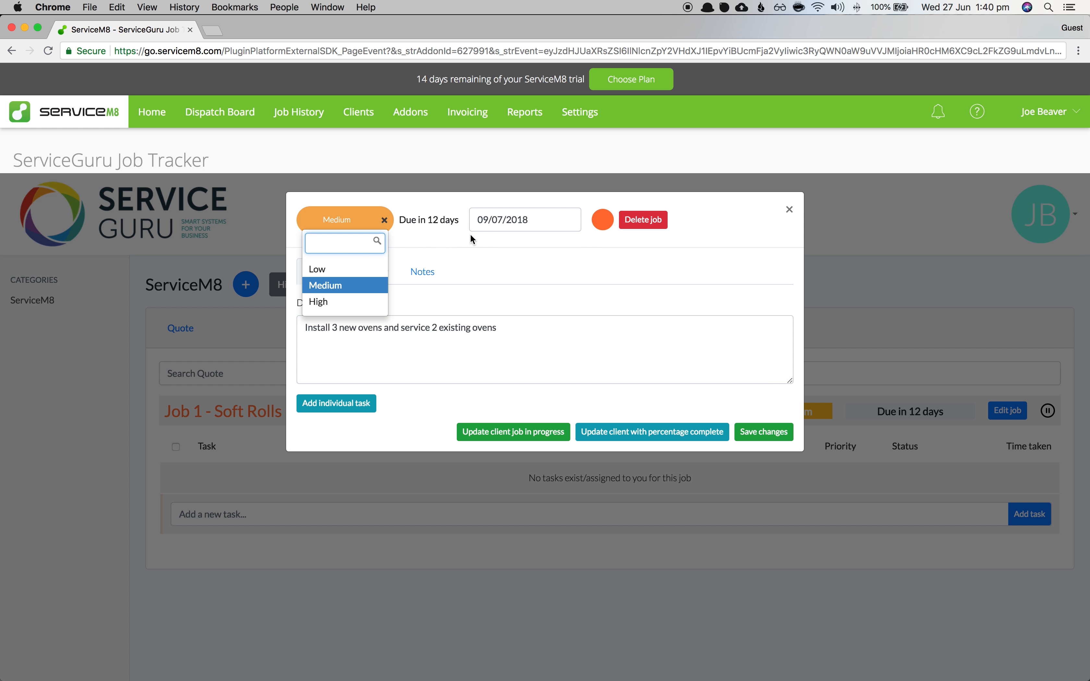
click(550, 222)
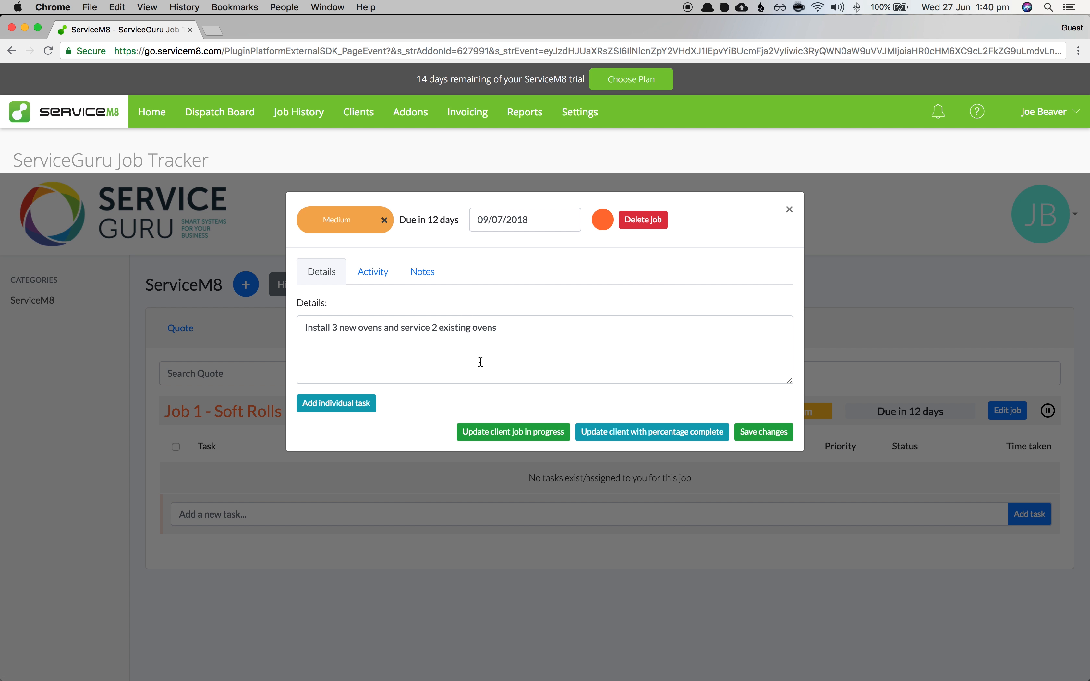
- Select the details text 'Install 3 new ovens and service 2 existing ovens' and open Dispatch Board in a new tab
drag(619, 345, 293, 328)
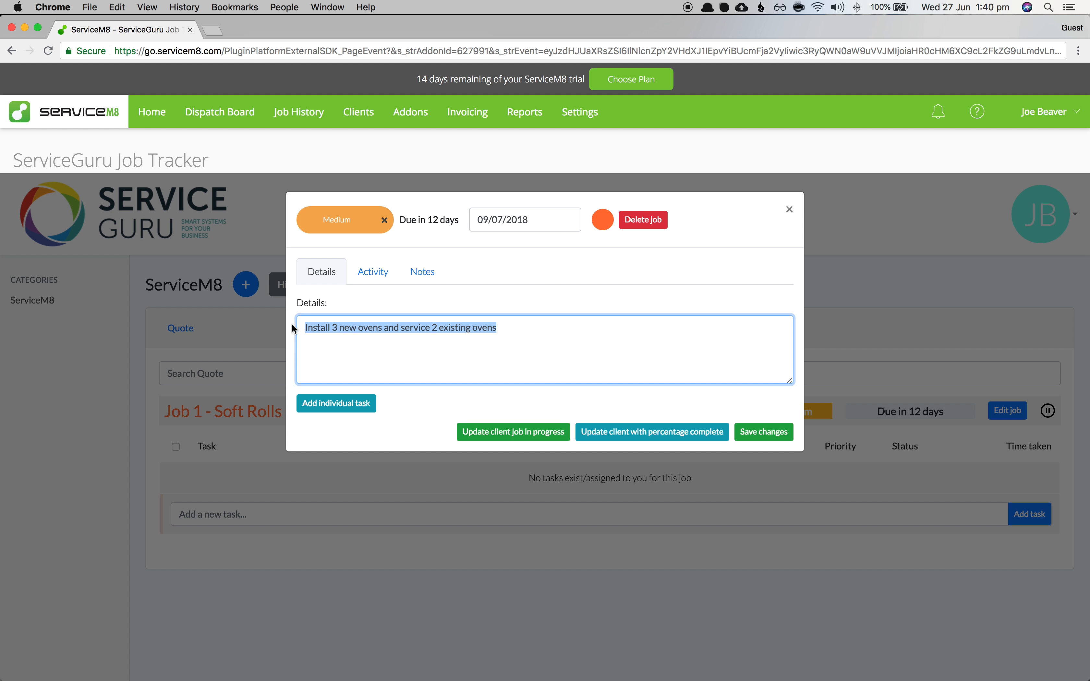
click(332, 343)
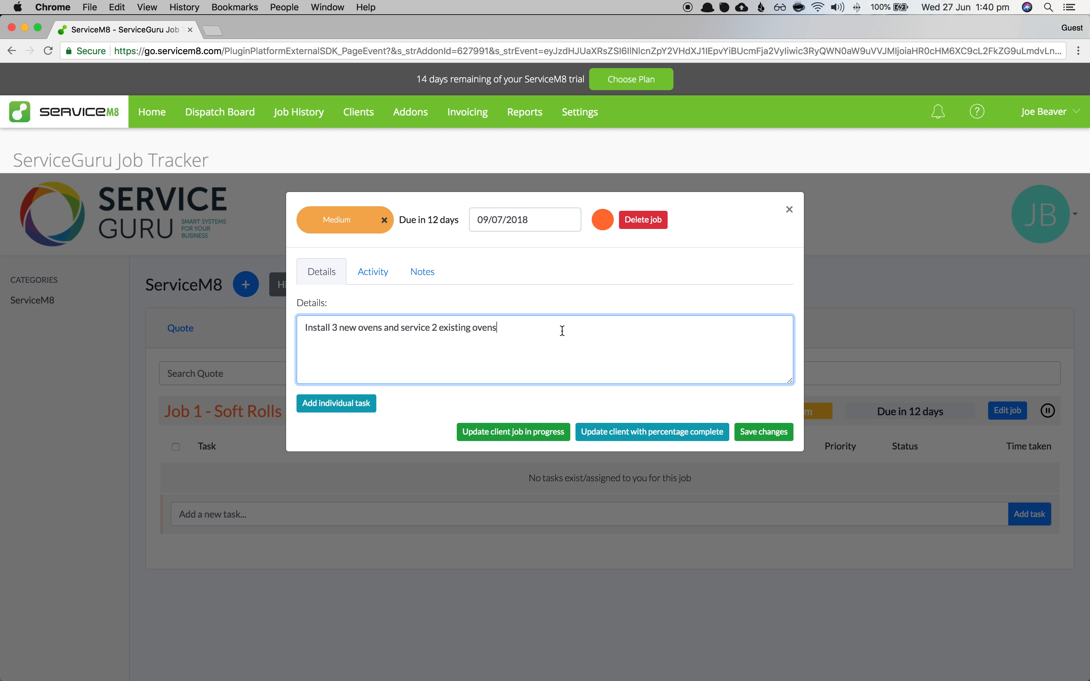
drag(561, 331, 313, 328)
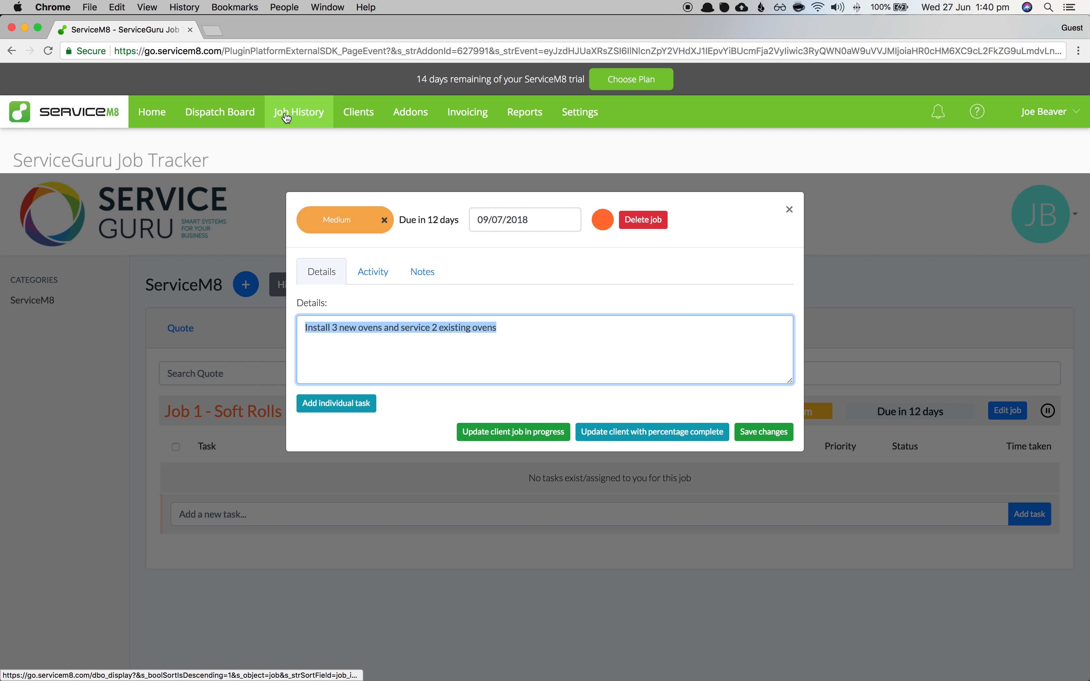
right_click(201, 116)
click(220, 126)
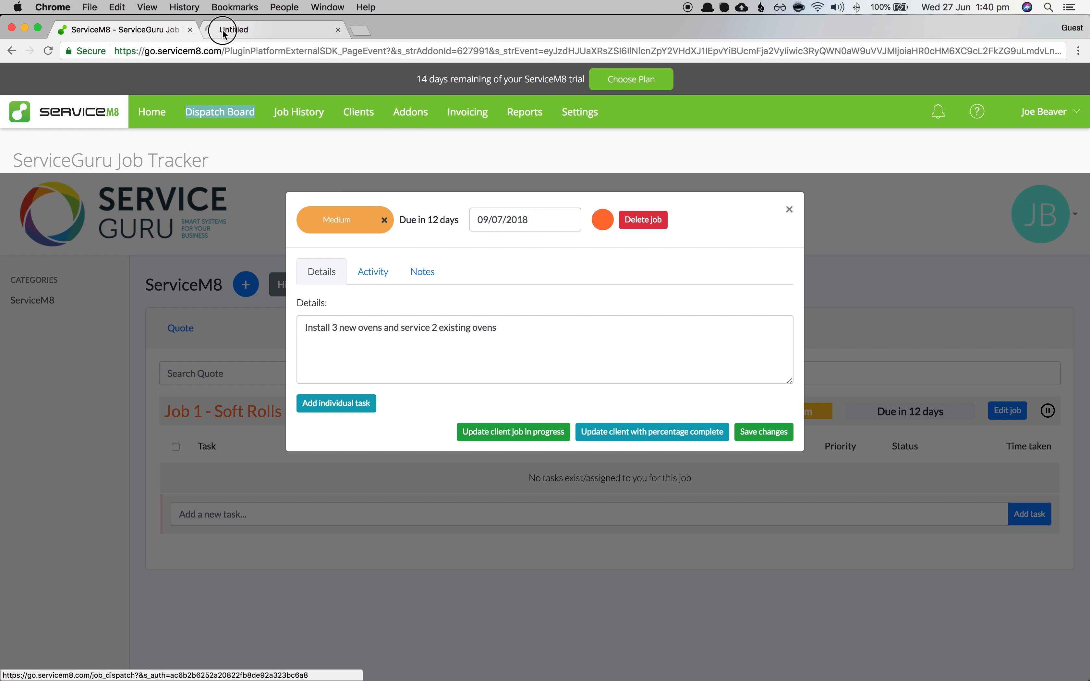
- Confirm Soft Rolls Bakery Job #1's description on the ServiceM8 Dispatch Board, then return to the Job Tracker
click(234, 29)
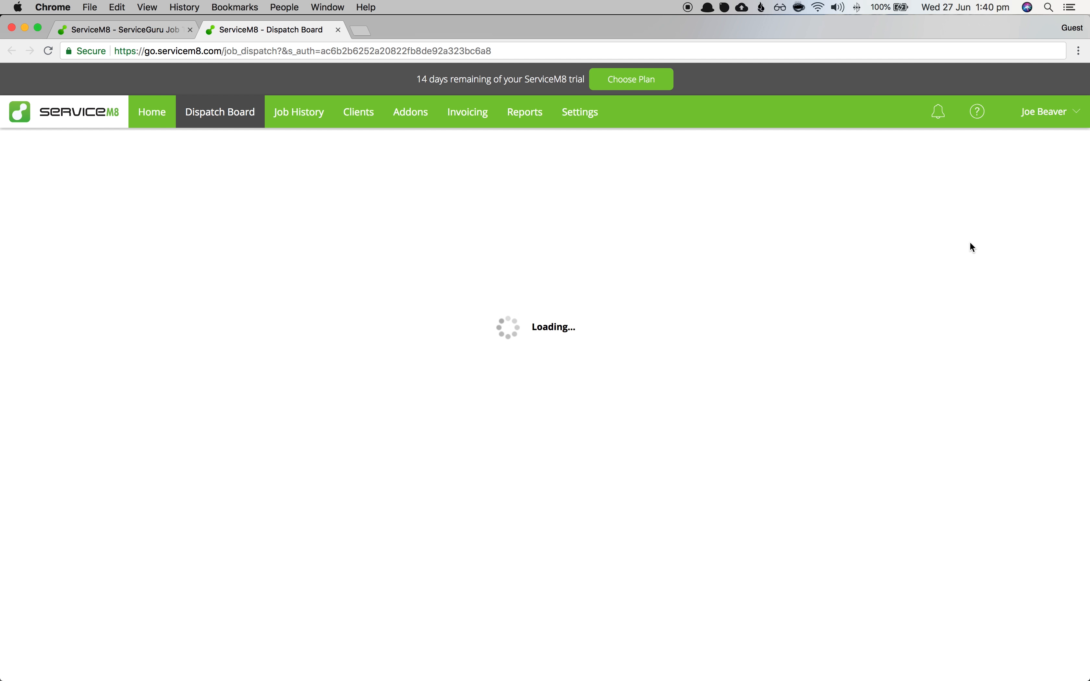
double_click(970, 253)
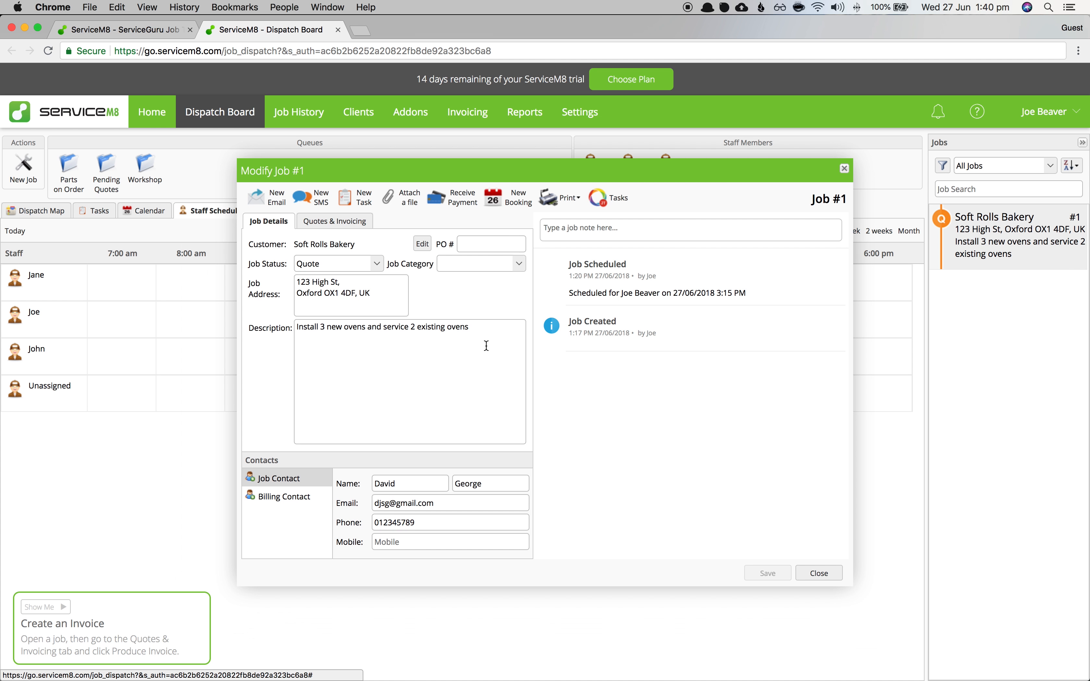
drag(475, 328, 260, 332)
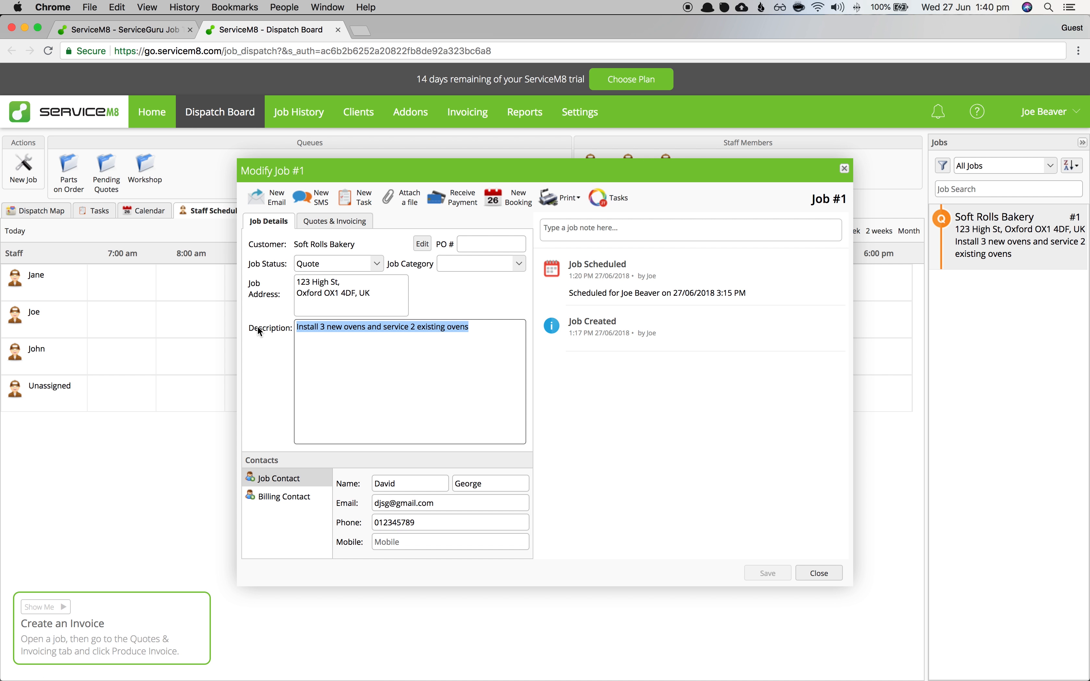
click(844, 169)
click(93, 35)
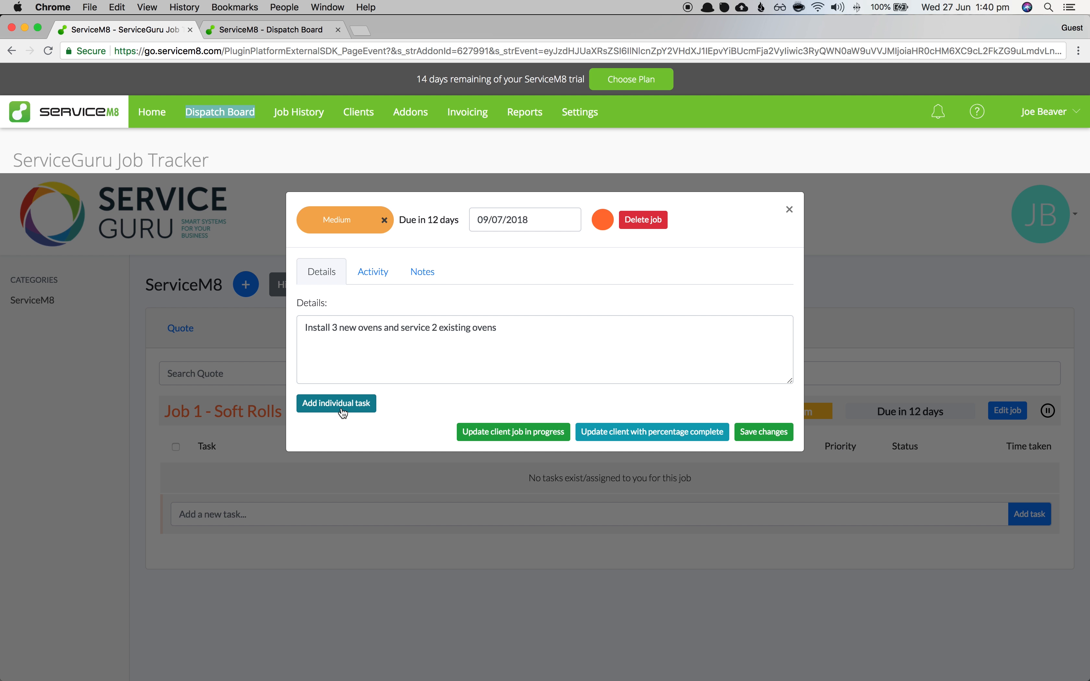
- Add two blank individual task rows to Job 1, then remove them both
click(321, 408)
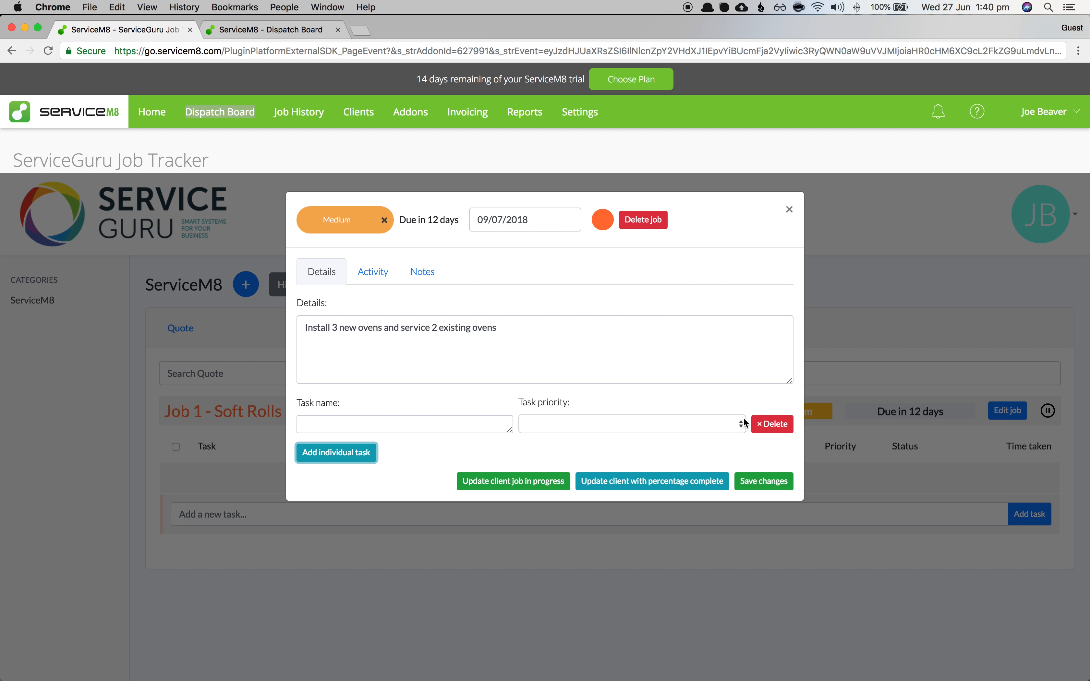
click(334, 452)
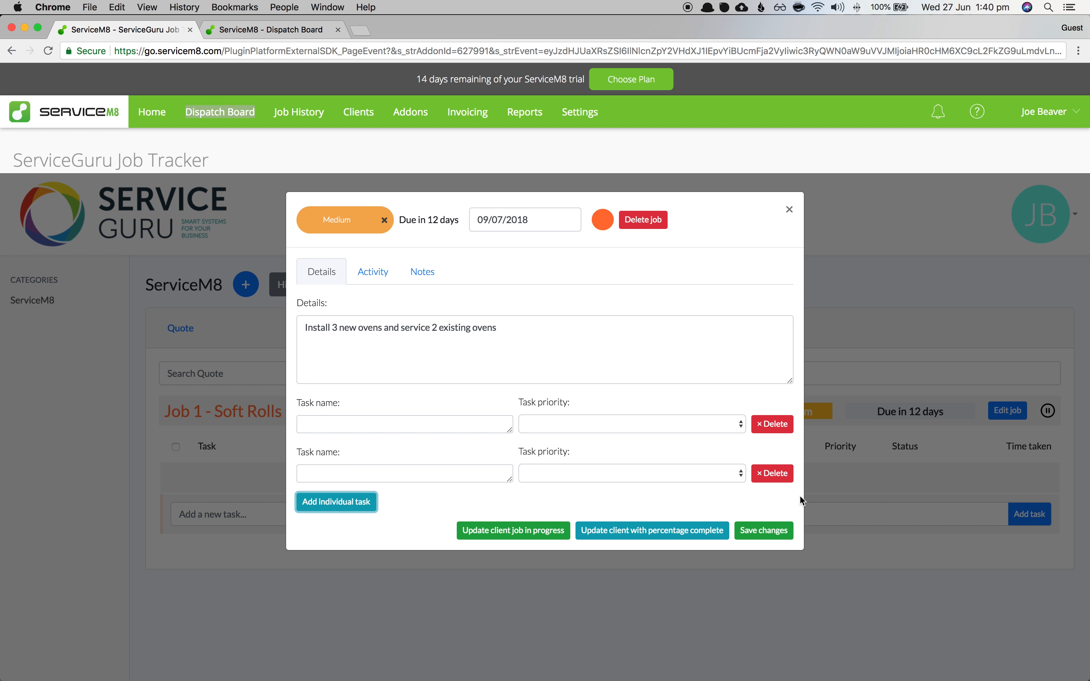
click(771, 474)
click(768, 426)
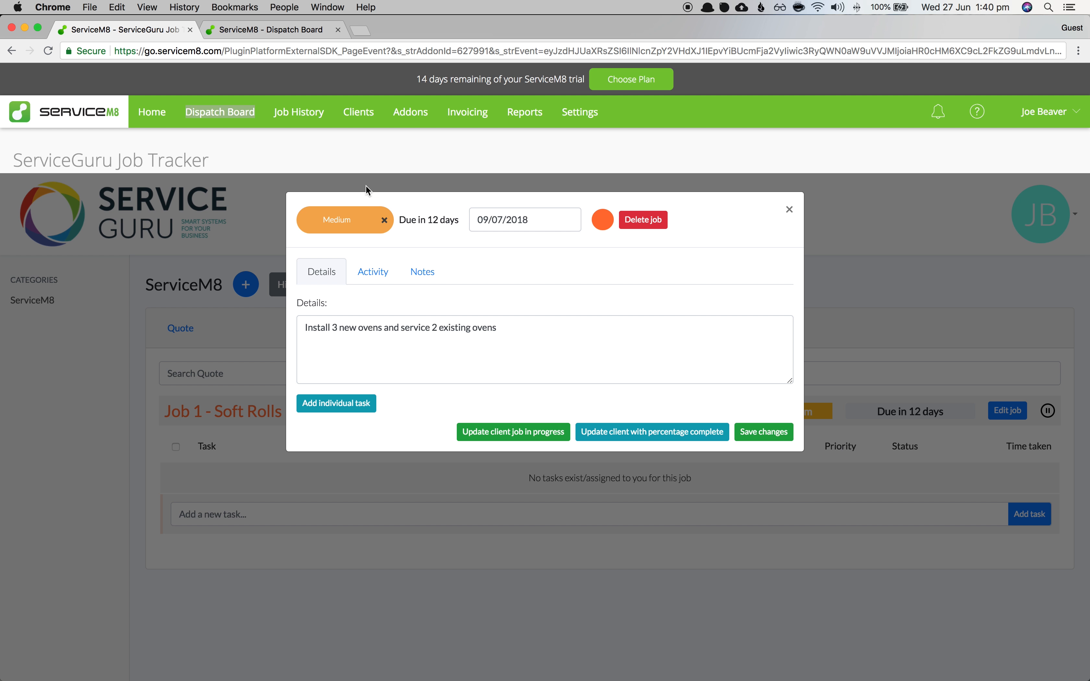
- View Job 1's Activity history showing the single 'Job added' entry of 27/06/2018 12:39
click(374, 272)
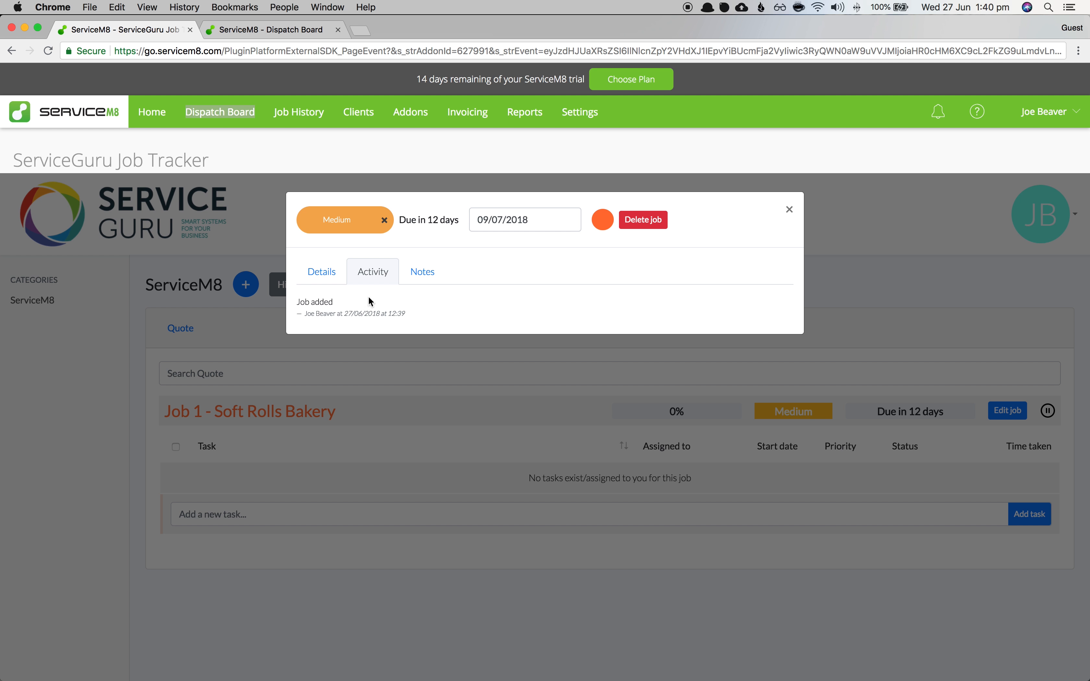
drag(419, 319, 296, 307)
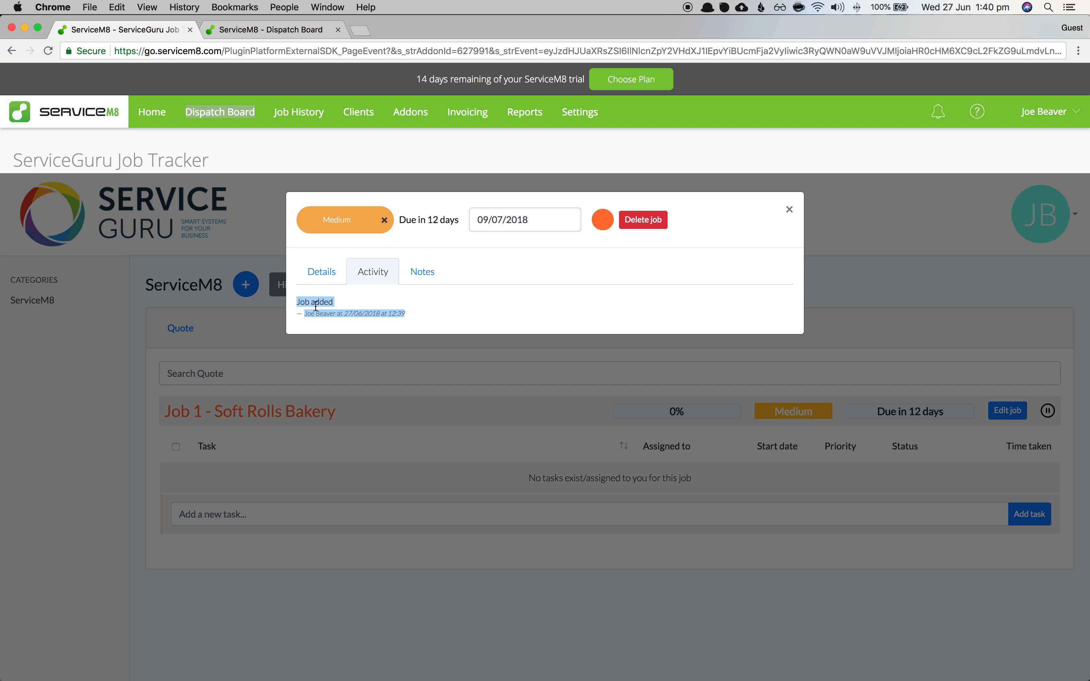
click(337, 319)
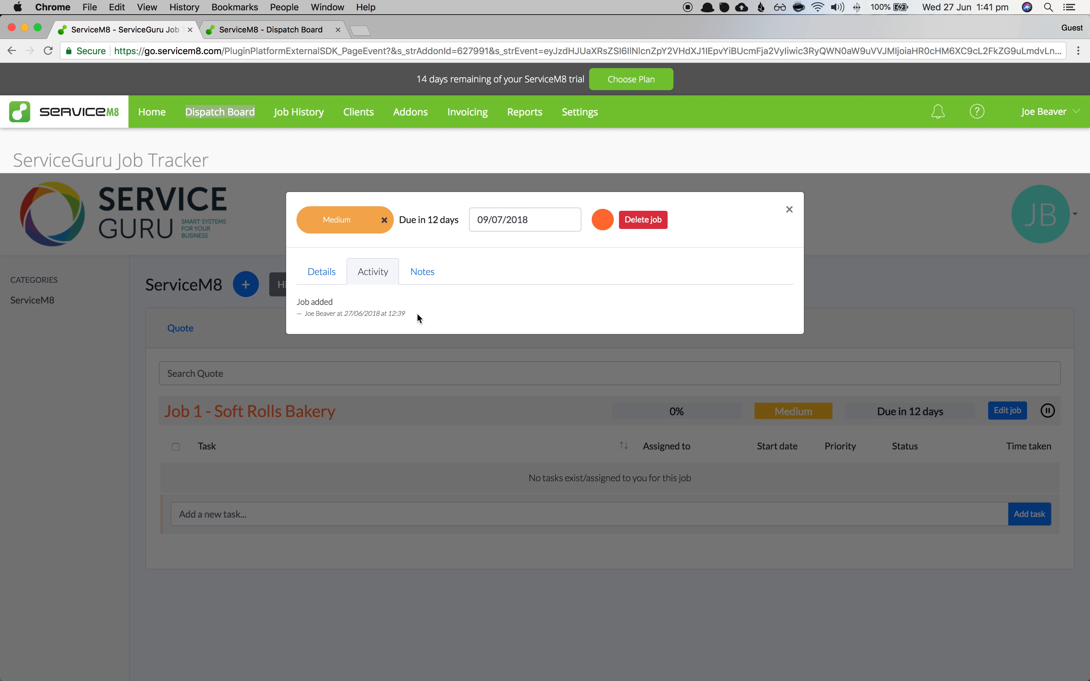
- Add the note 'Beware of the dog at the property' to Job 1, then open Job #1 on the Dispatch Board
click(424, 280)
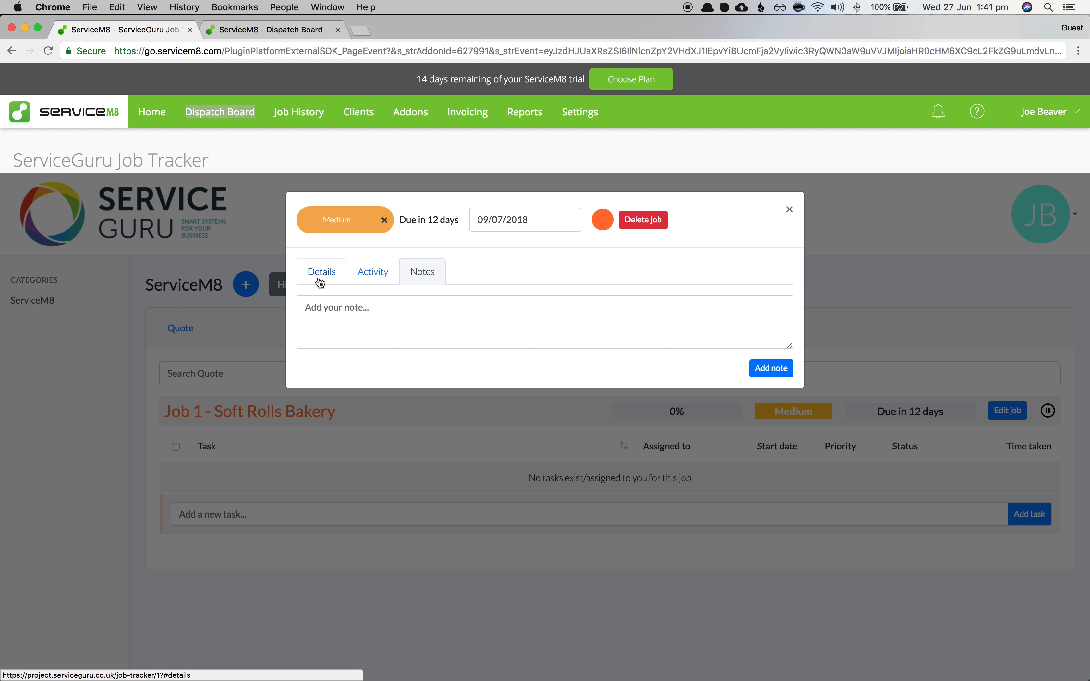
click(359, 324)
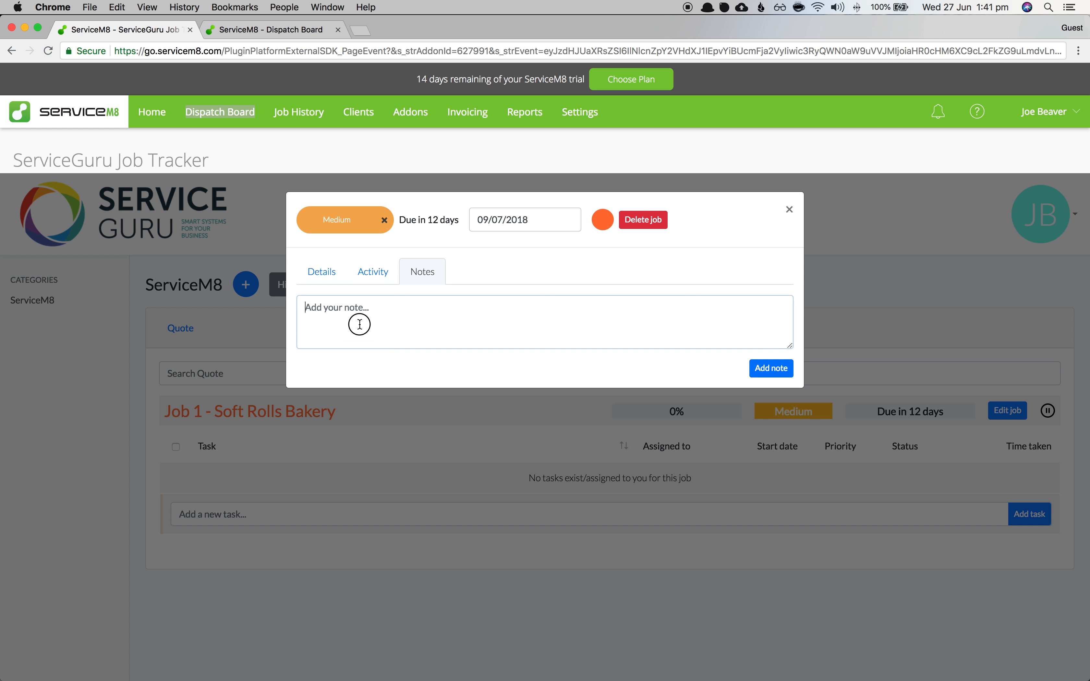
text(T)
key(BackSpace)
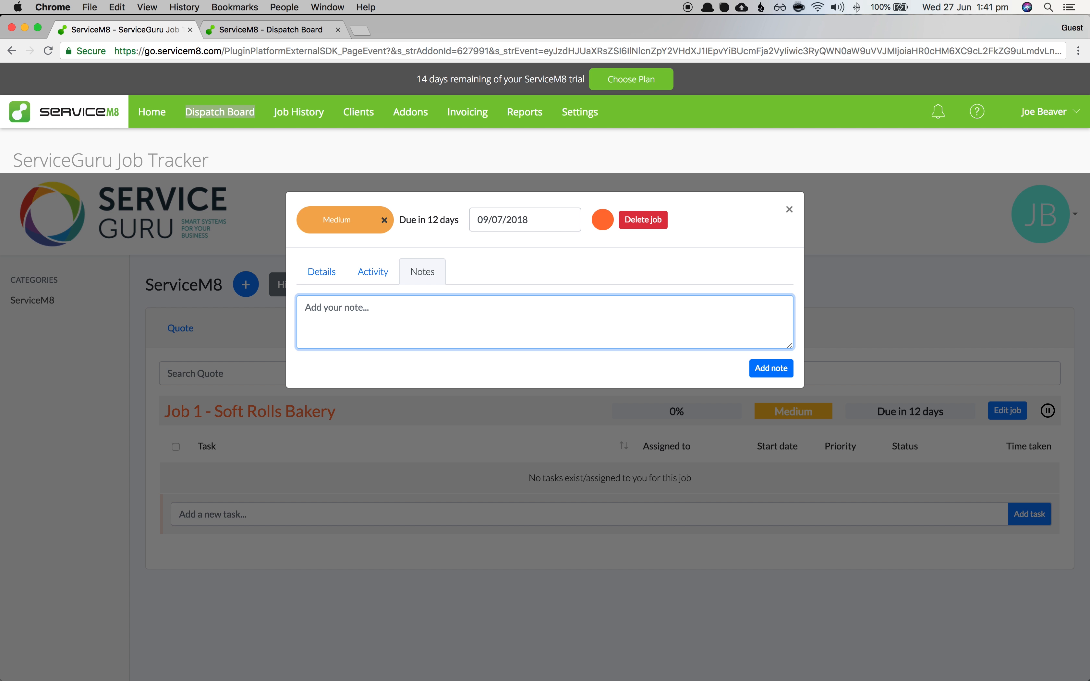
text(Beware of the dog at the pro)
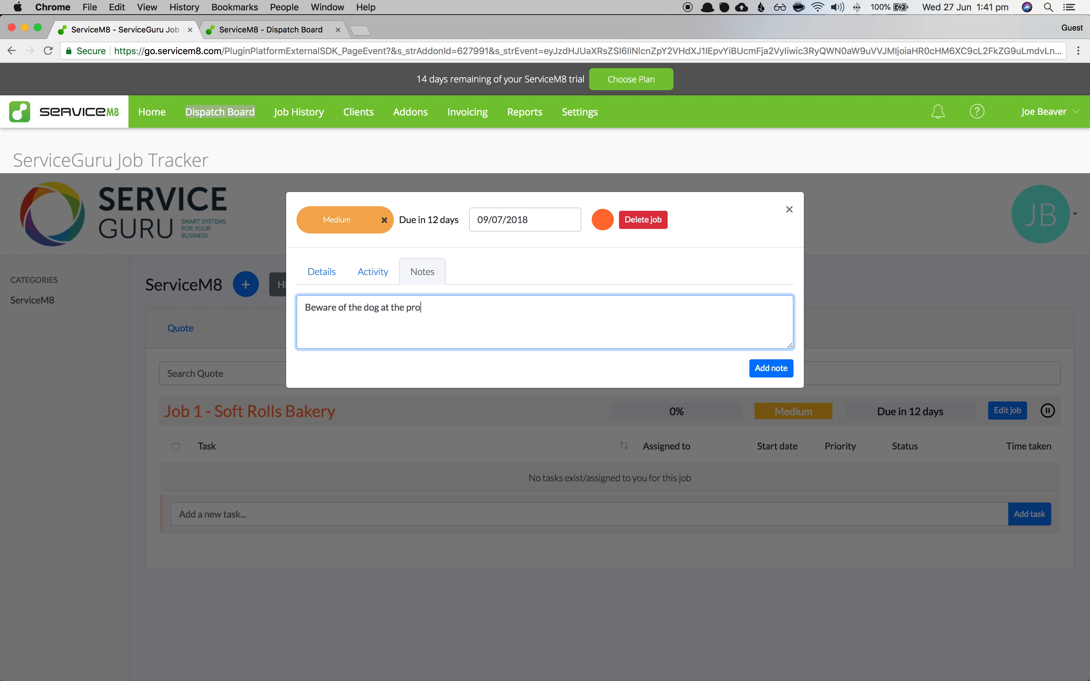
text(perty)
click(765, 374)
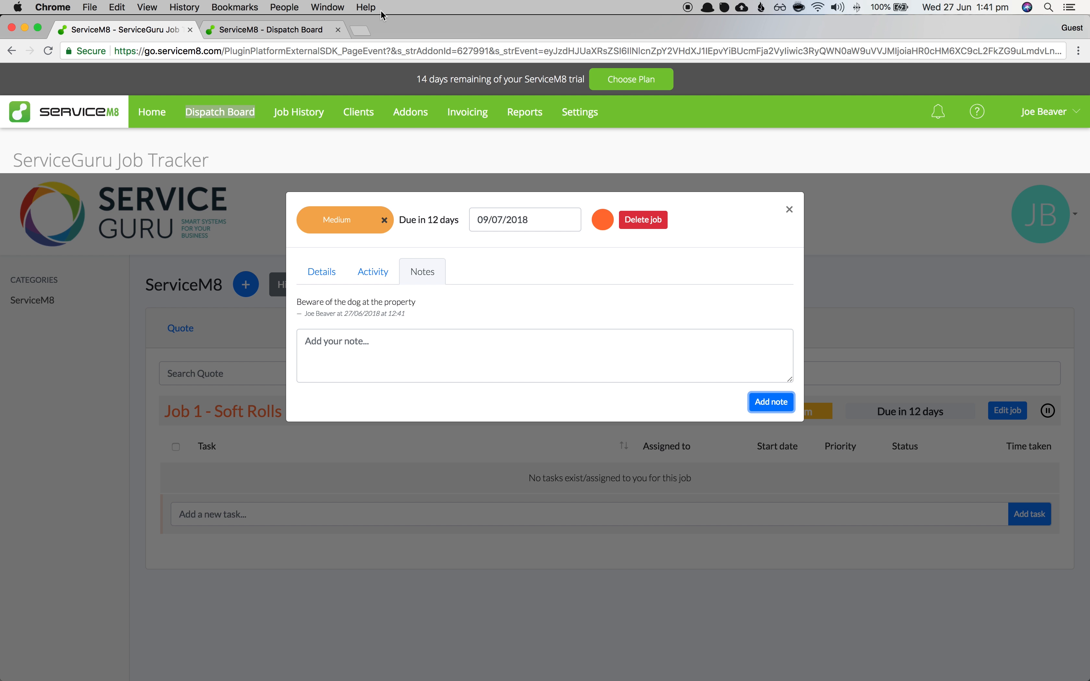
click(254, 29)
double_click(1039, 247)
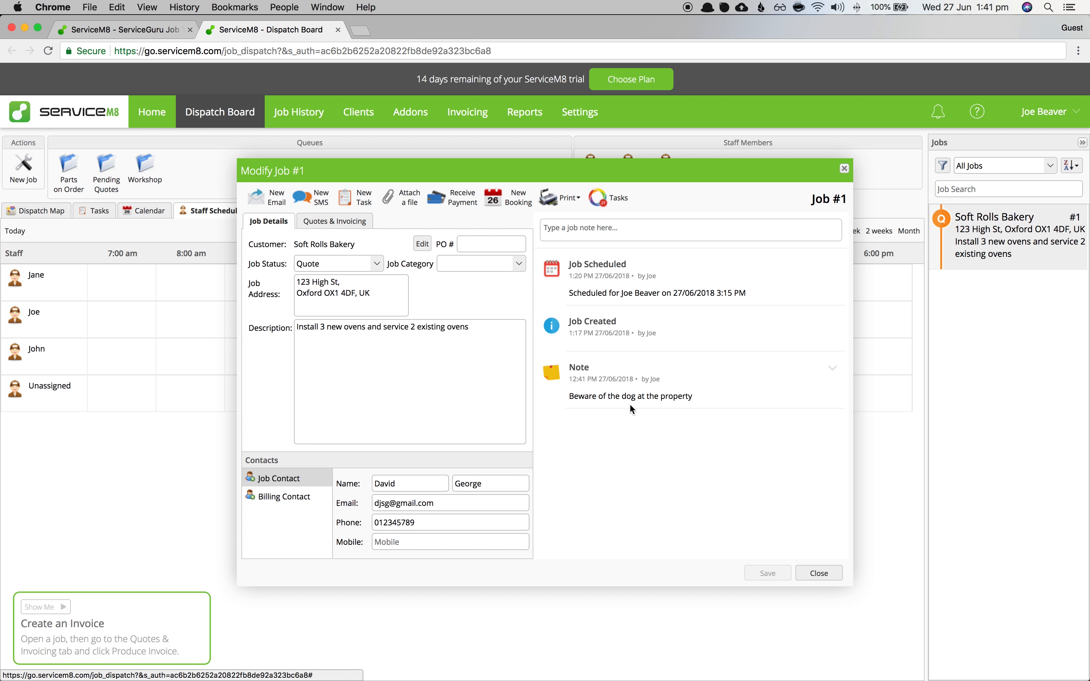
- Verify the dog warning note and its author in ServiceM8 Job #1's history, then close it
drag(723, 400, 556, 394)
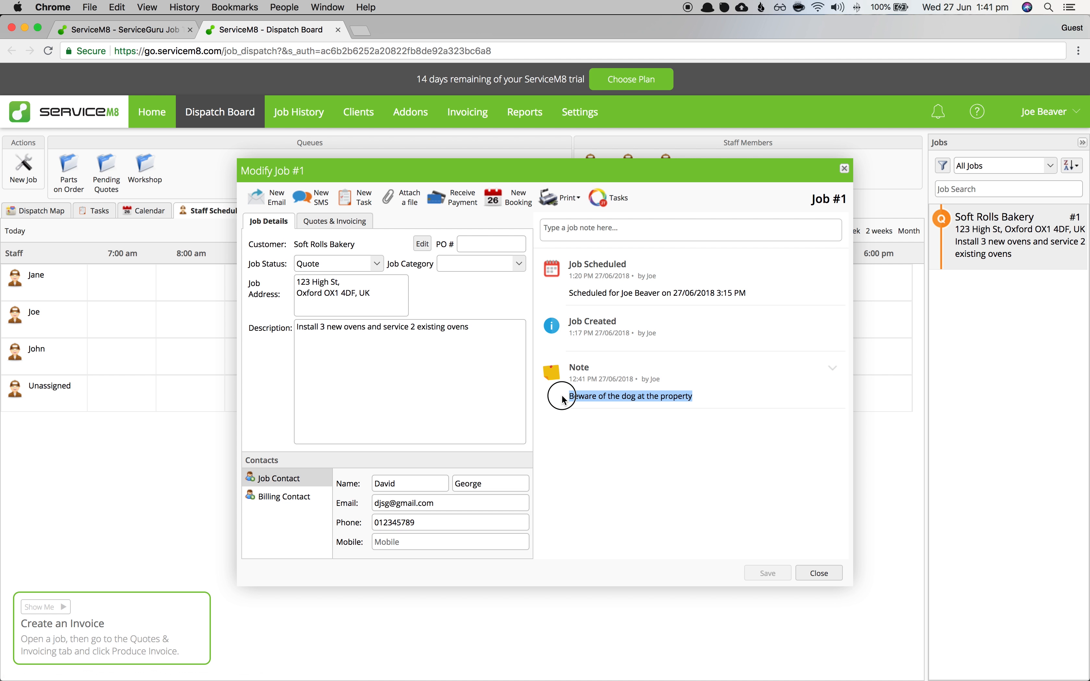
double_click(655, 379)
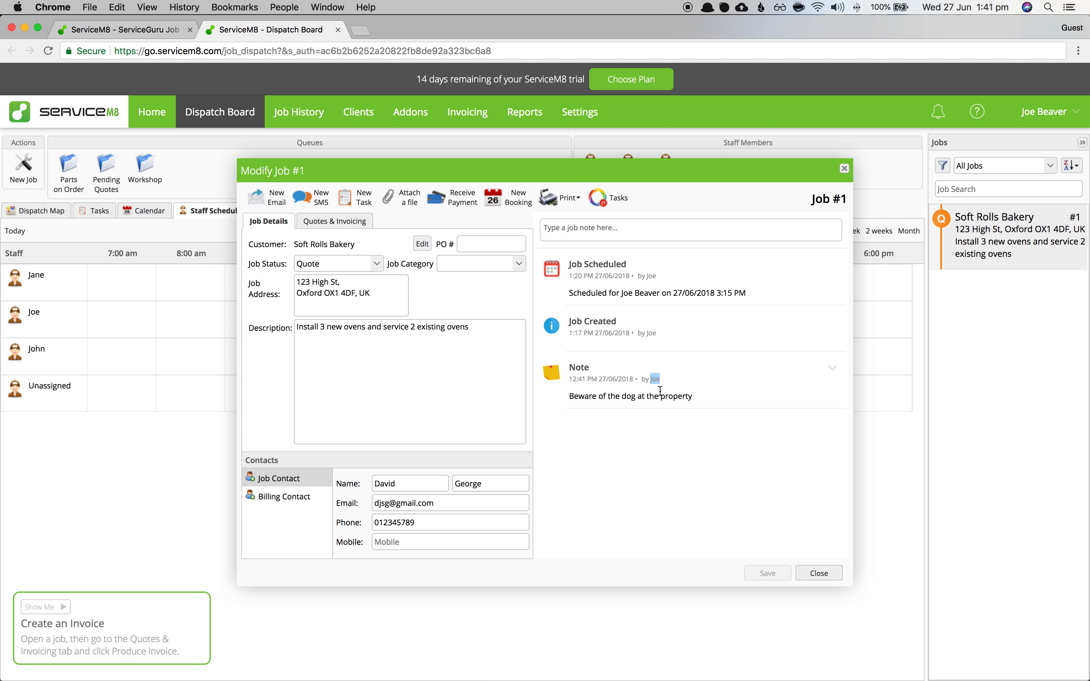
click(844, 173)
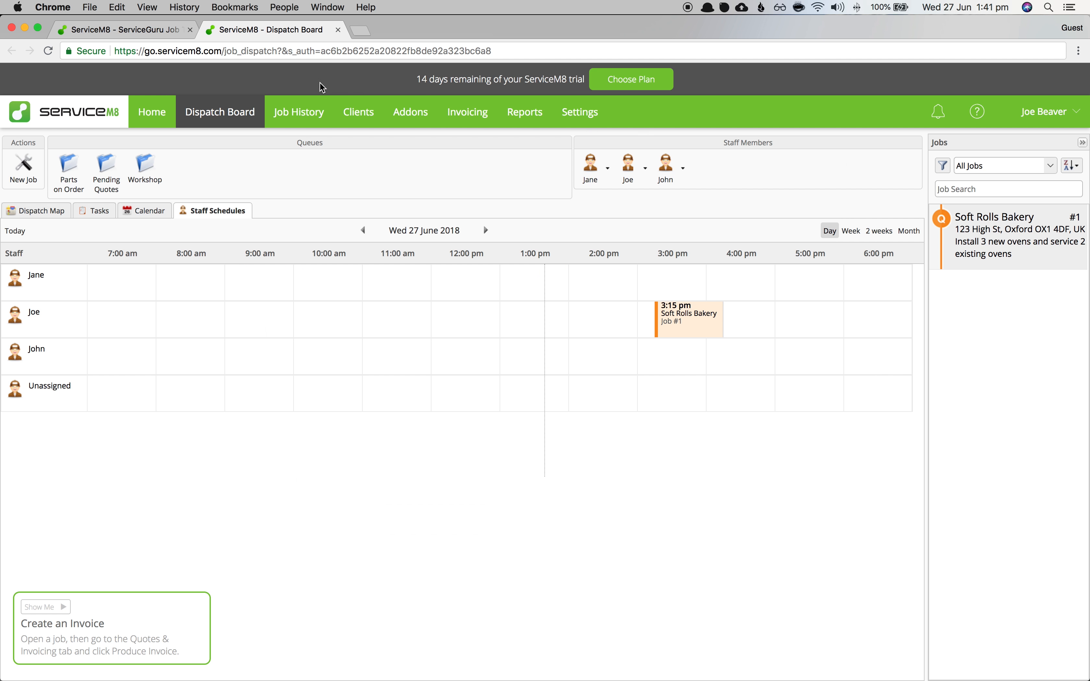
- Back in the Job Tracker, close Job 1's dialog and expand its empty task table
click(137, 30)
click(334, 274)
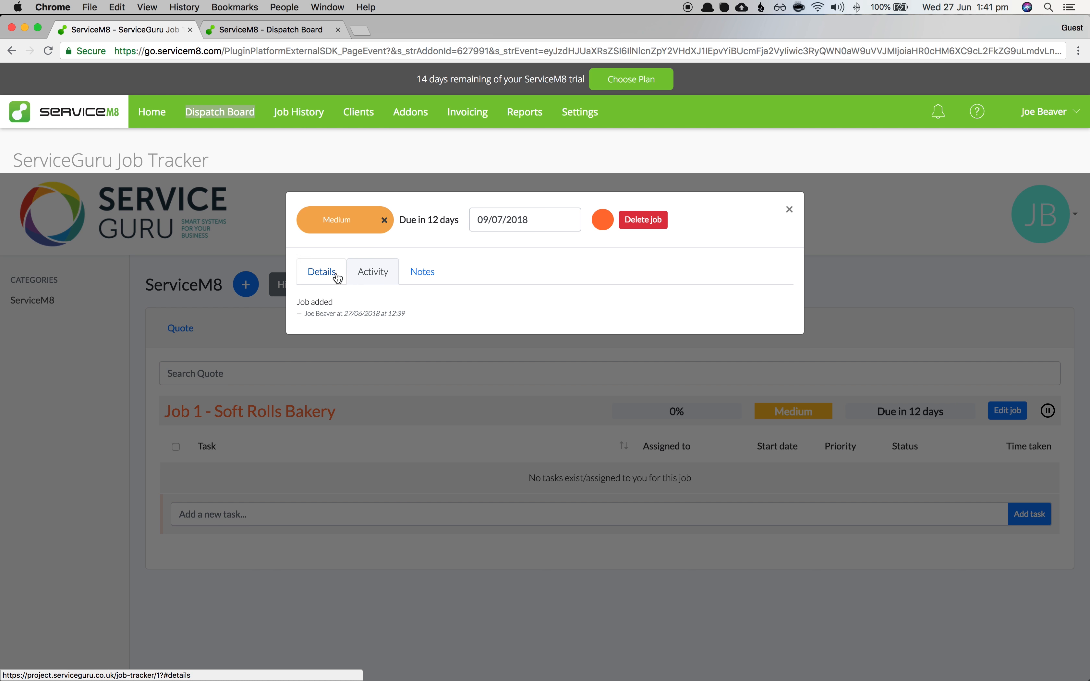
click(788, 209)
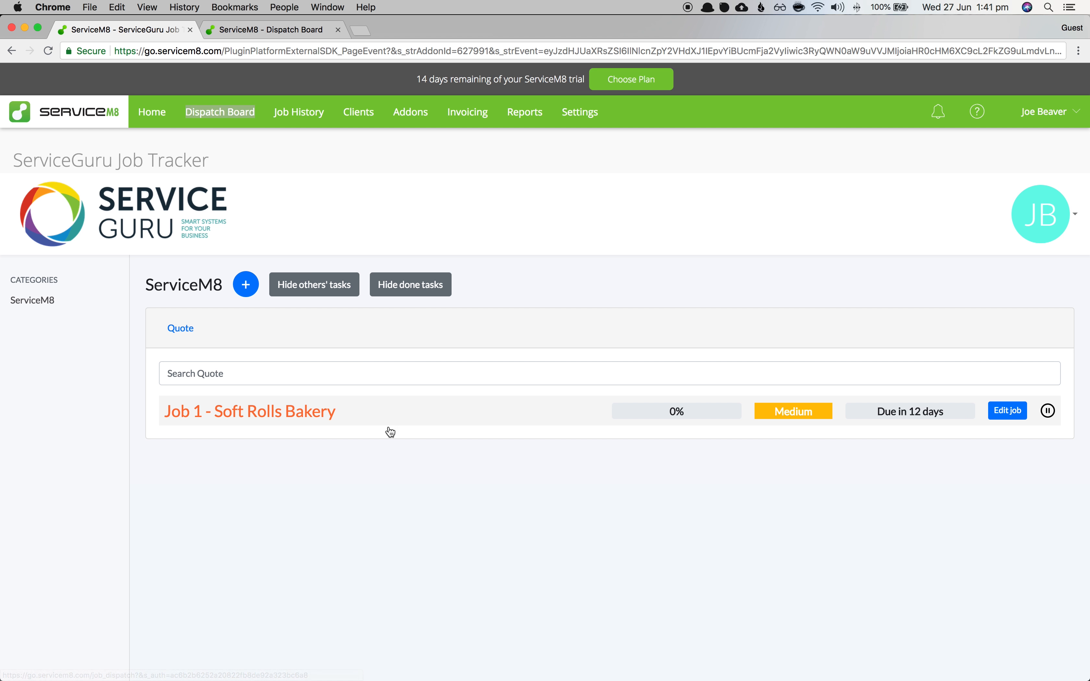
click(285, 412)
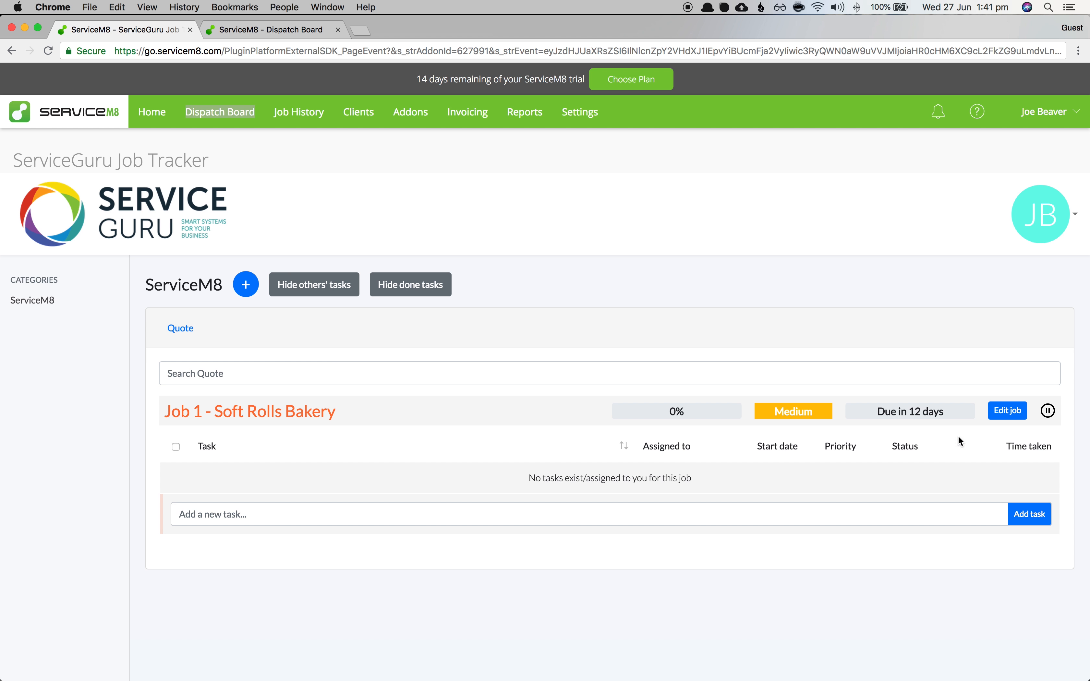
click(230, 521)
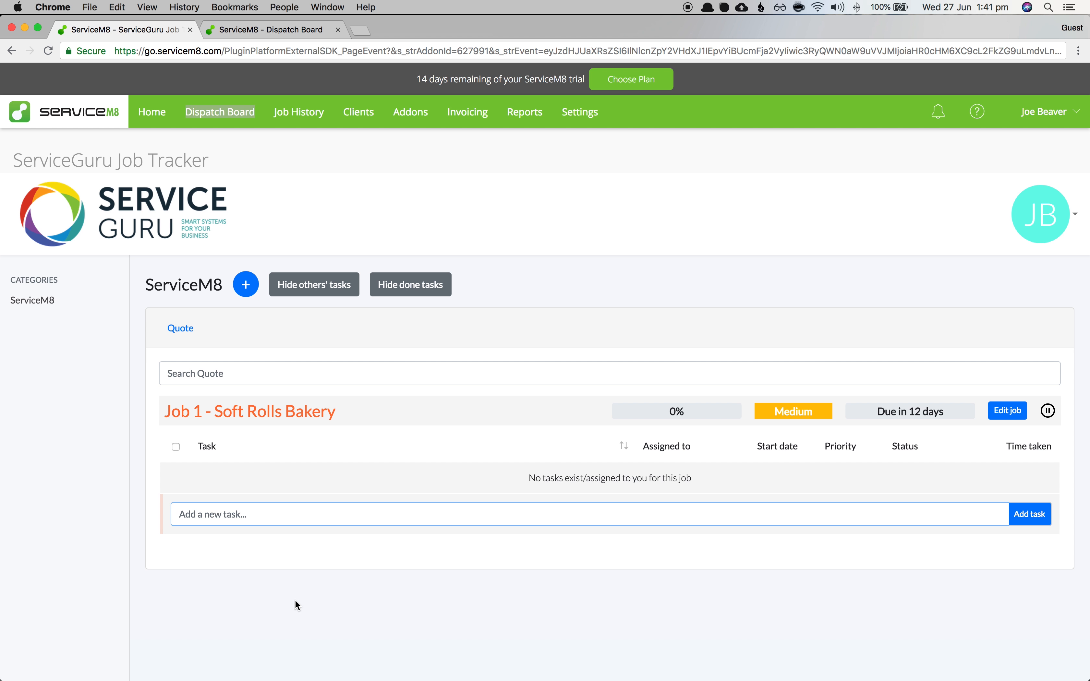
- Add Task number 1 and Task number 2 to Job 1, both assigned to the same technician
text(Tast)
text( number 1)
click(1021, 520)
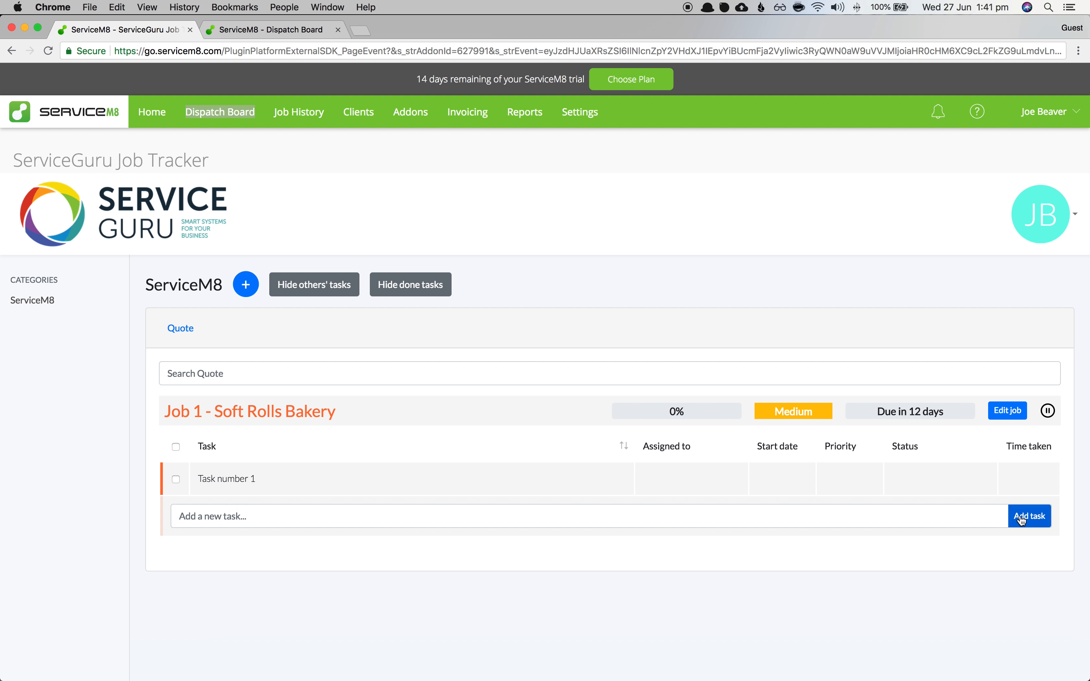
click(666, 480)
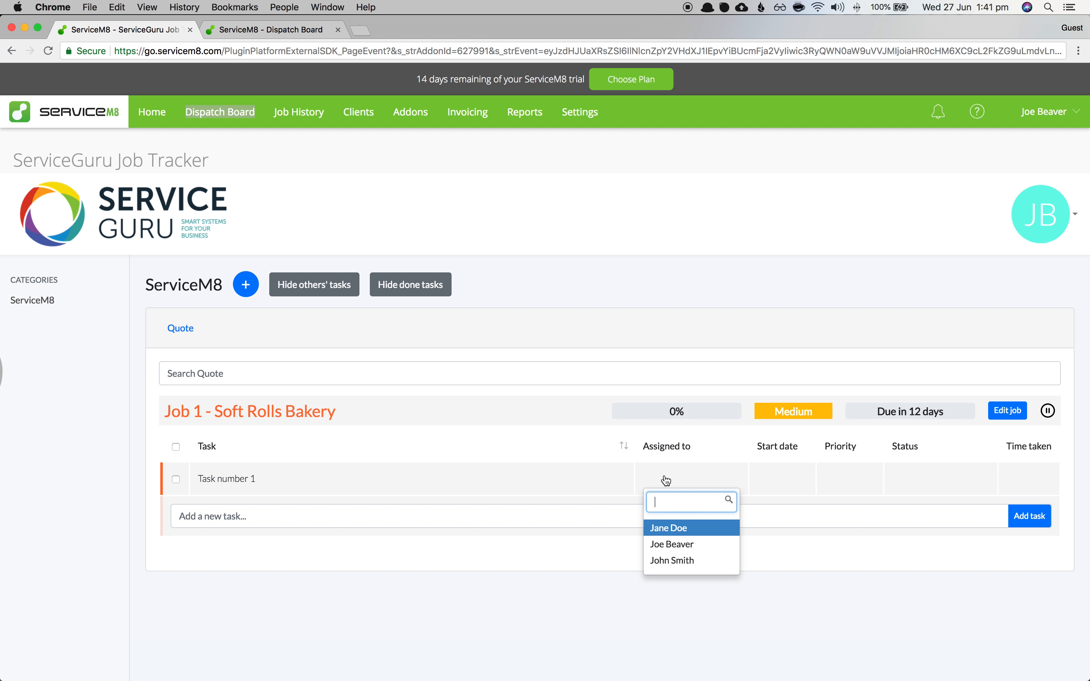
click(674, 544)
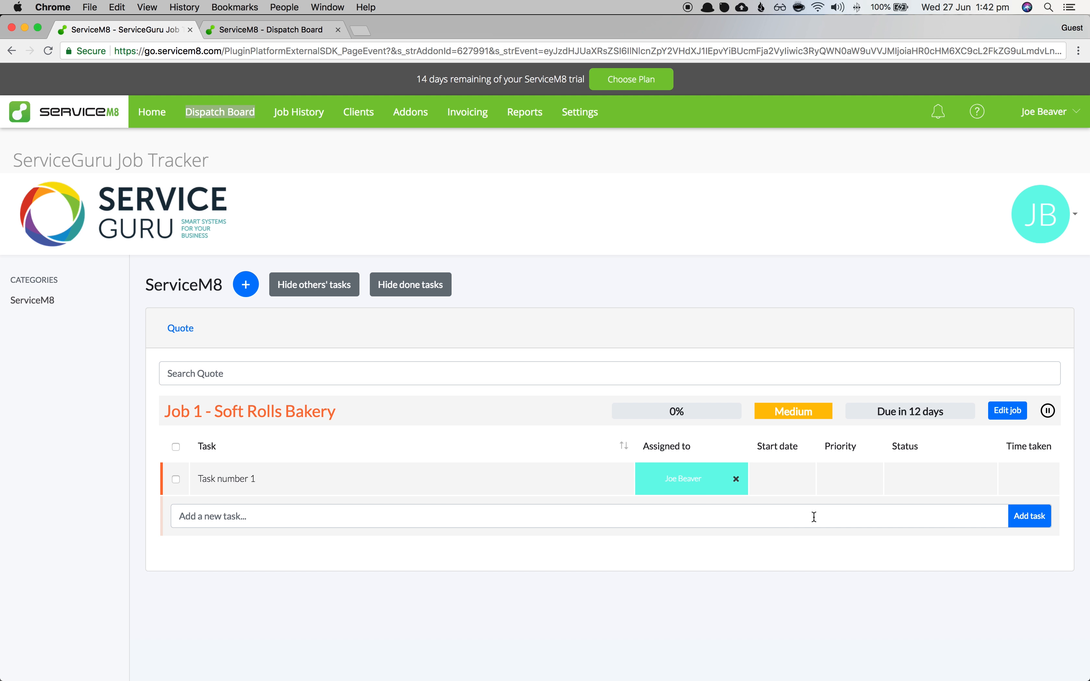
click(879, 524)
text(Ta)
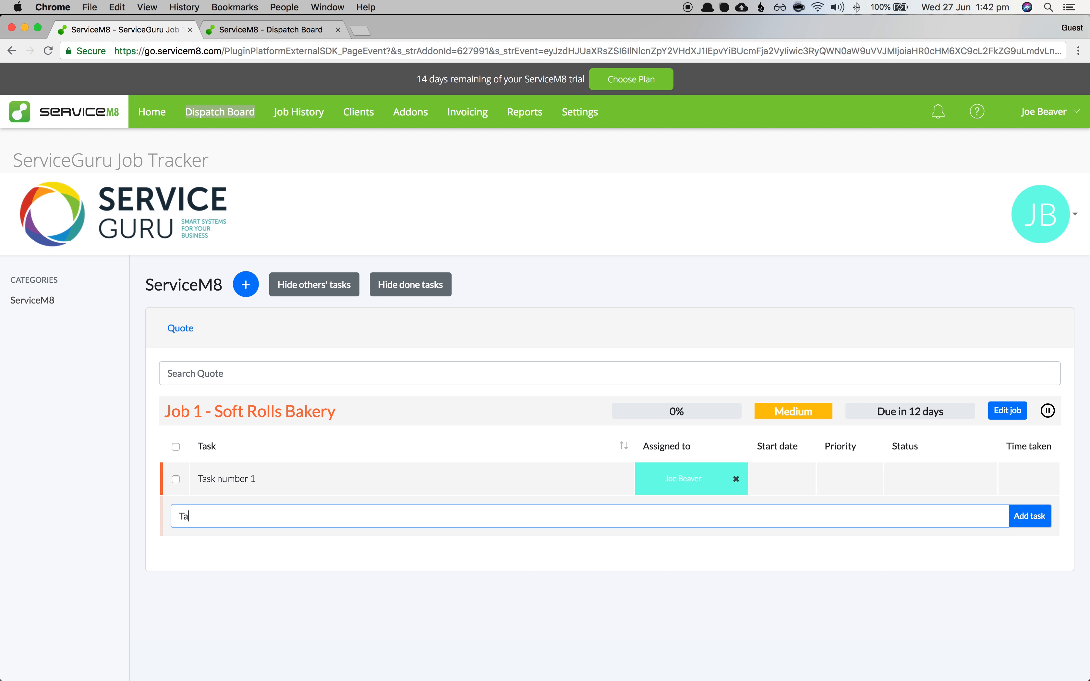
text(sk number 2)
click(1013, 516)
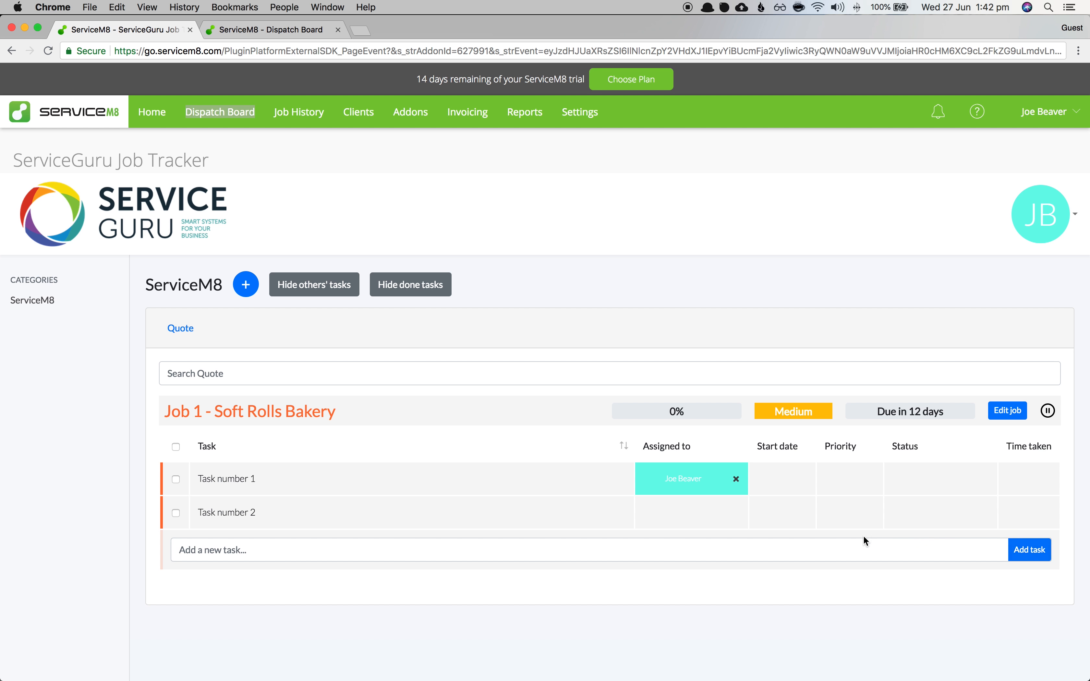
click(685, 513)
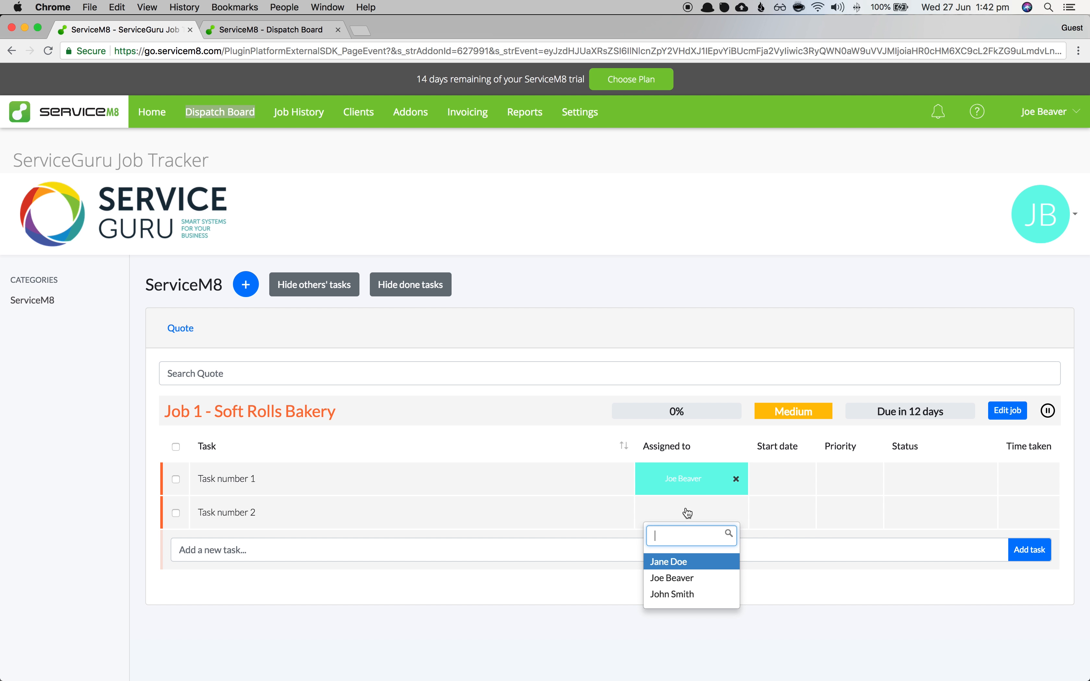
click(675, 578)
- Add Task number 3 to Job 1, assigned to a different technician
text(Task number 3)
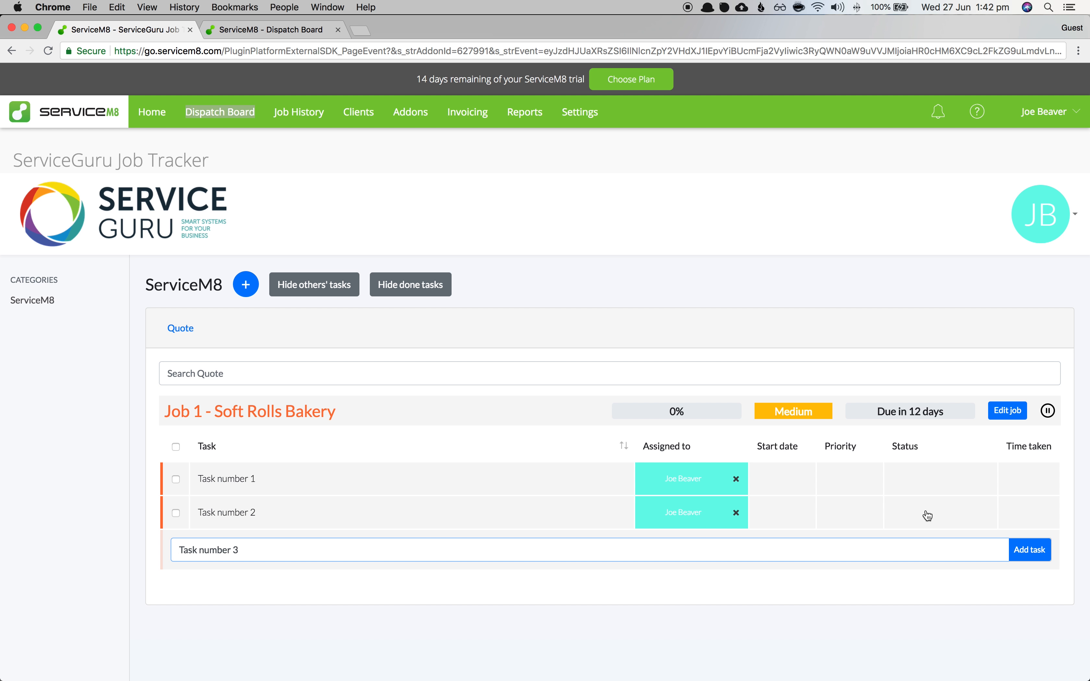
click(1031, 550)
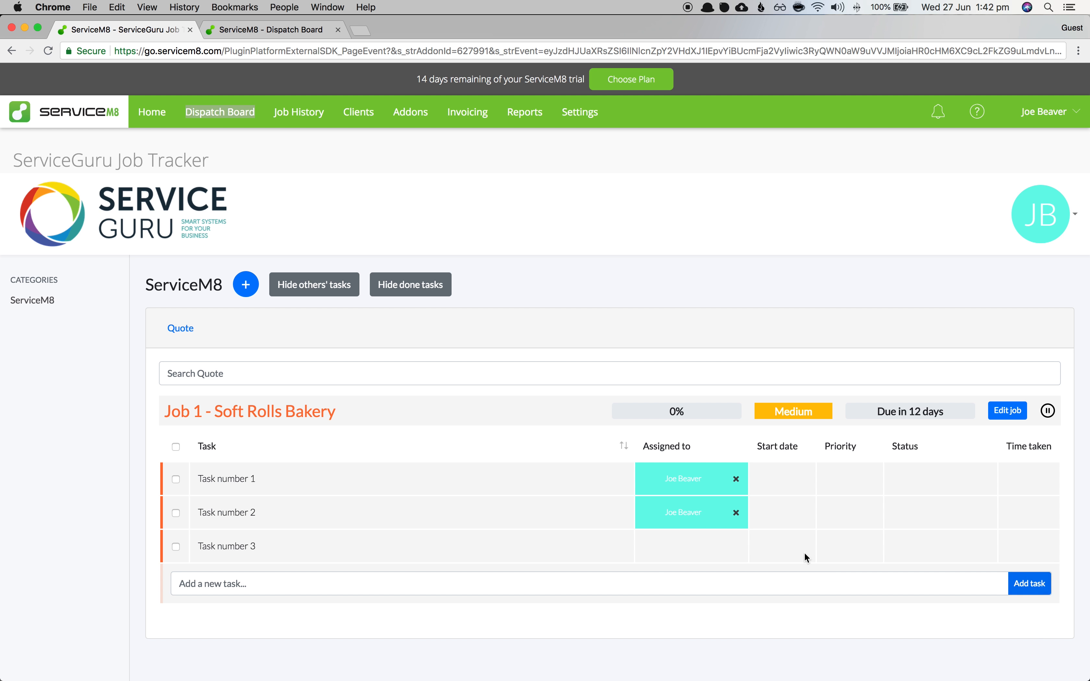
click(690, 549)
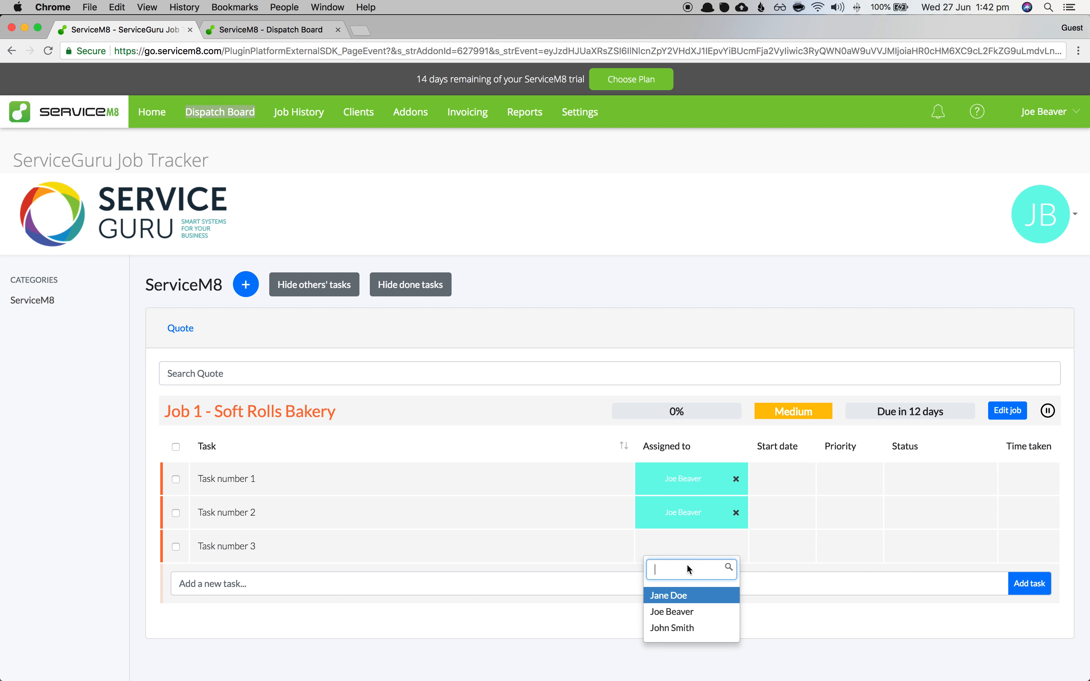
click(694, 631)
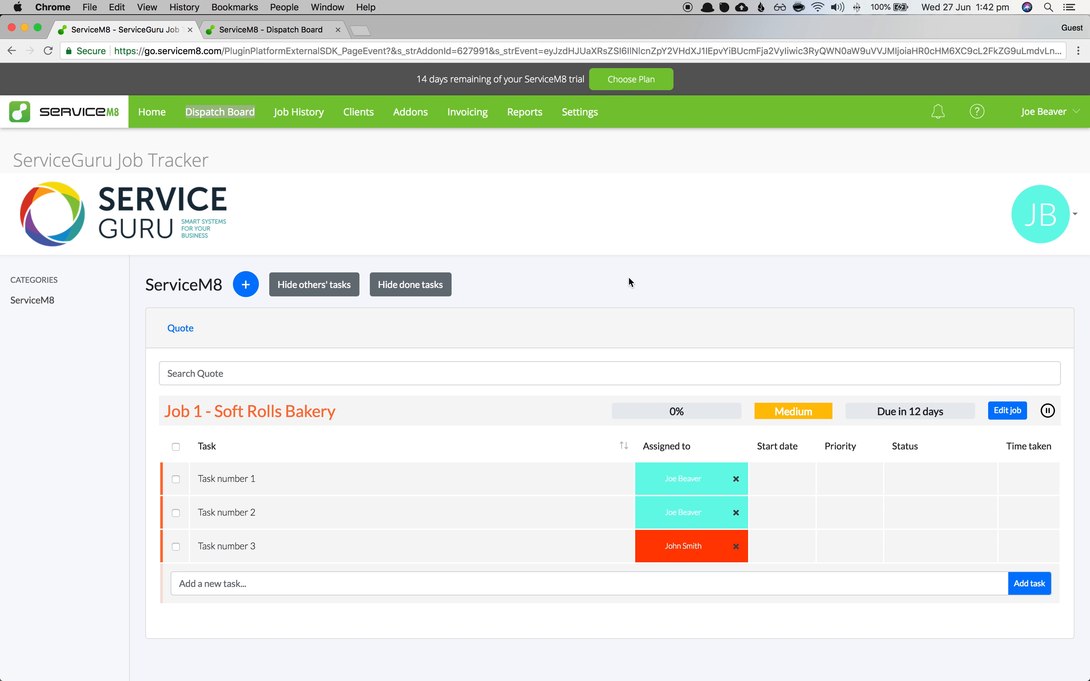
scroll(628, 285, down, 3)
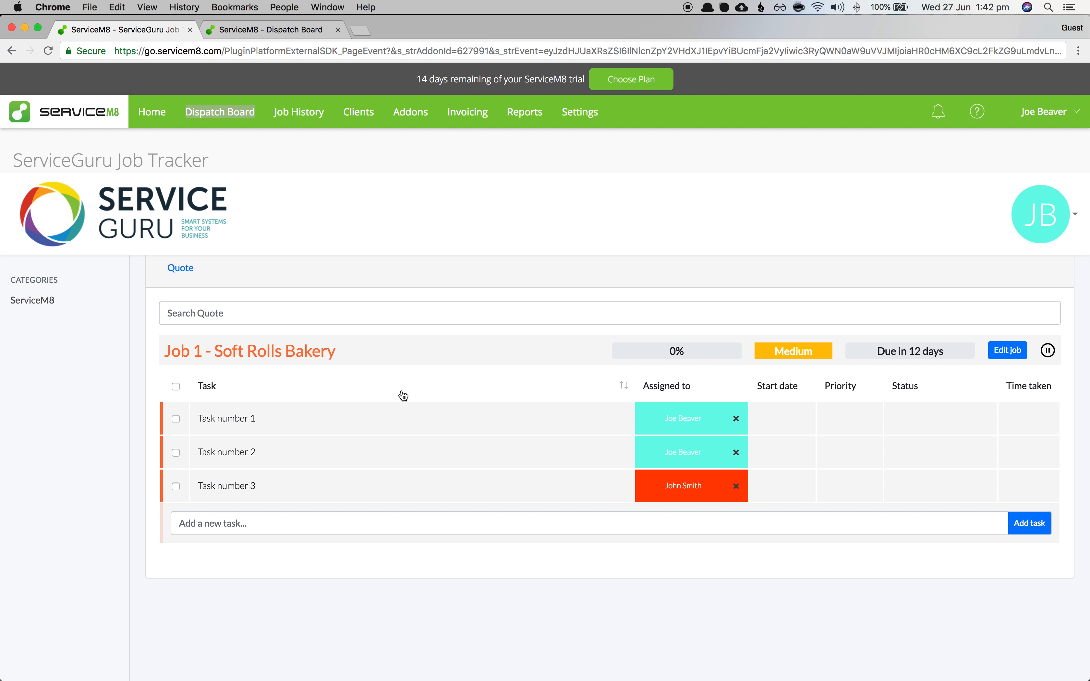
scroll(354, 383, up, 3)
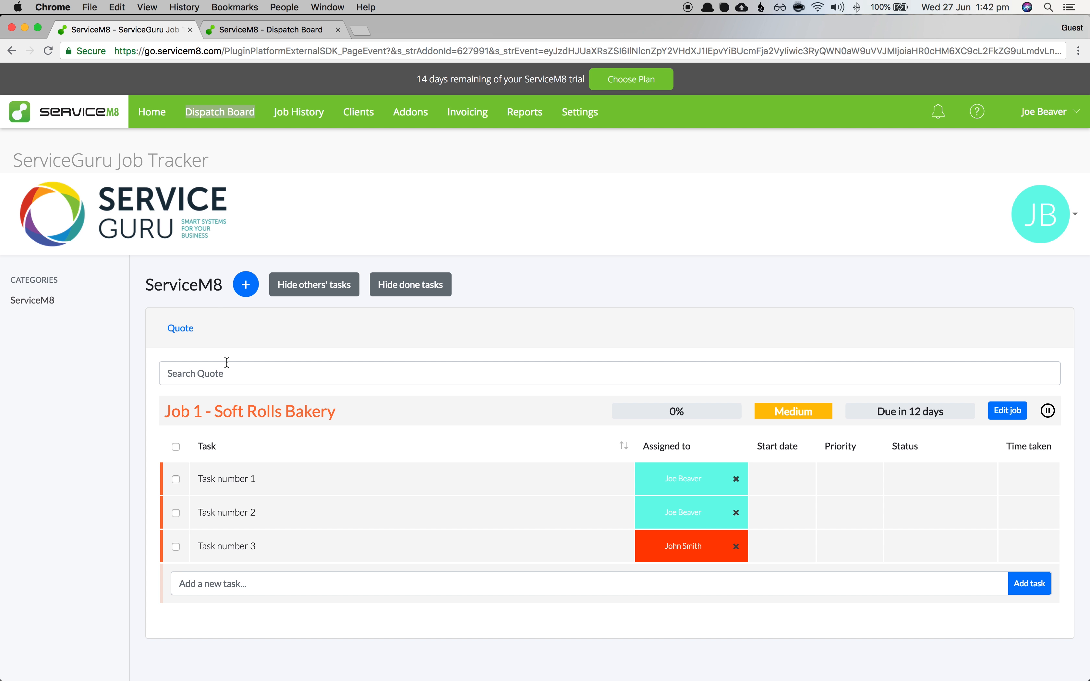
scroll(203, 494, down, 3)
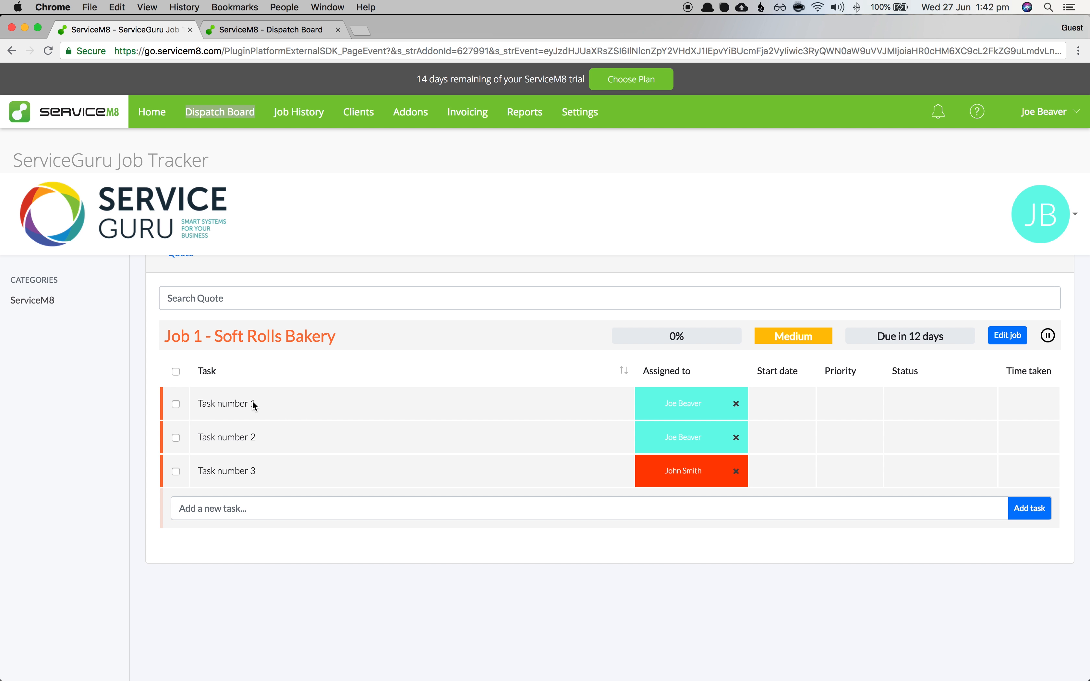
scroll(268, 432, up, 3)
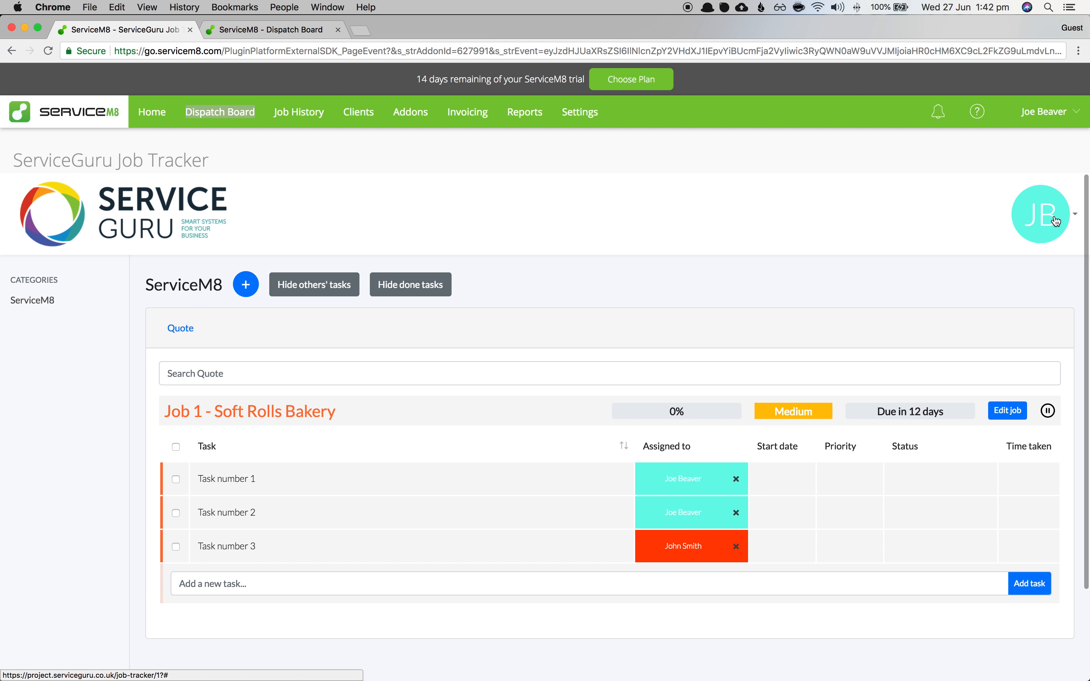
click(1053, 222)
- Start a new task template, add and remove task rows, then cancel it
click(996, 283)
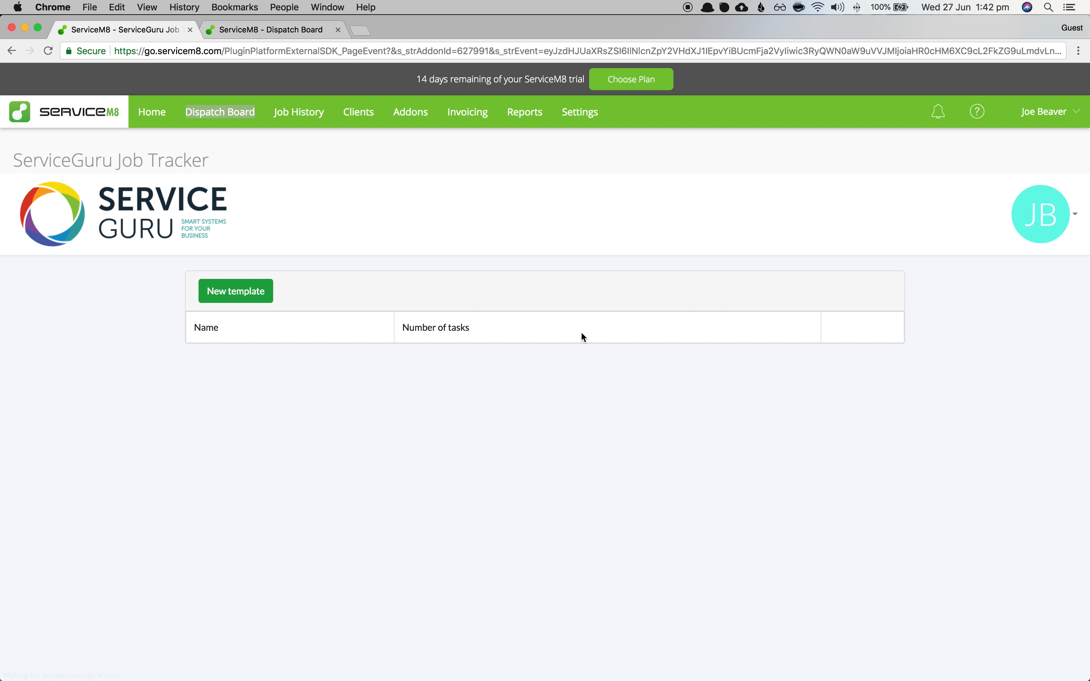
click(260, 298)
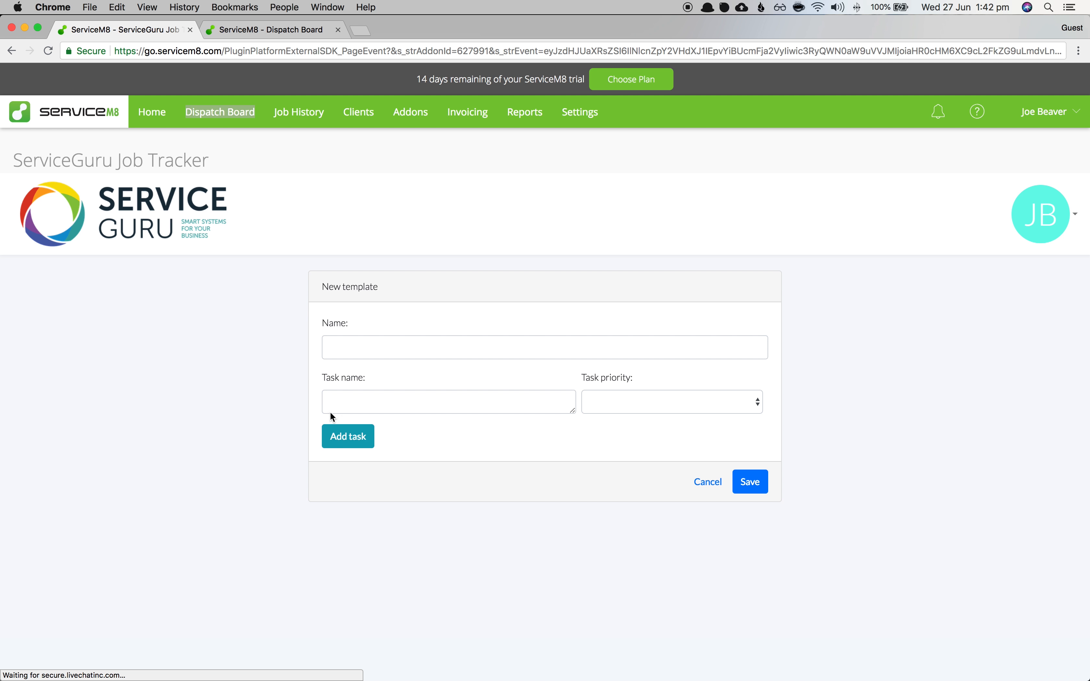
click(387, 343)
click(381, 404)
click(356, 438)
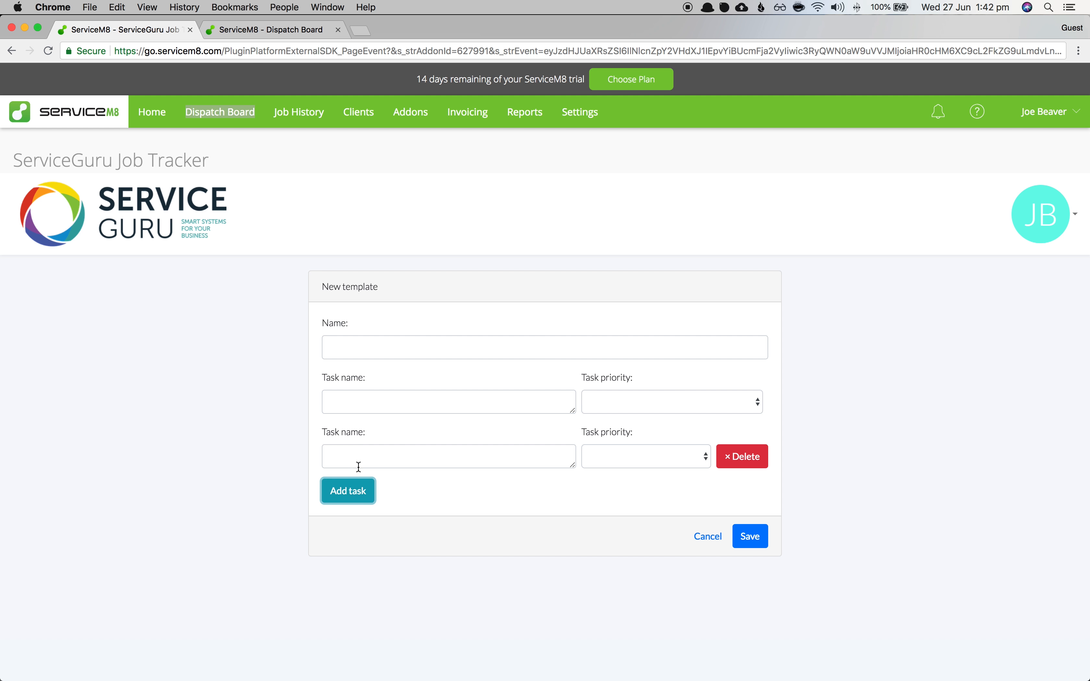
click(359, 492)
click(372, 545)
click(639, 456)
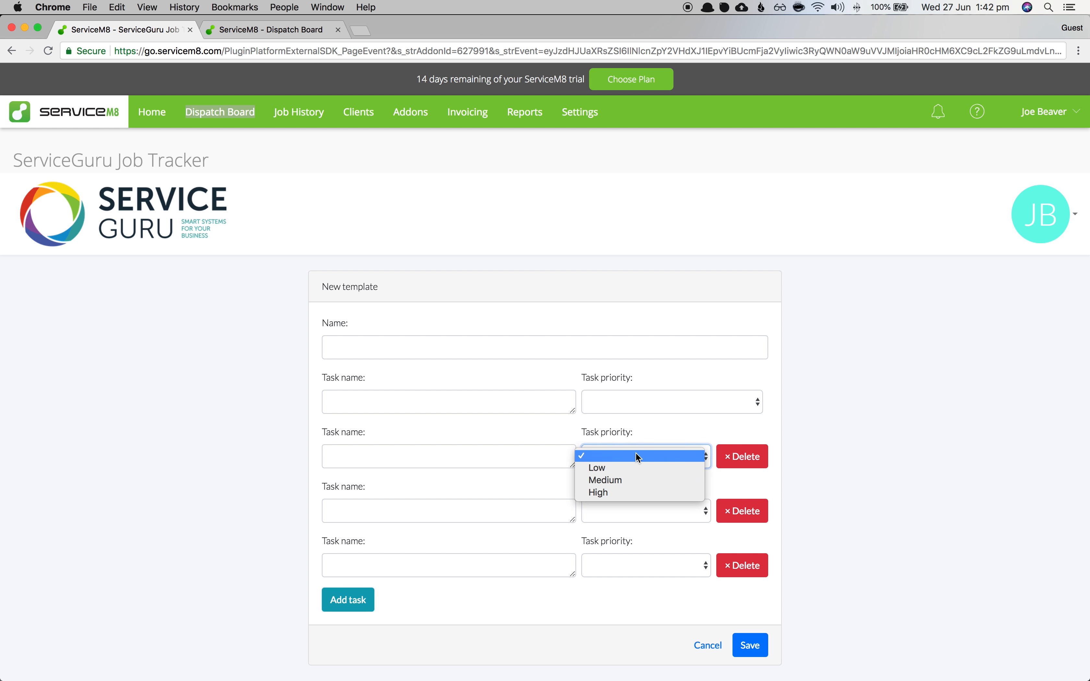
click(735, 457)
click(736, 456)
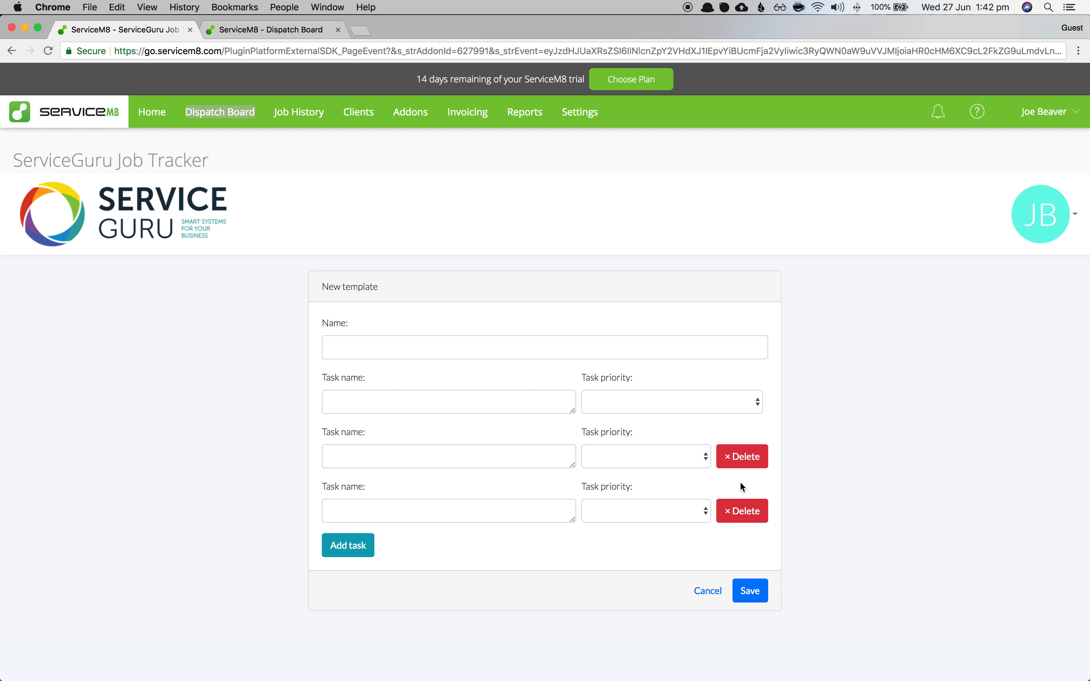
click(738, 456)
click(739, 456)
click(707, 481)
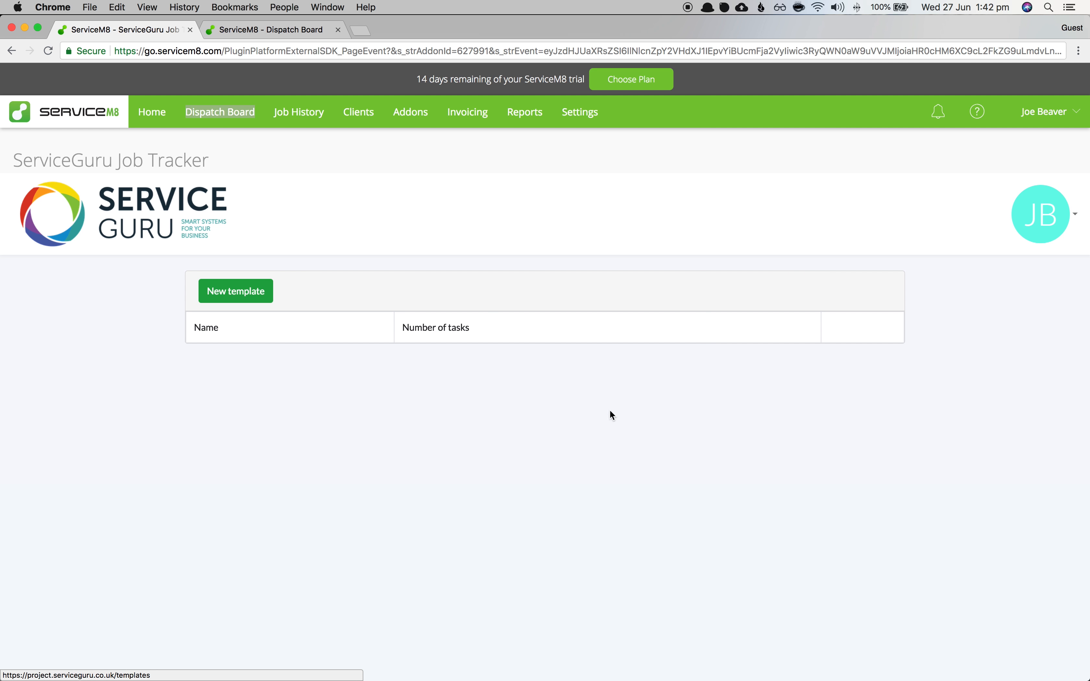
- Check Job 1's tasks and save them as a new template named 'Template number 1'
click(138, 231)
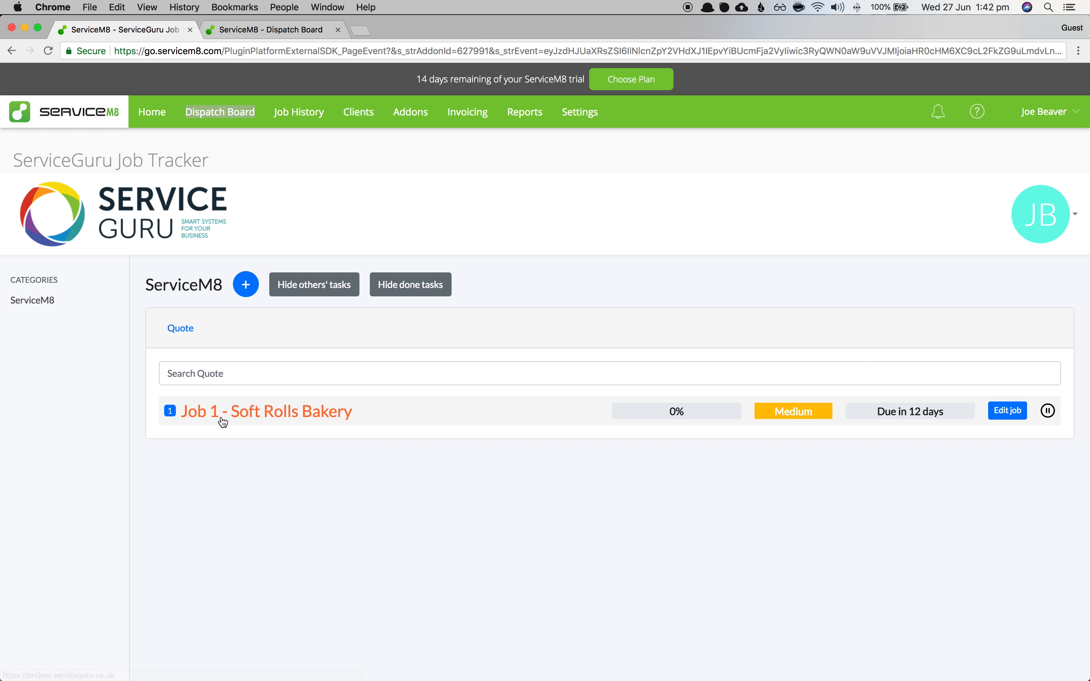
click(263, 415)
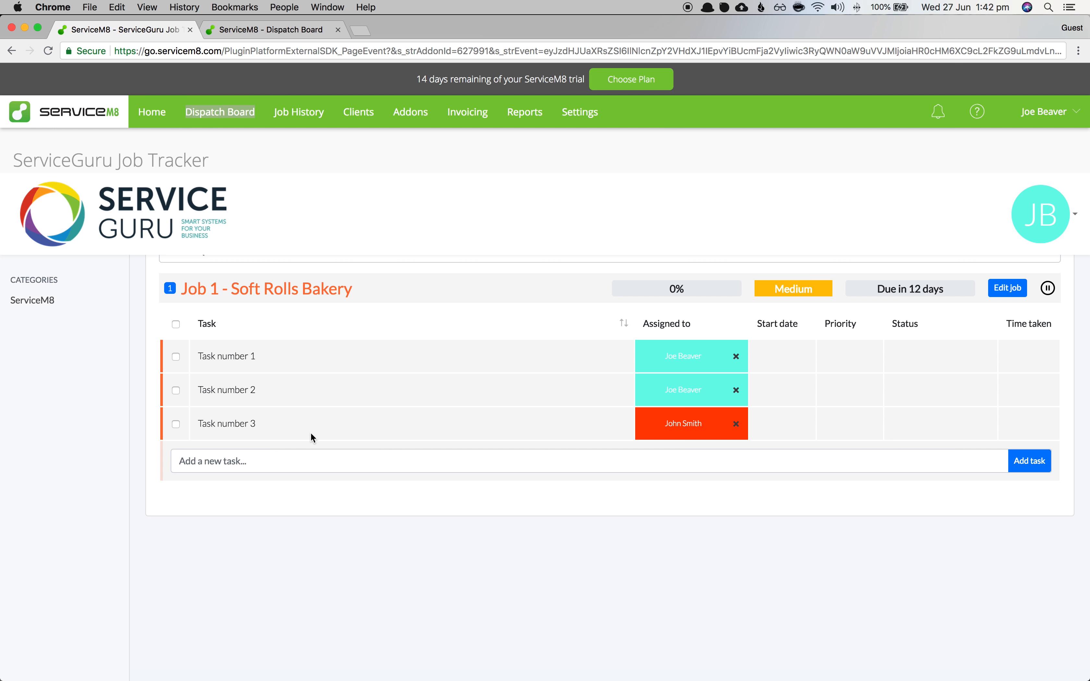
click(176, 357)
click(176, 392)
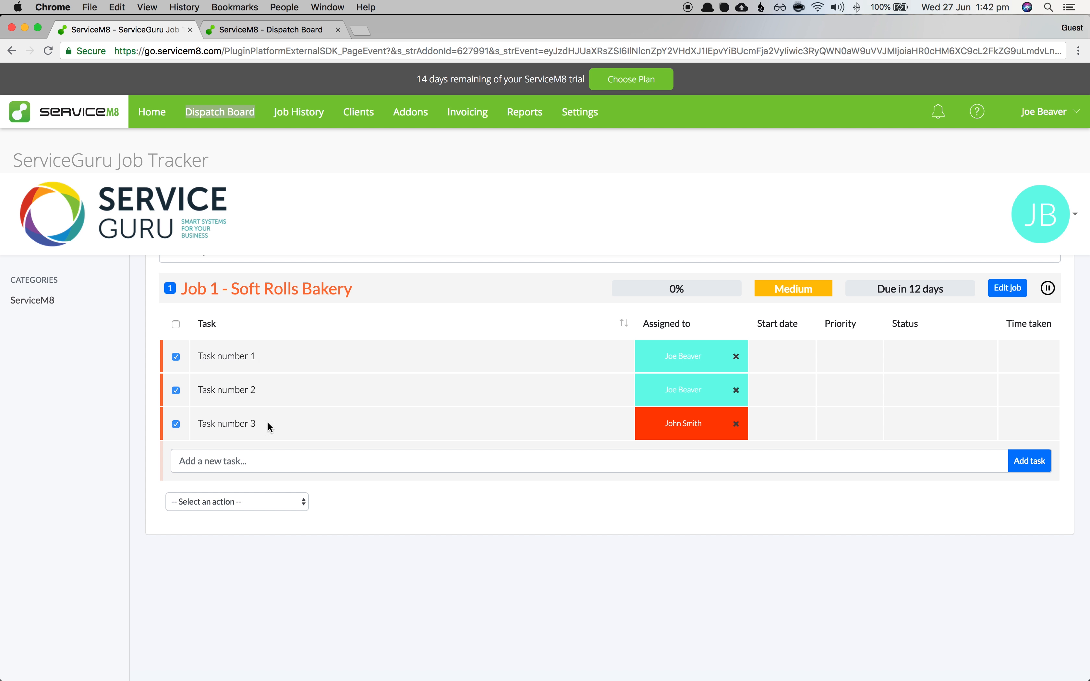
click(206, 505)
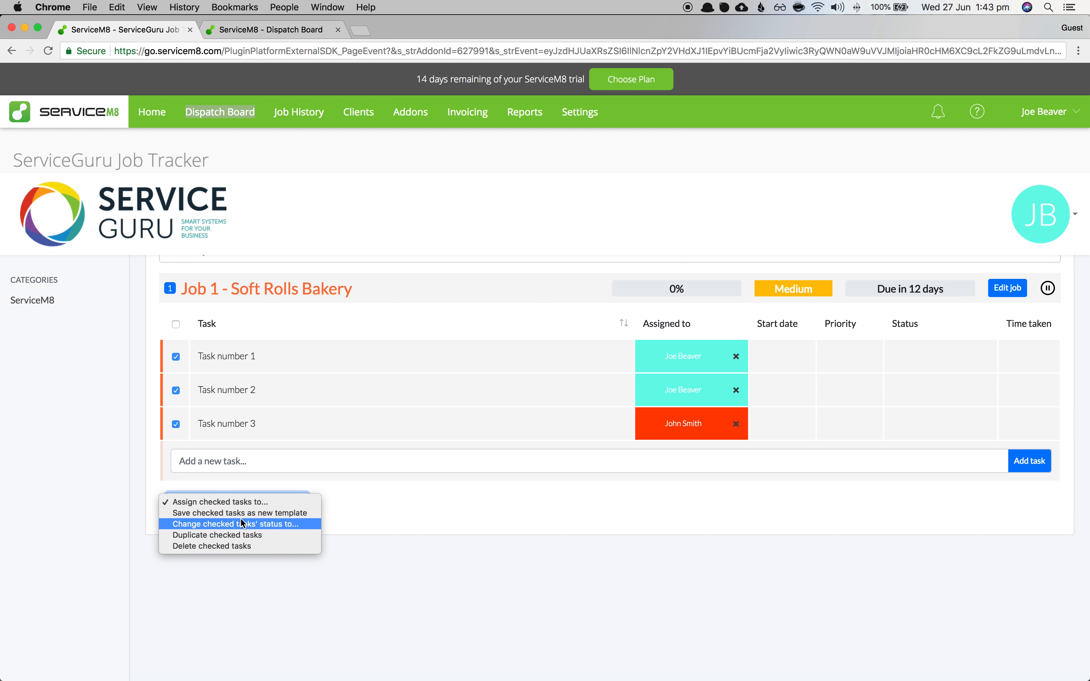
click(231, 513)
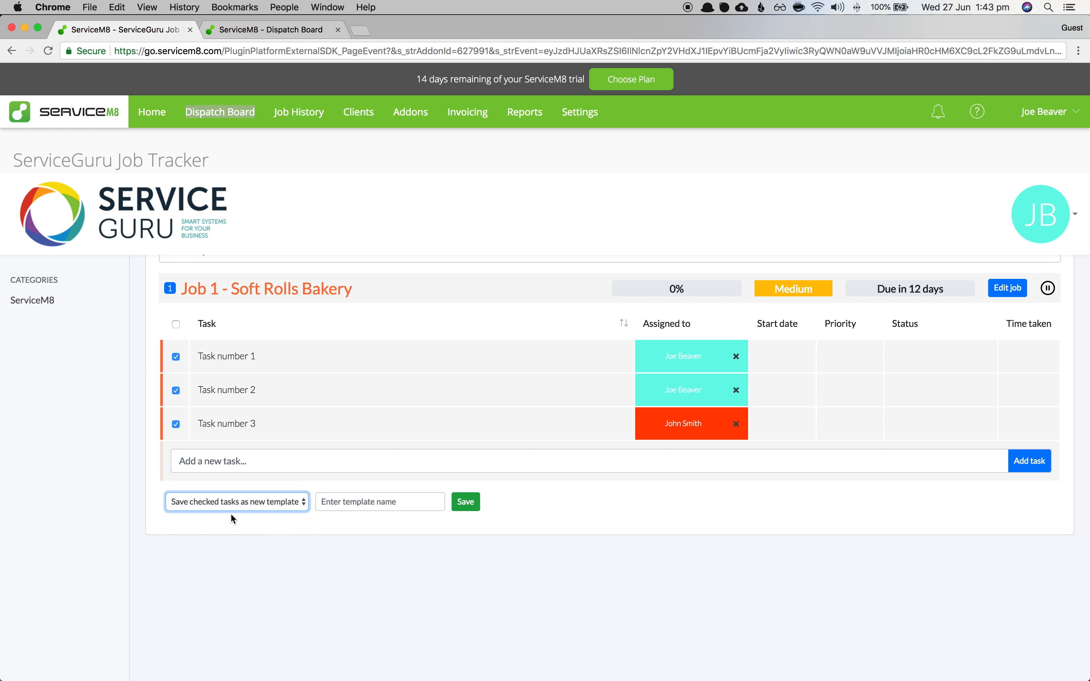
click(328, 503)
text(Template number 1)
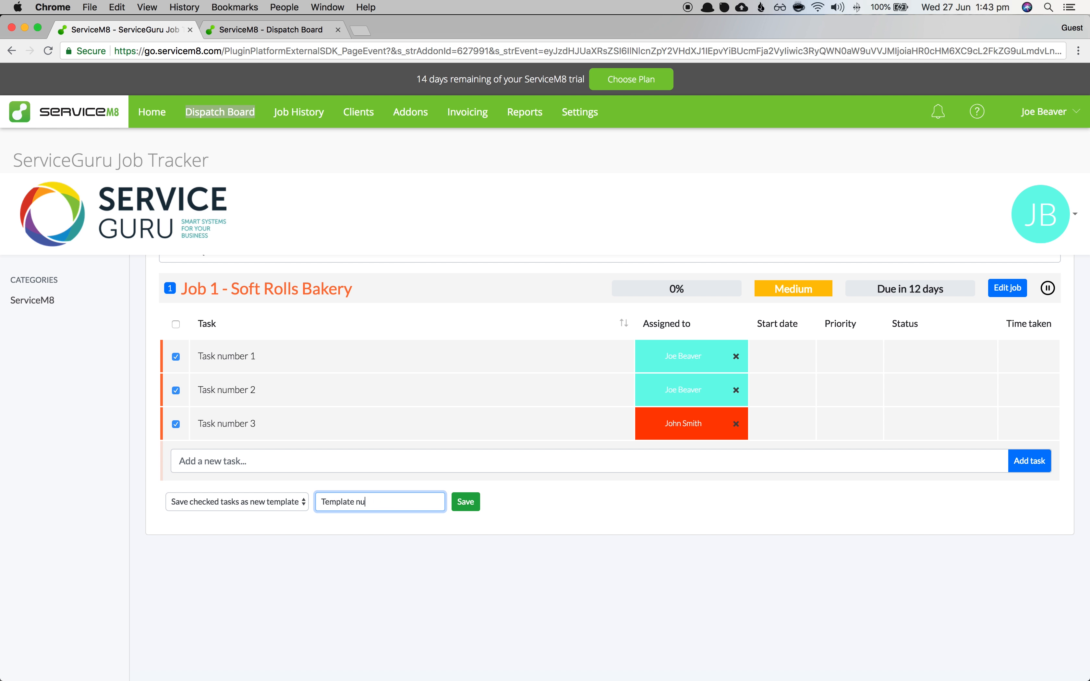
click(466, 503)
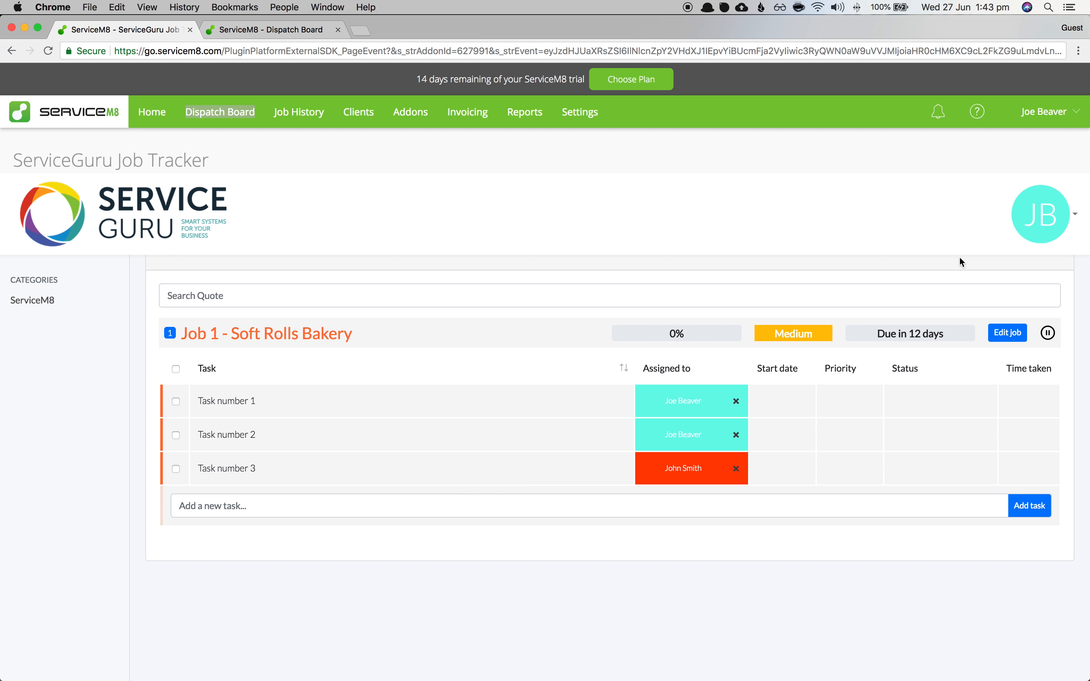
- Open Template number 1 from the task templates list to verify it, then close it unchanged
click(1031, 225)
click(1003, 282)
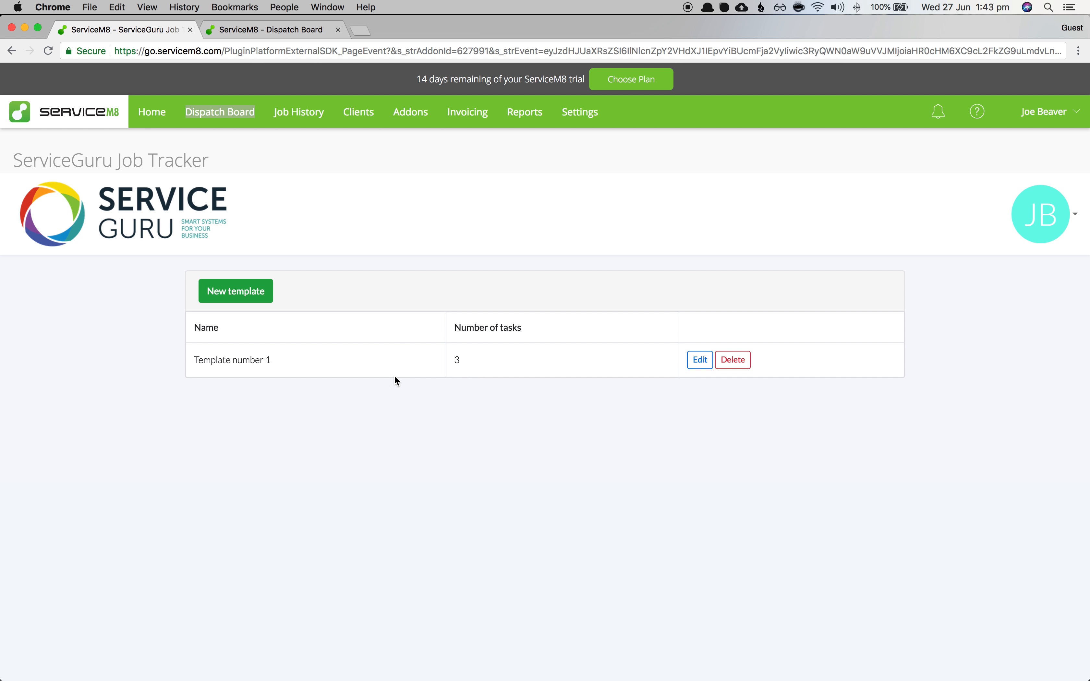
click(699, 360)
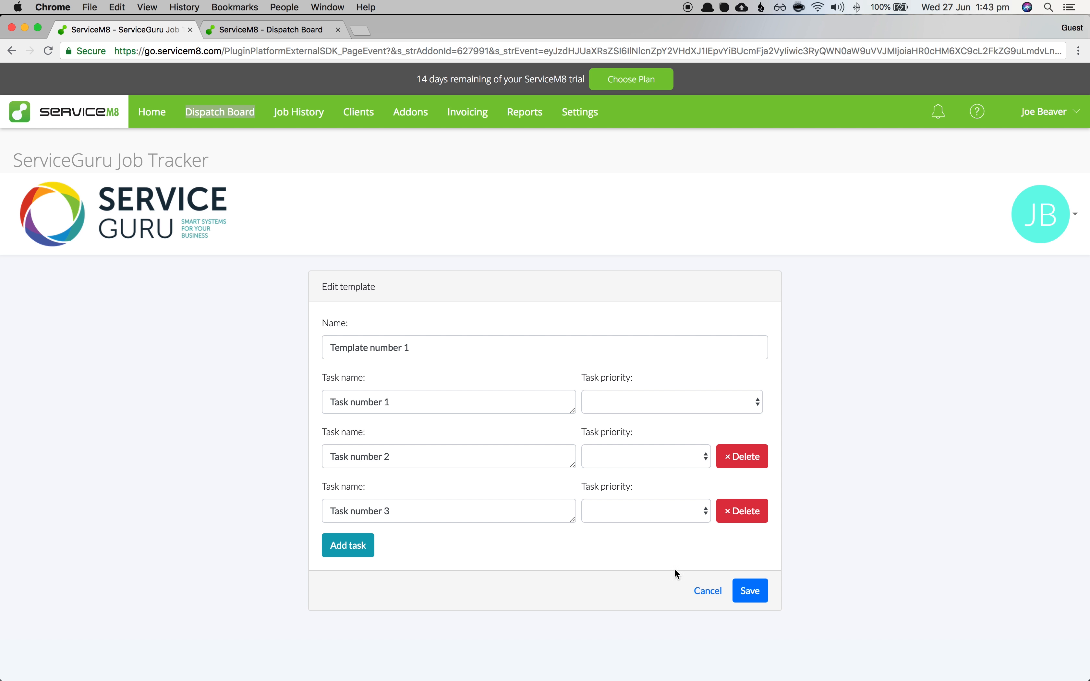
click(706, 591)
- Expand Job 1 and set Task number 1, 2 and 3 each to Medium priority
click(223, 232)
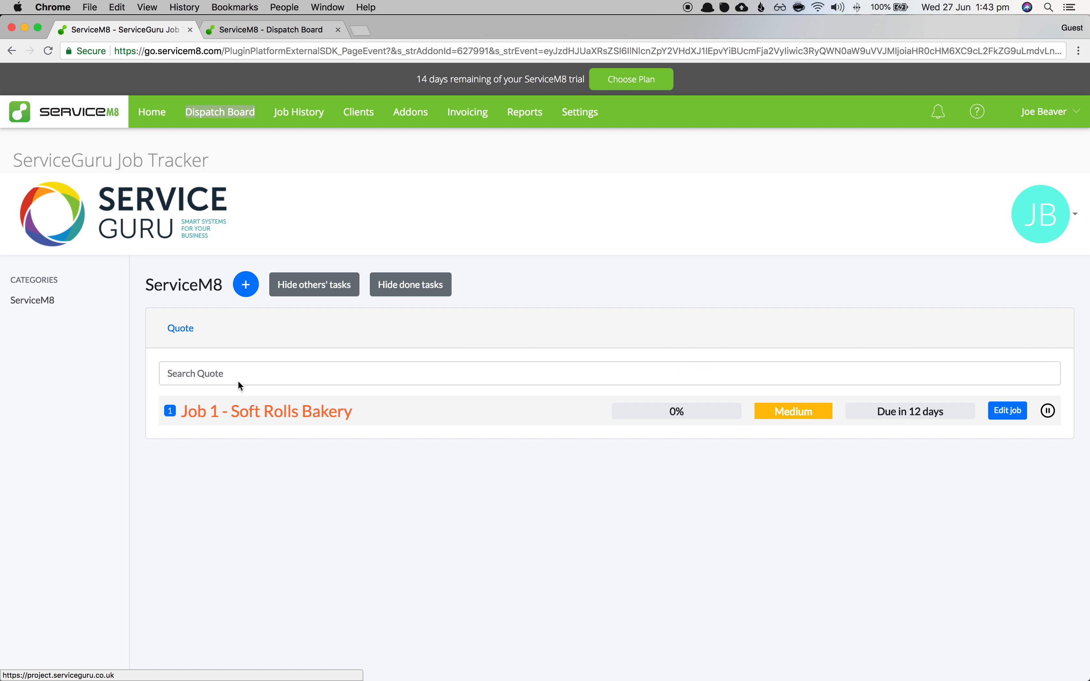
click(421, 411)
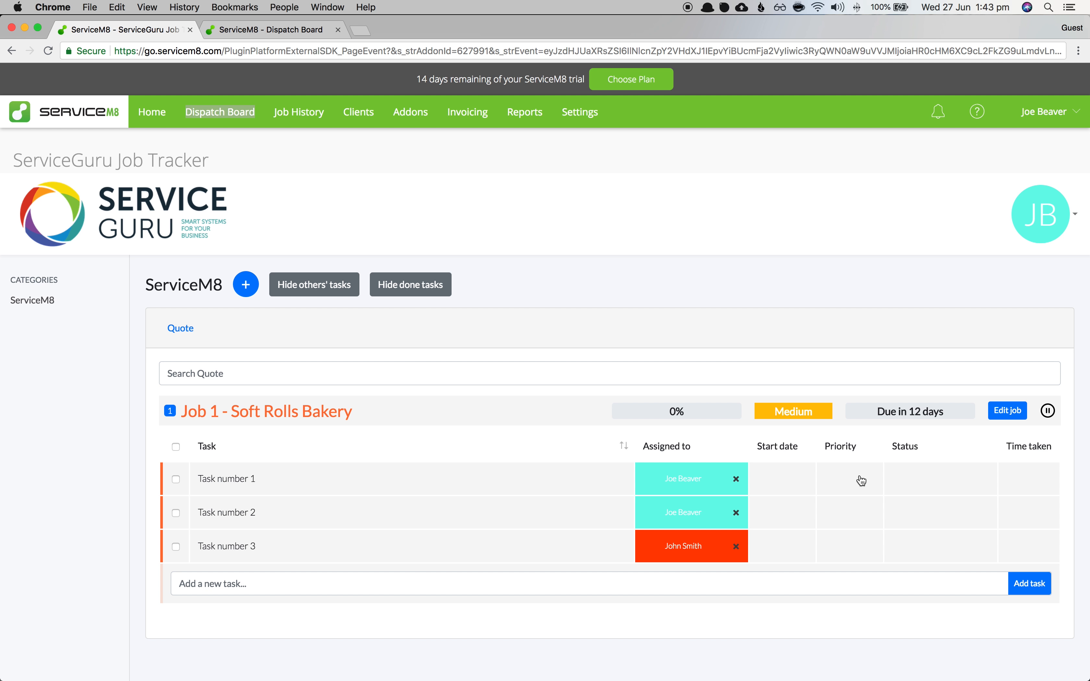
click(917, 483)
click(833, 478)
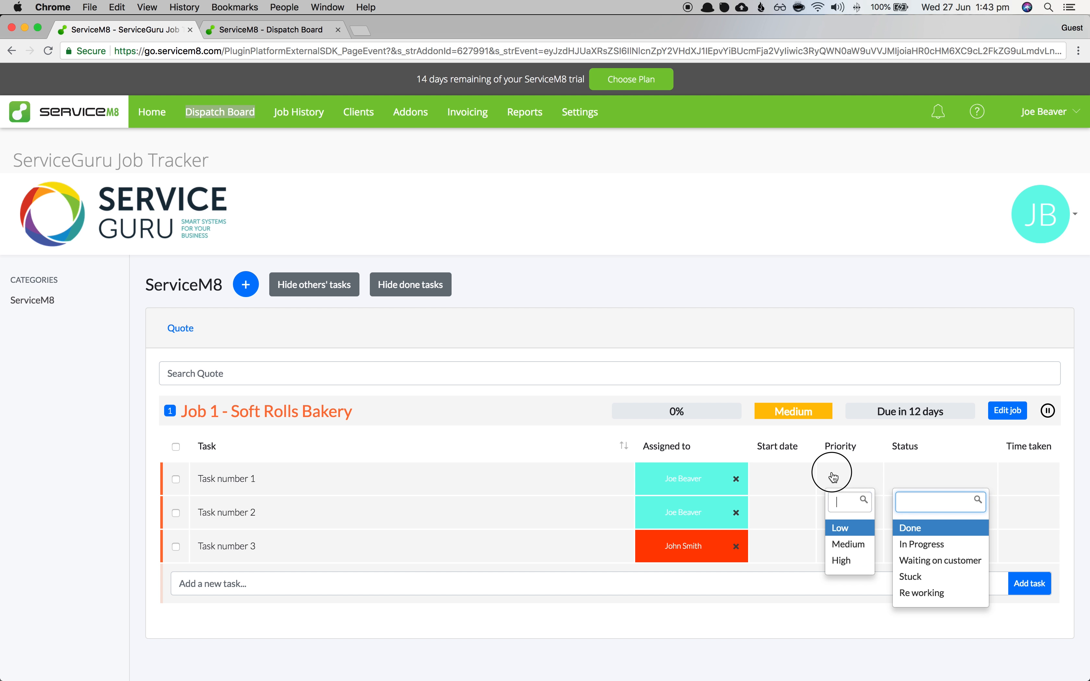
click(846, 550)
click(843, 516)
click(845, 575)
click(846, 561)
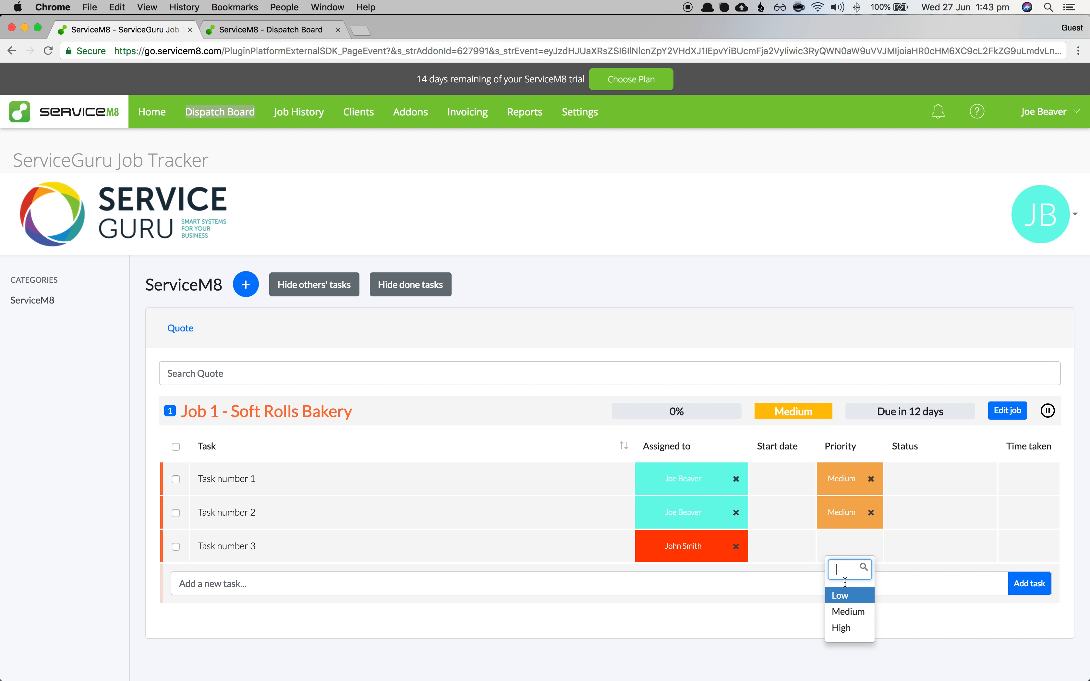
click(846, 611)
scroll(332, 553, down, 3)
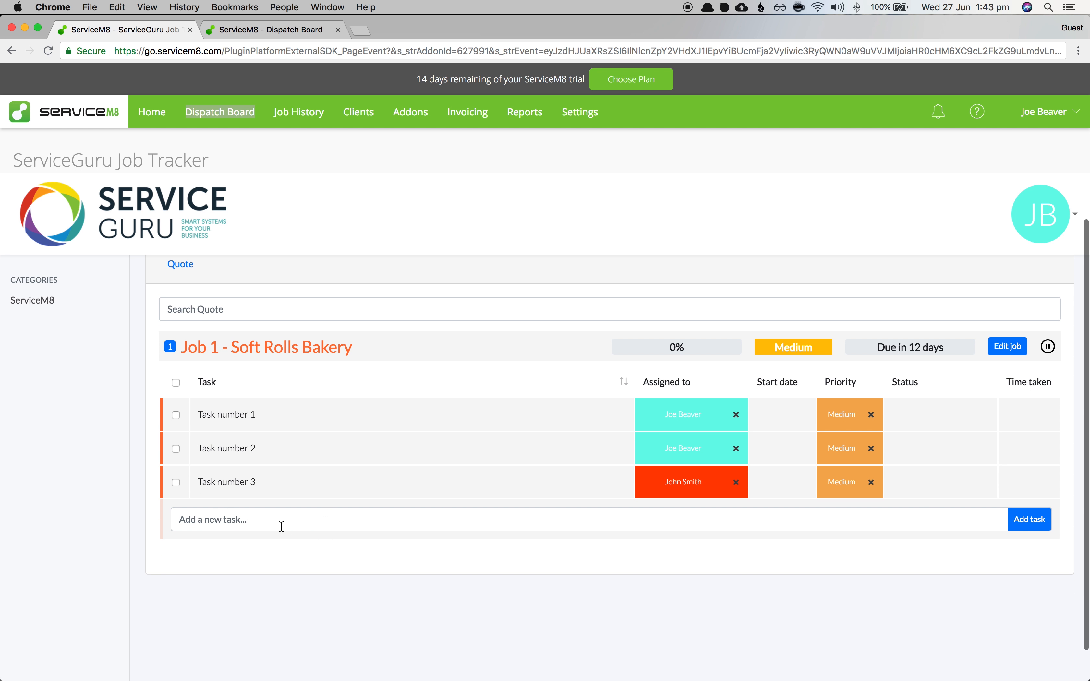
click(176, 415)
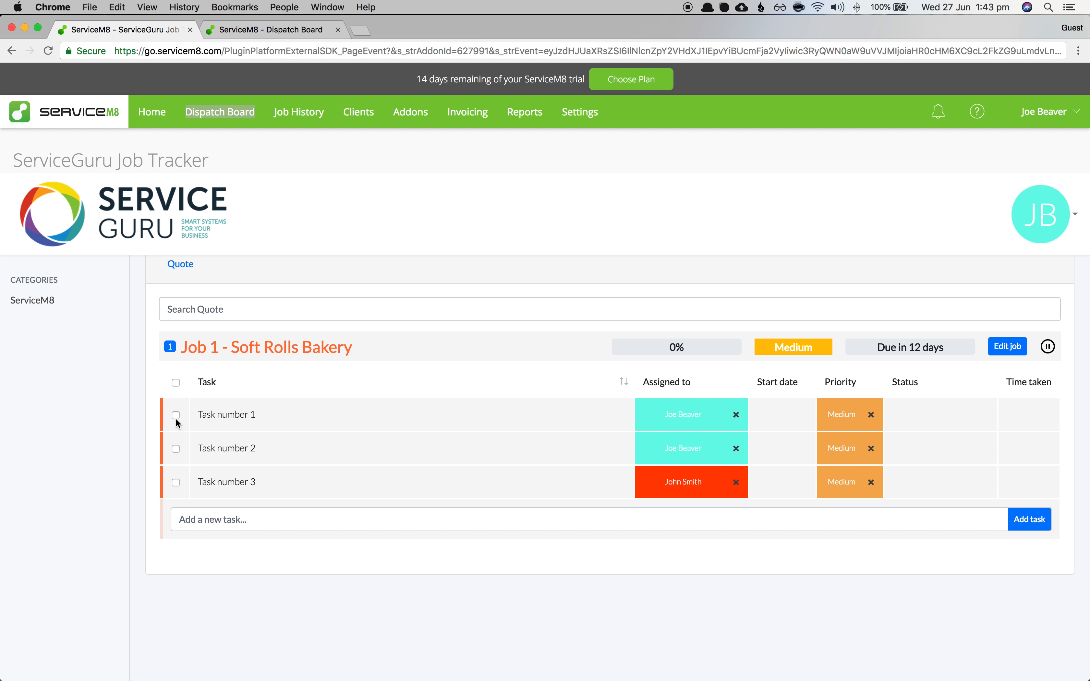
- With Task number 1 and 2 checked, choose the 'Change checked tasks' status to...' bulk action
click(176, 450)
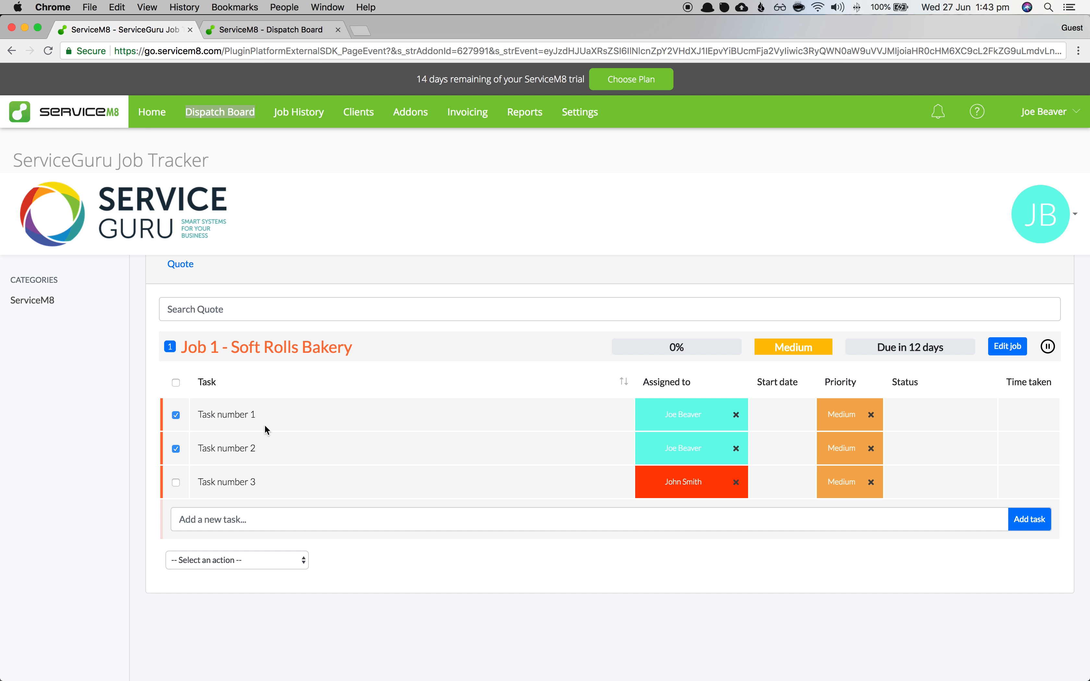
click(175, 563)
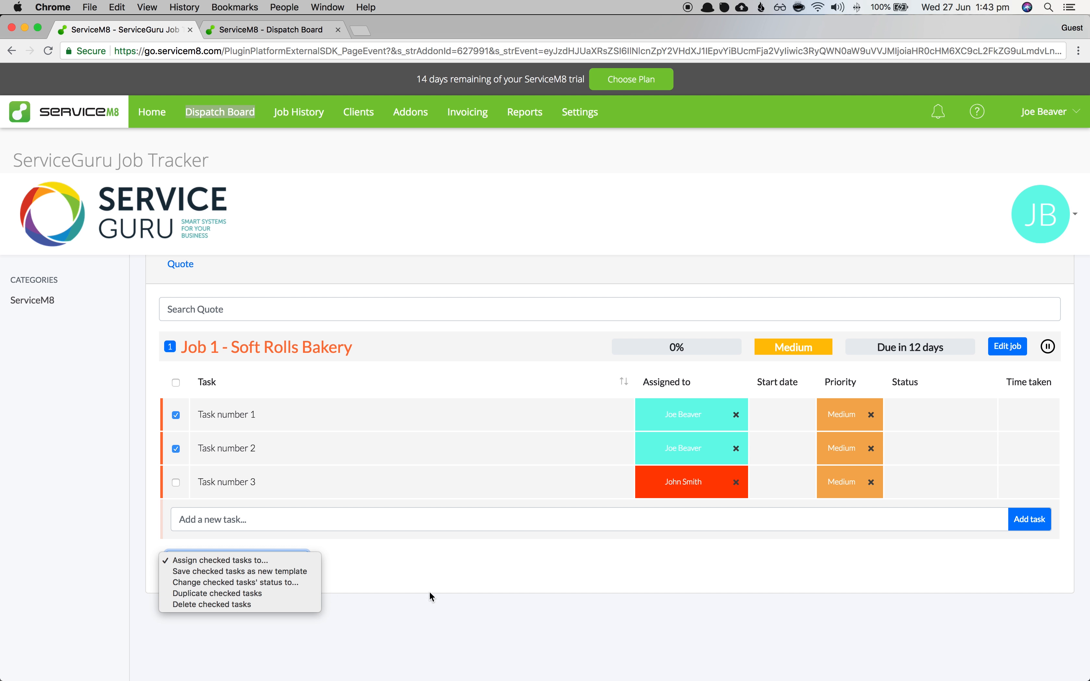
click(235, 562)
click(351, 561)
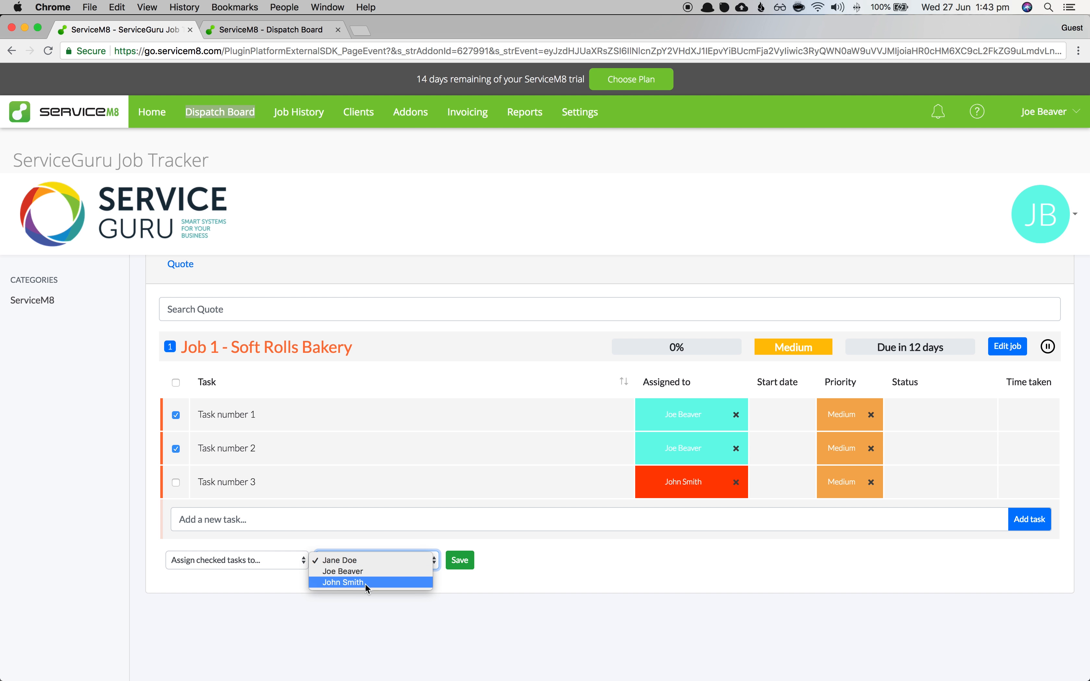
click(243, 563)
click(243, 563)
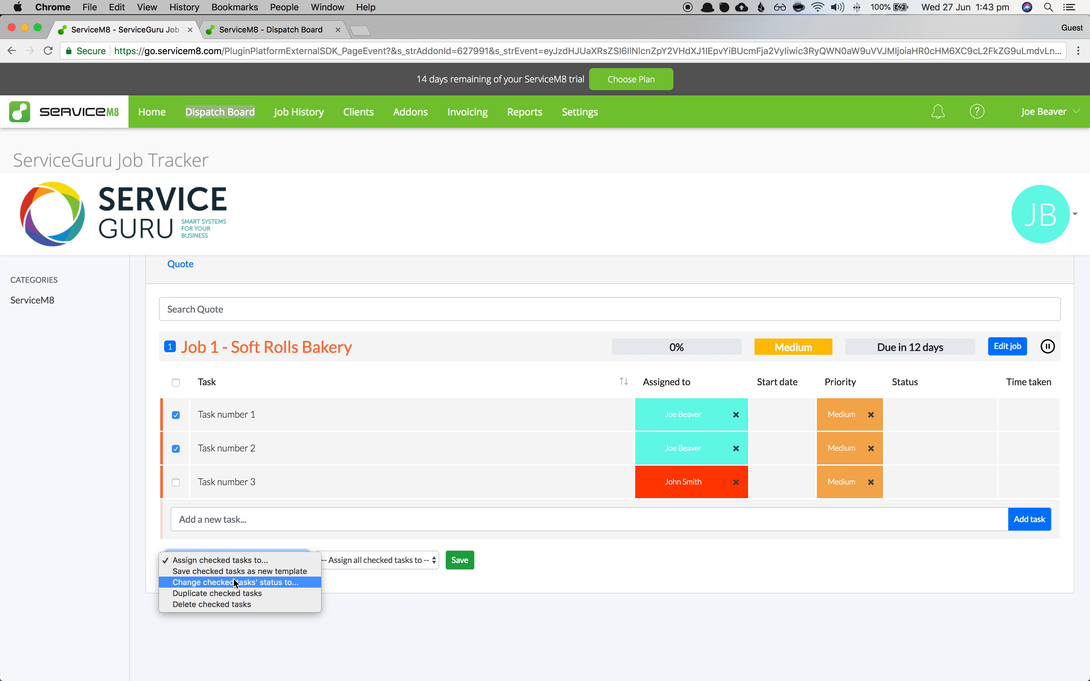
click(250, 586)
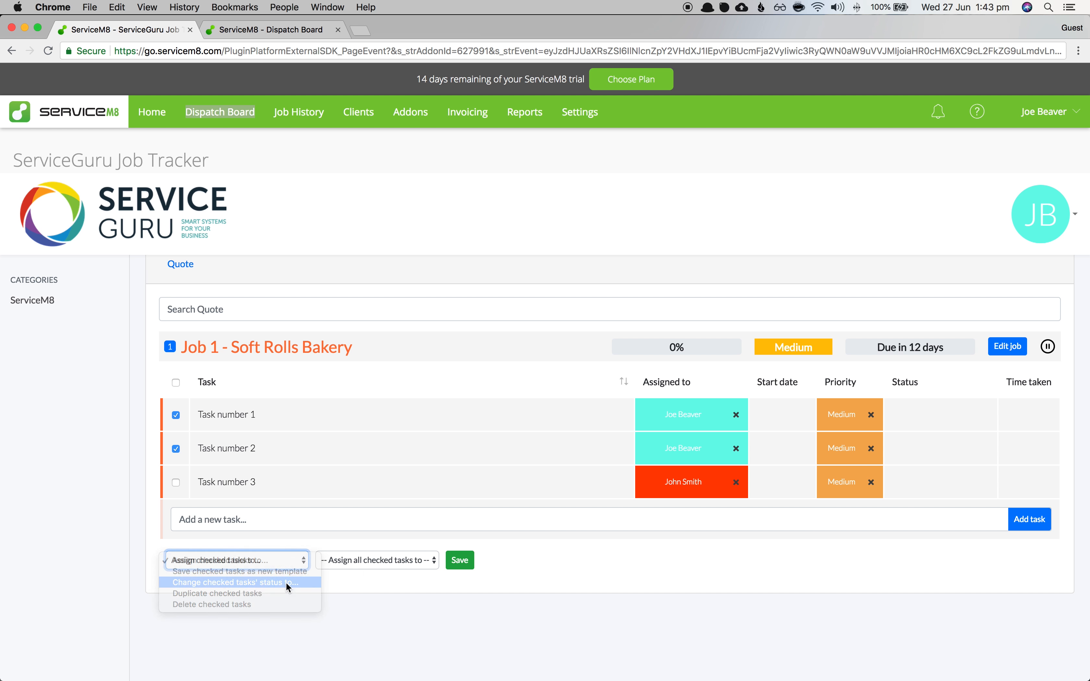
click(351, 560)
click(238, 560)
click(238, 560)
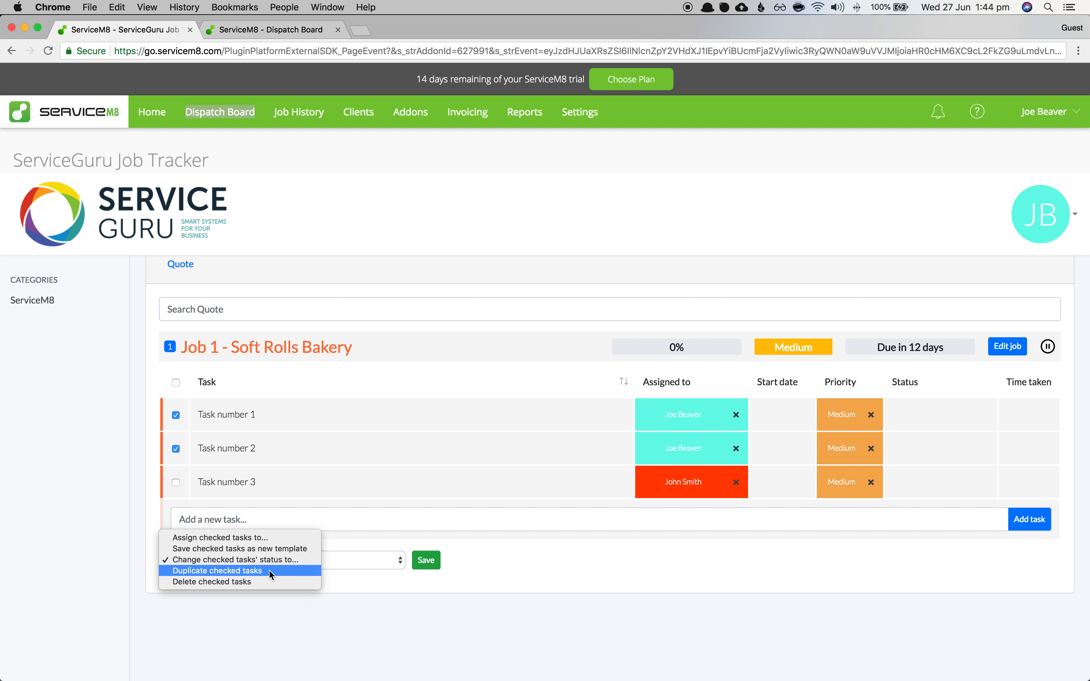
click(363, 594)
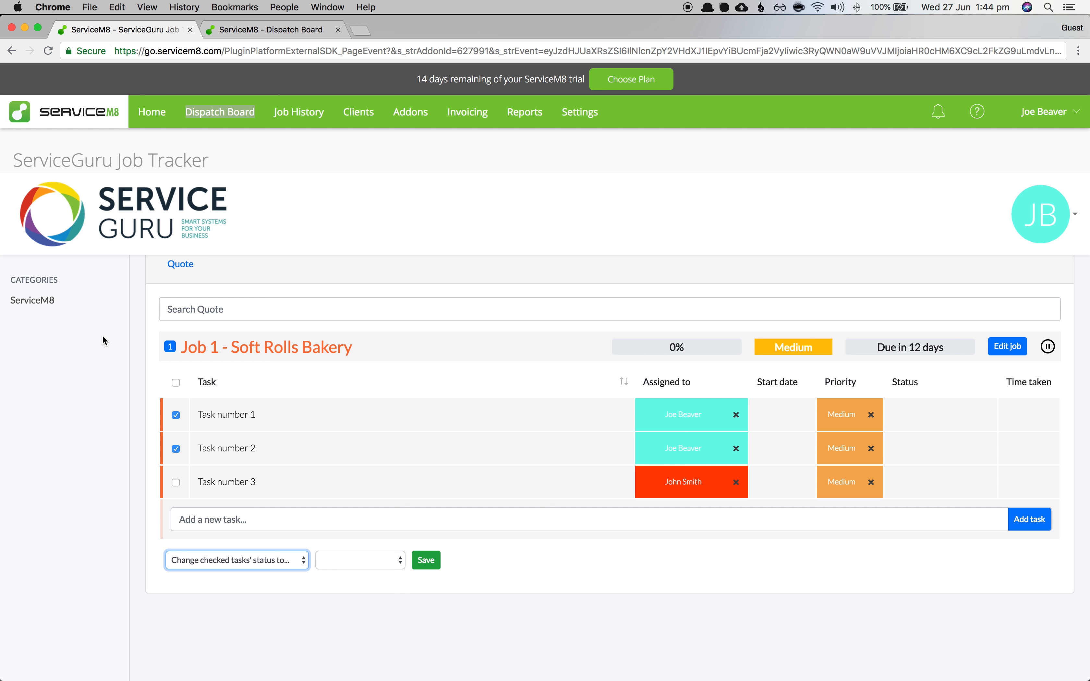
scroll(337, 426, up, 2)
- Open Task number 1's details and try its hours and minutes time-taken fields
click(262, 479)
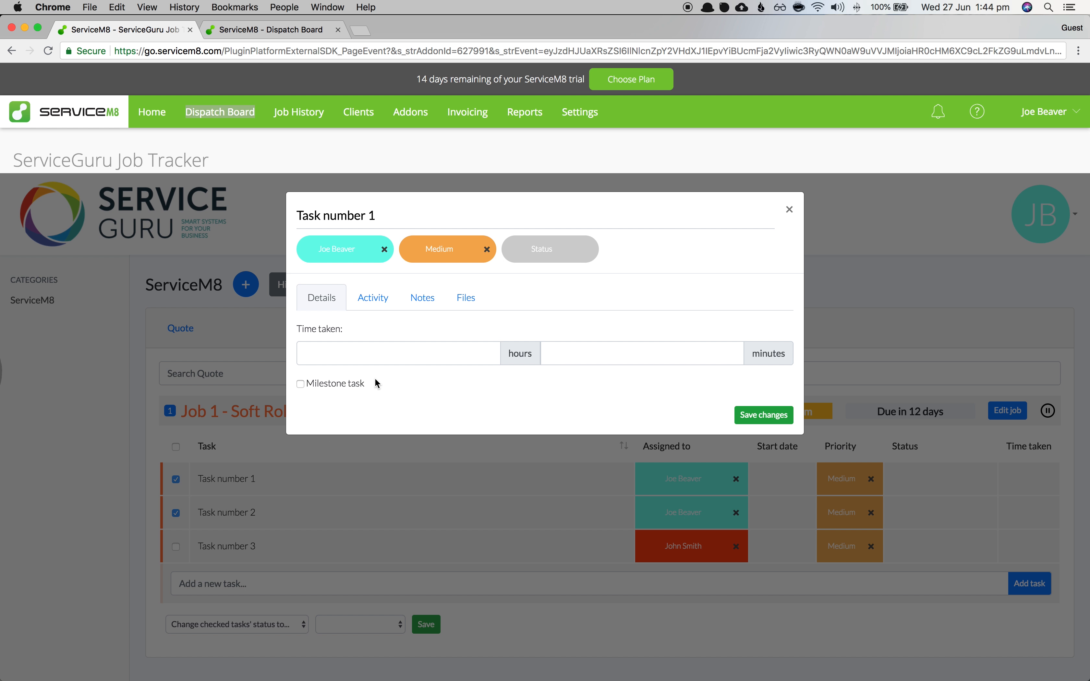
click(432, 354)
key(Tab)
click(441, 354)
click(554, 359)
click(428, 354)
- Review Task number 1's assignment and priority activity, notes and files, then close it
click(351, 307)
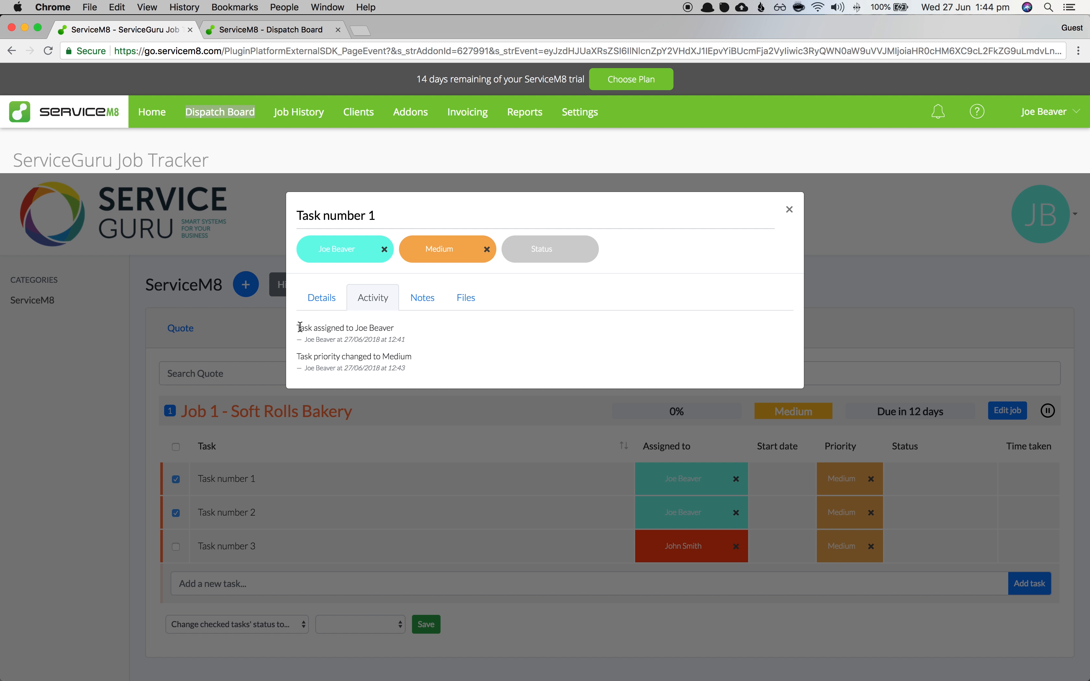
drag(301, 328, 396, 328)
drag(307, 357, 395, 358)
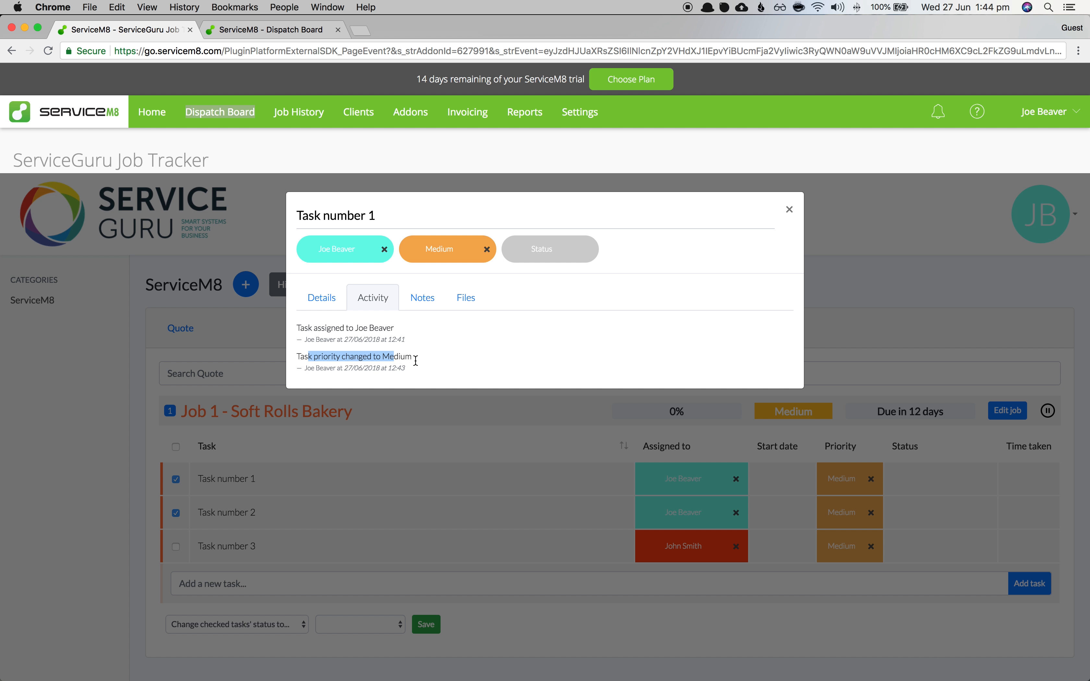
drag(313, 342, 316, 342)
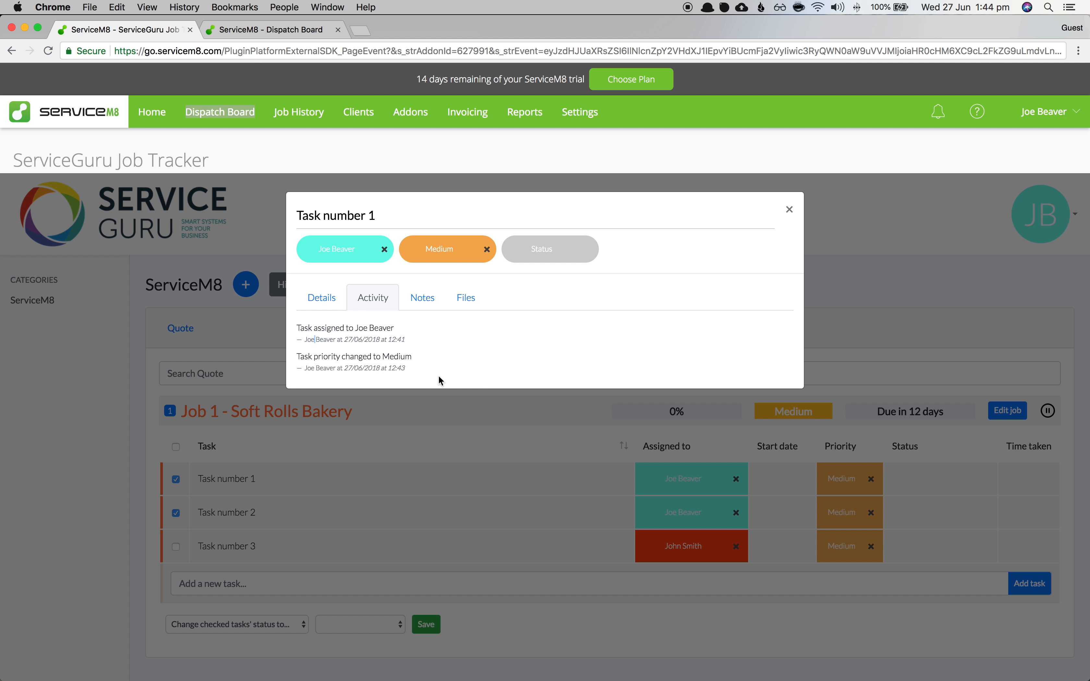
click(414, 302)
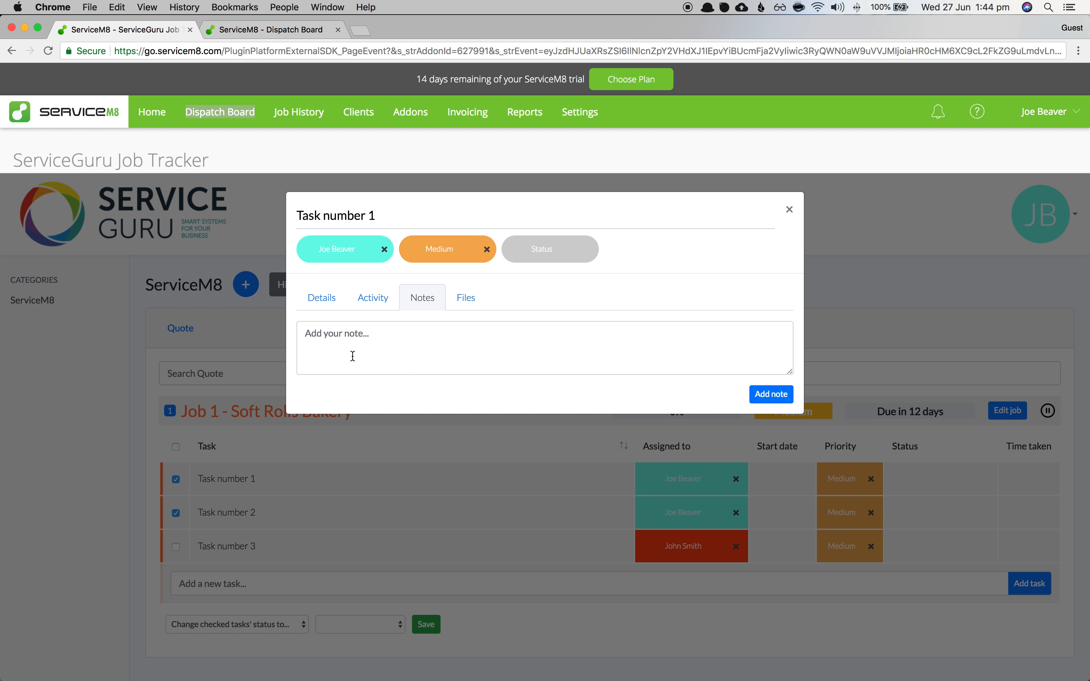
click(460, 300)
click(407, 298)
click(789, 210)
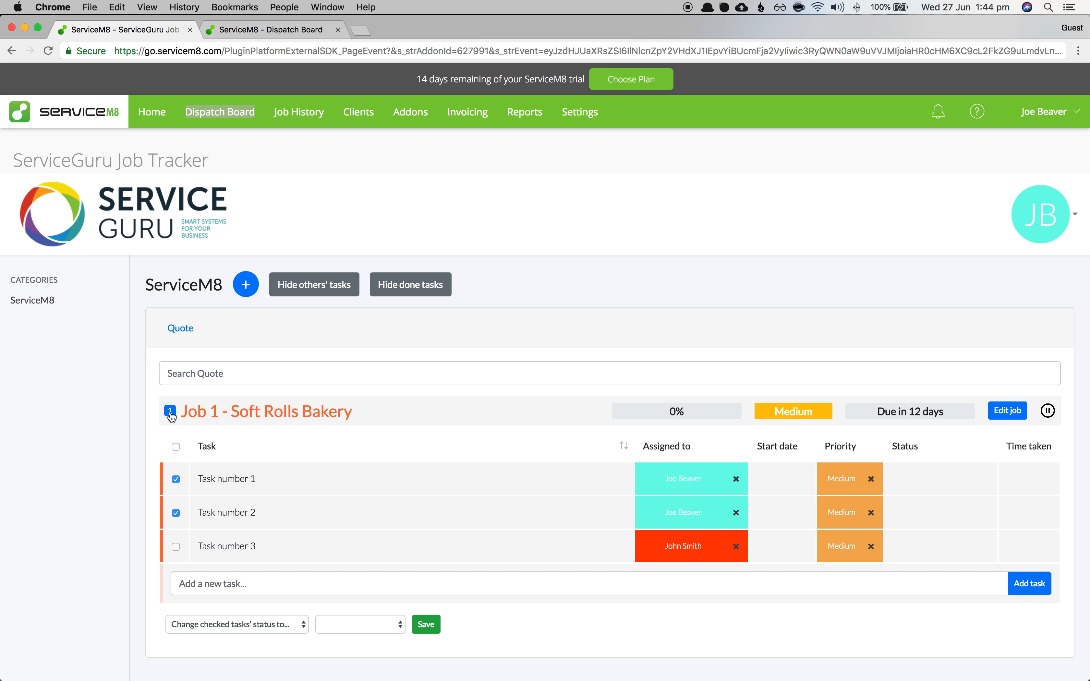
- Add the note 'Task note' to Task number 2
click(251, 514)
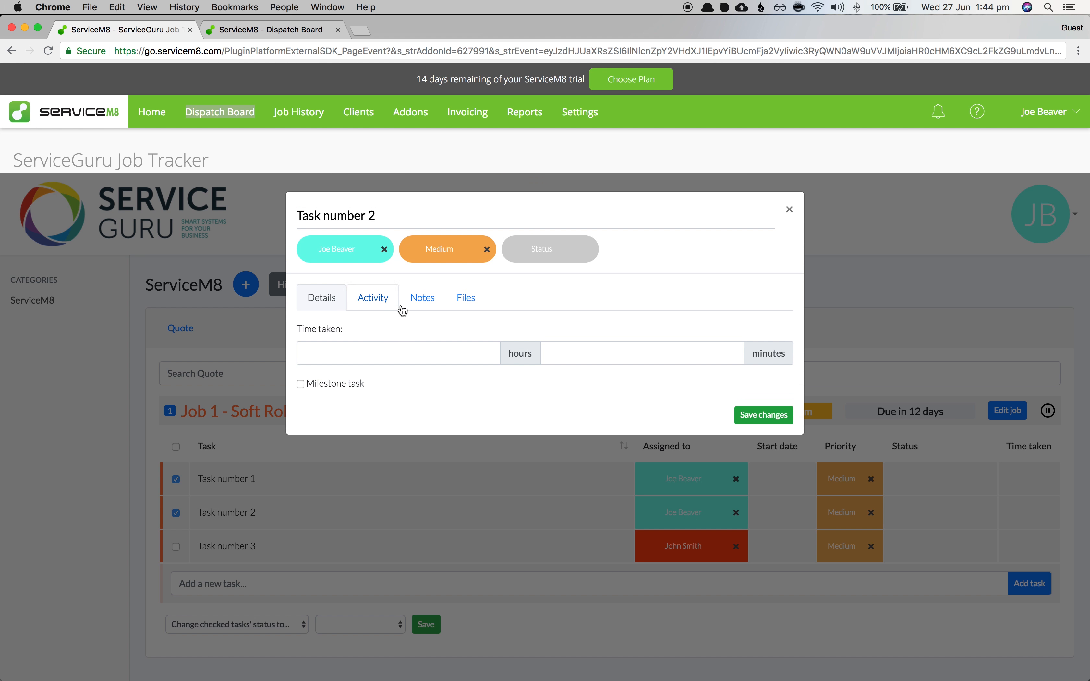
click(408, 303)
click(383, 347)
text(Task note)
click(760, 399)
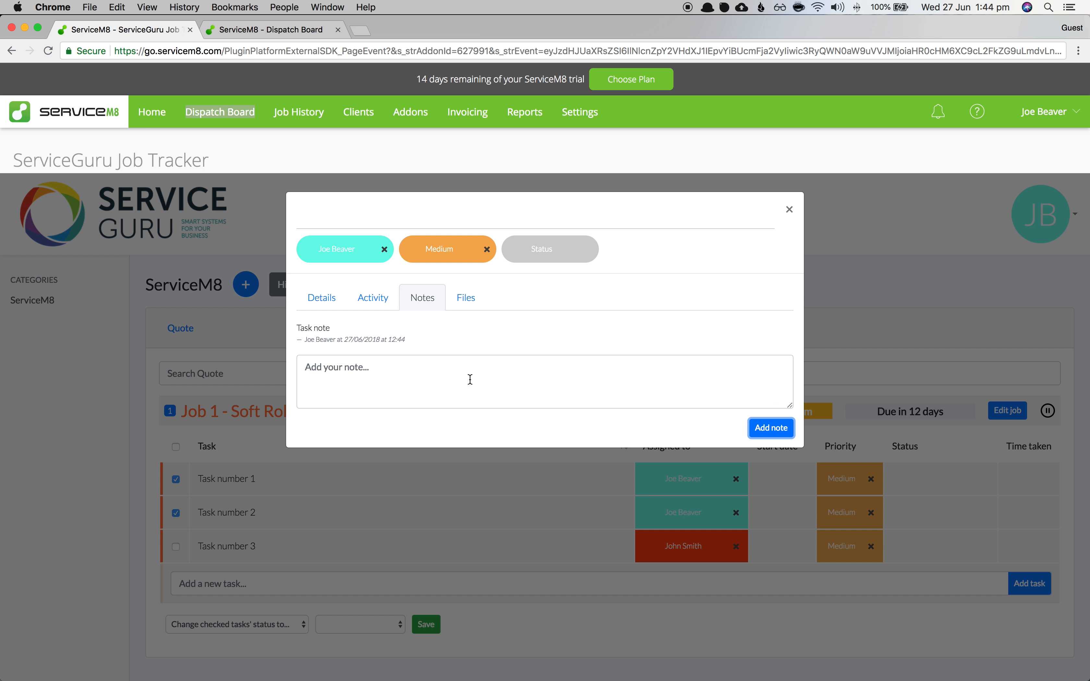
click(789, 209)
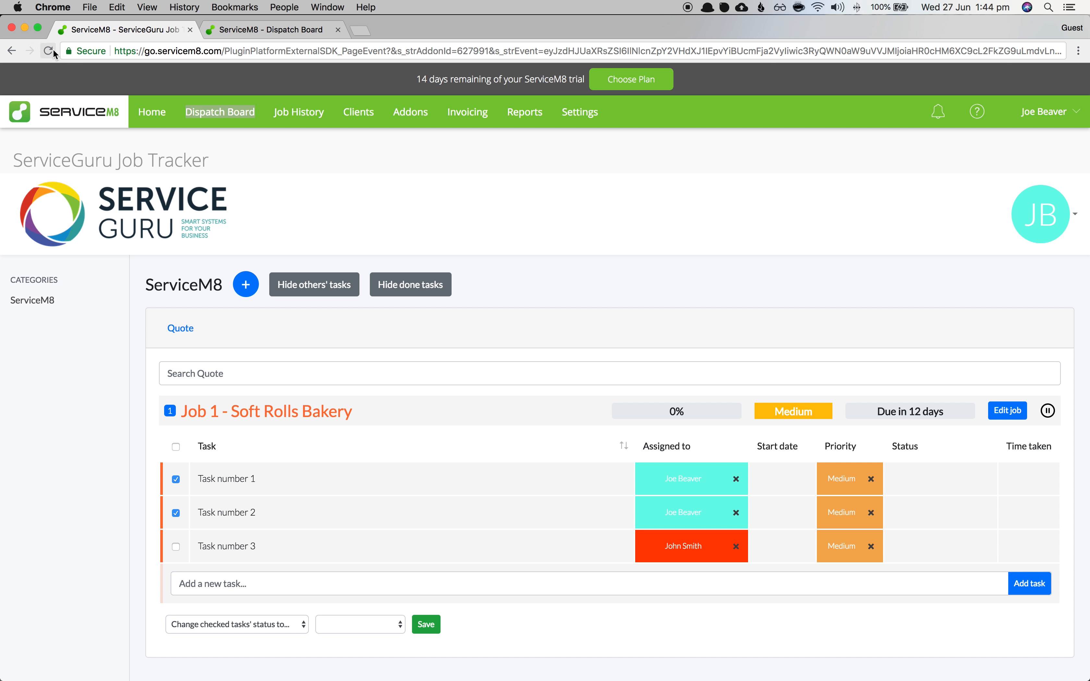
- Reload the page, reopen Task number 2 and mark its note as read
click(54, 51)
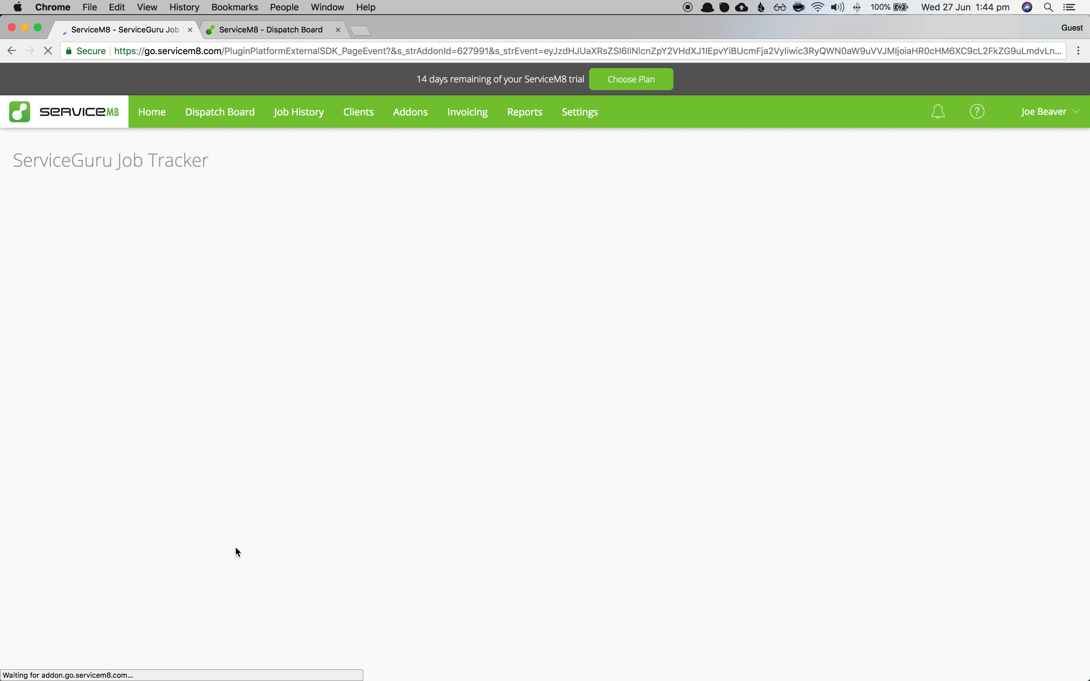
click(272, 416)
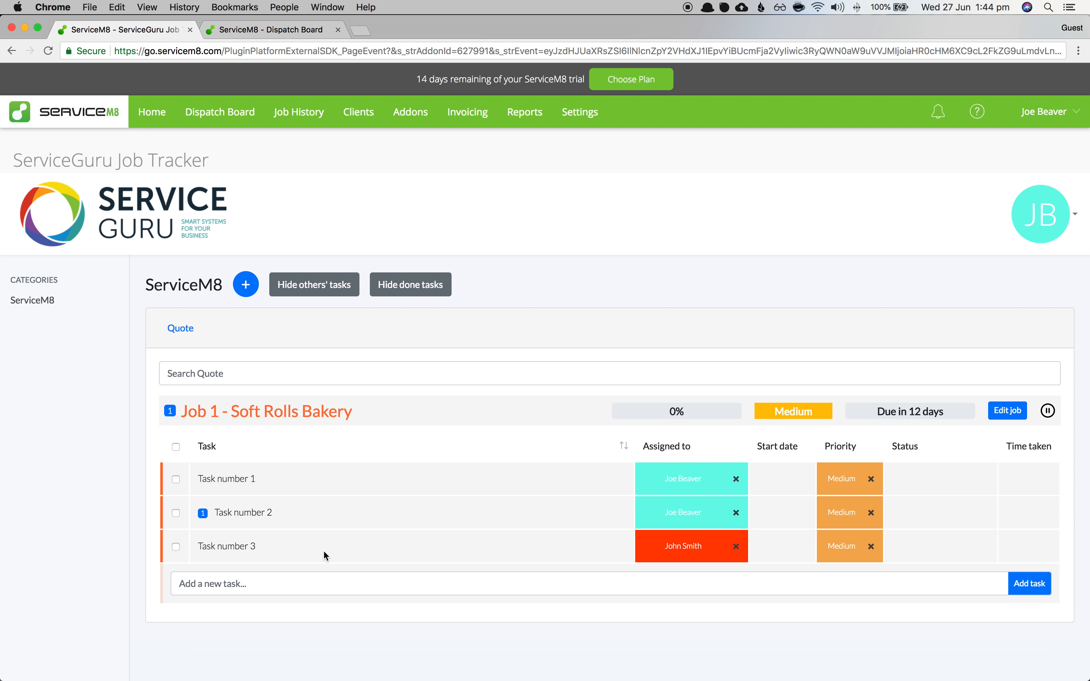
click(260, 513)
click(395, 302)
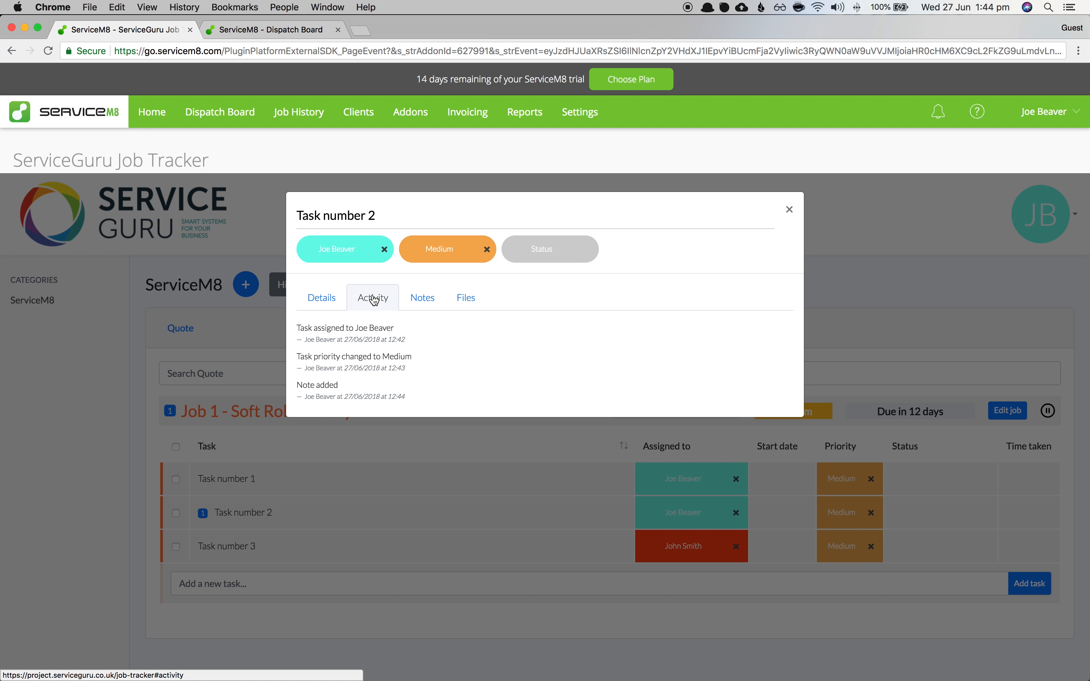
click(423, 298)
click(778, 335)
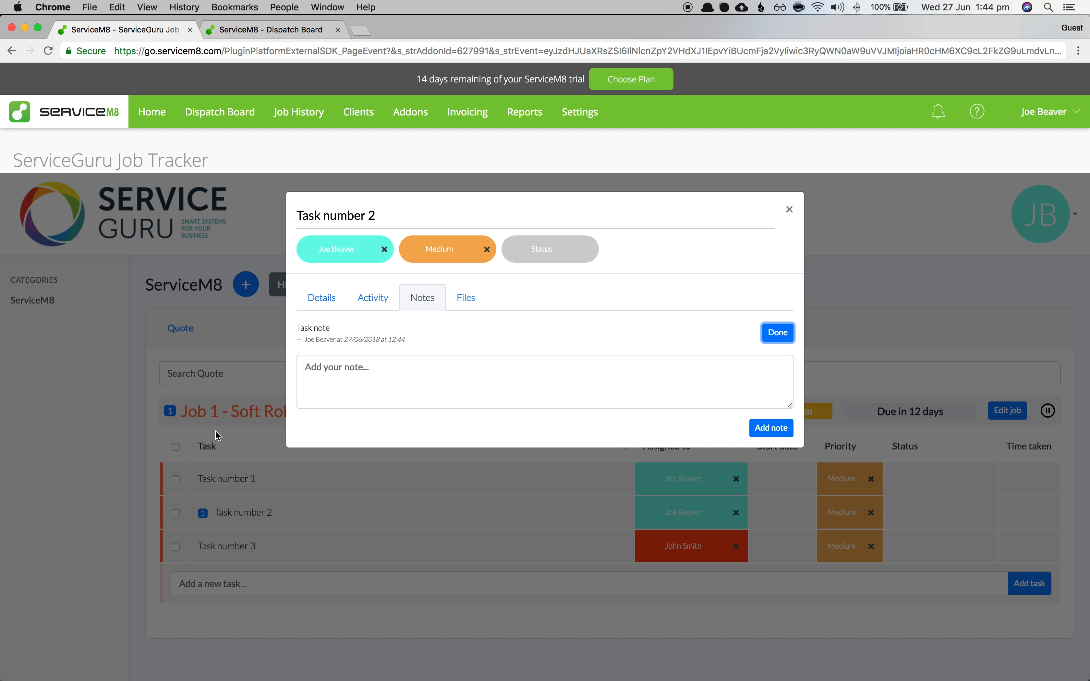
click(772, 433)
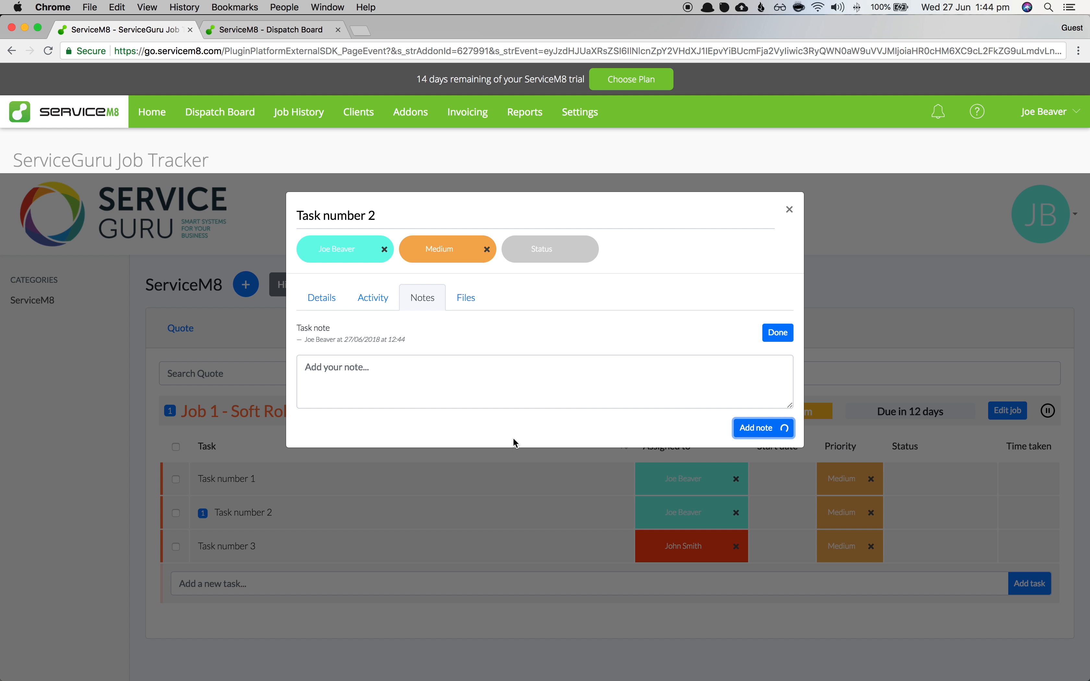
click(788, 210)
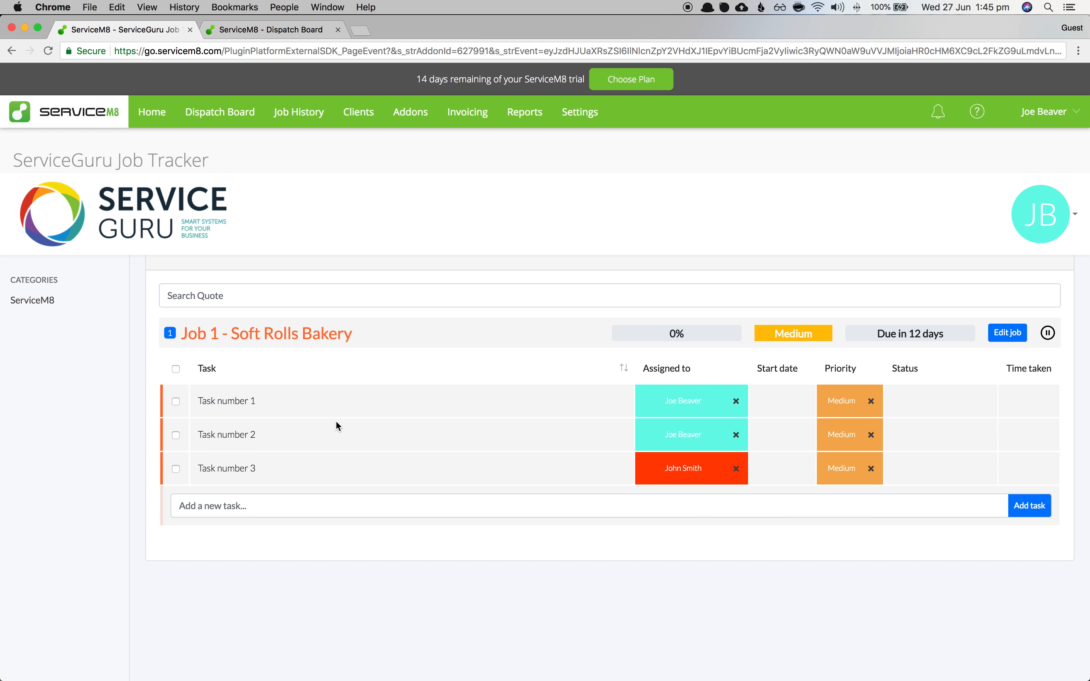
- Select Job 1 and collapse then re-expand its task table
click(169, 334)
click(214, 334)
click(214, 334)
scroll(377, 519, up, 3)
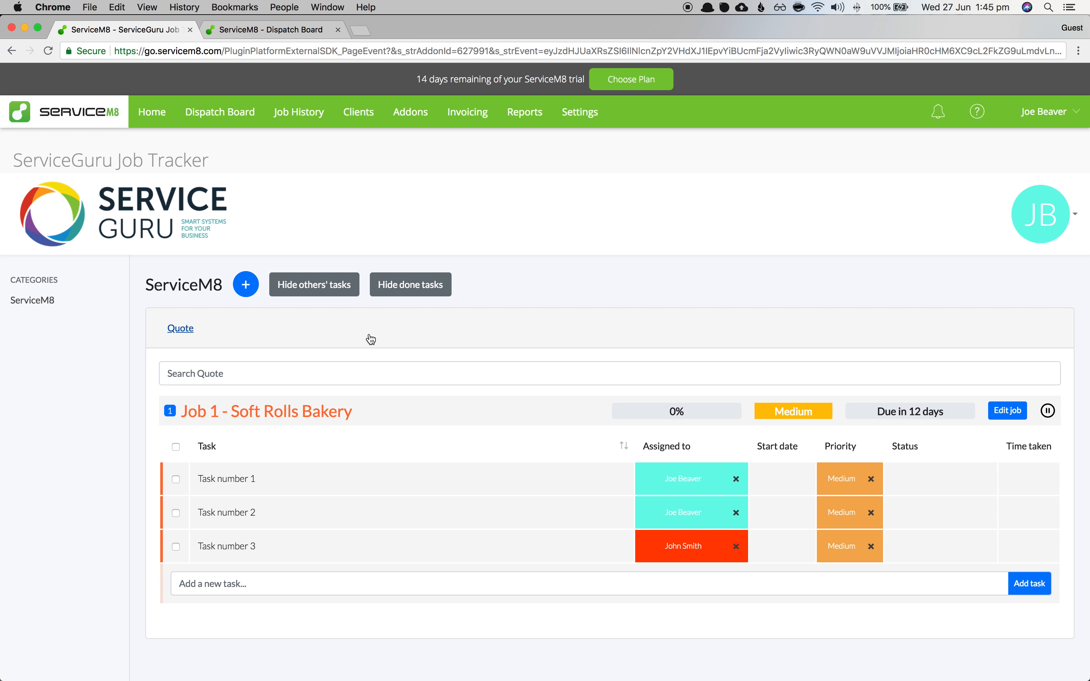
- Toggle Hide others' tasks on and off, then set Task number 2's status to Done
click(294, 288)
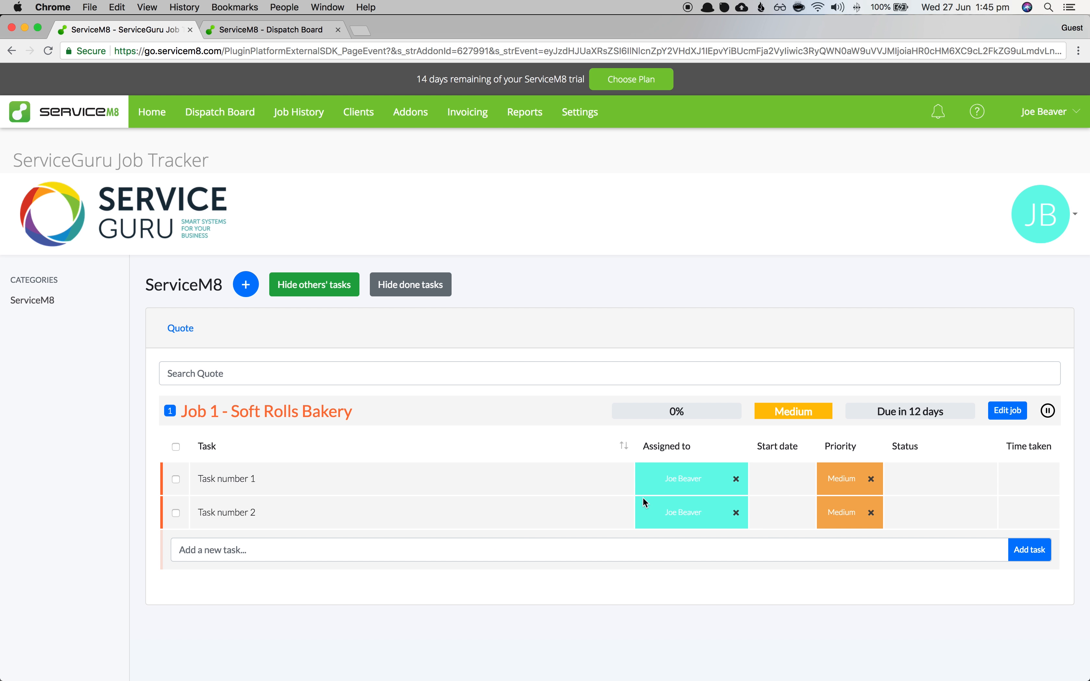
click(304, 294)
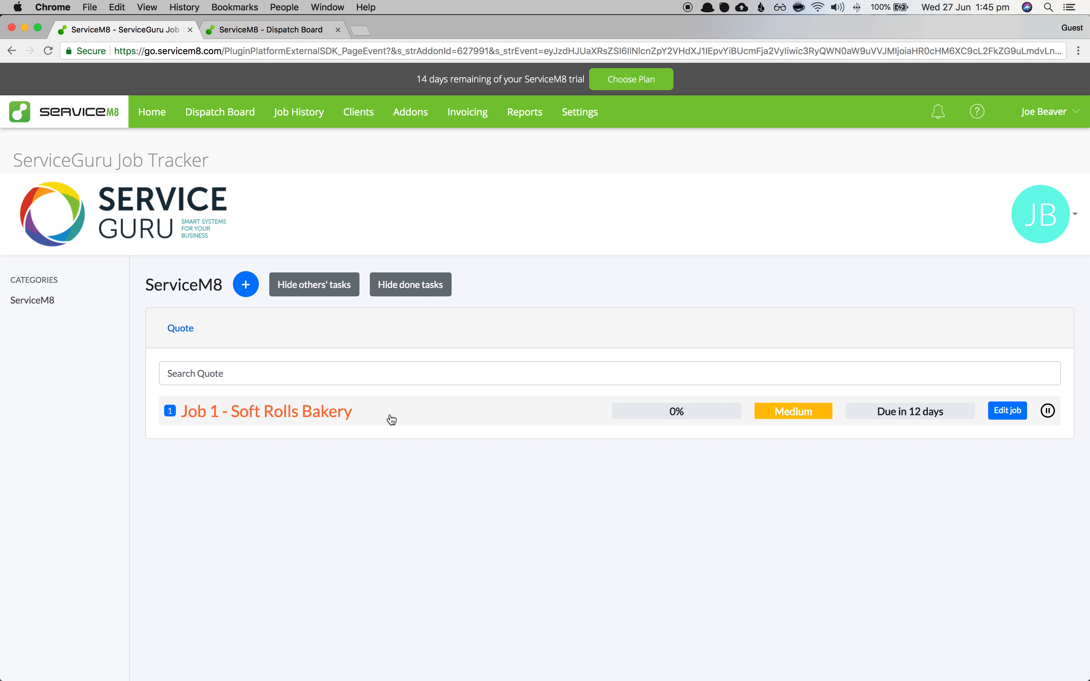
click(912, 516)
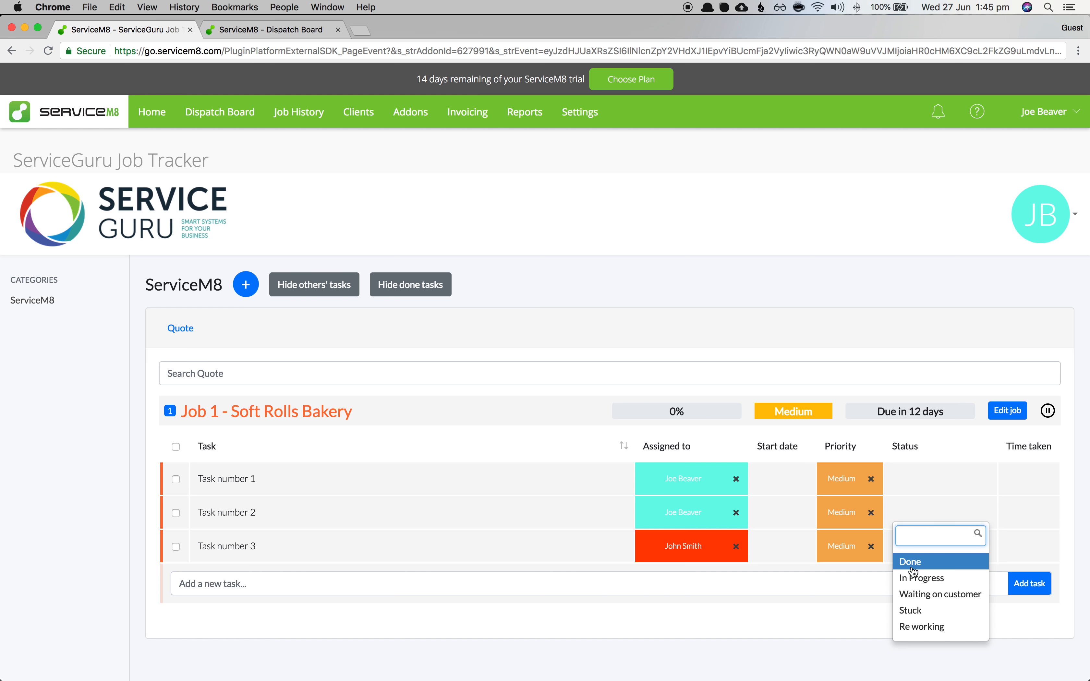
click(910, 564)
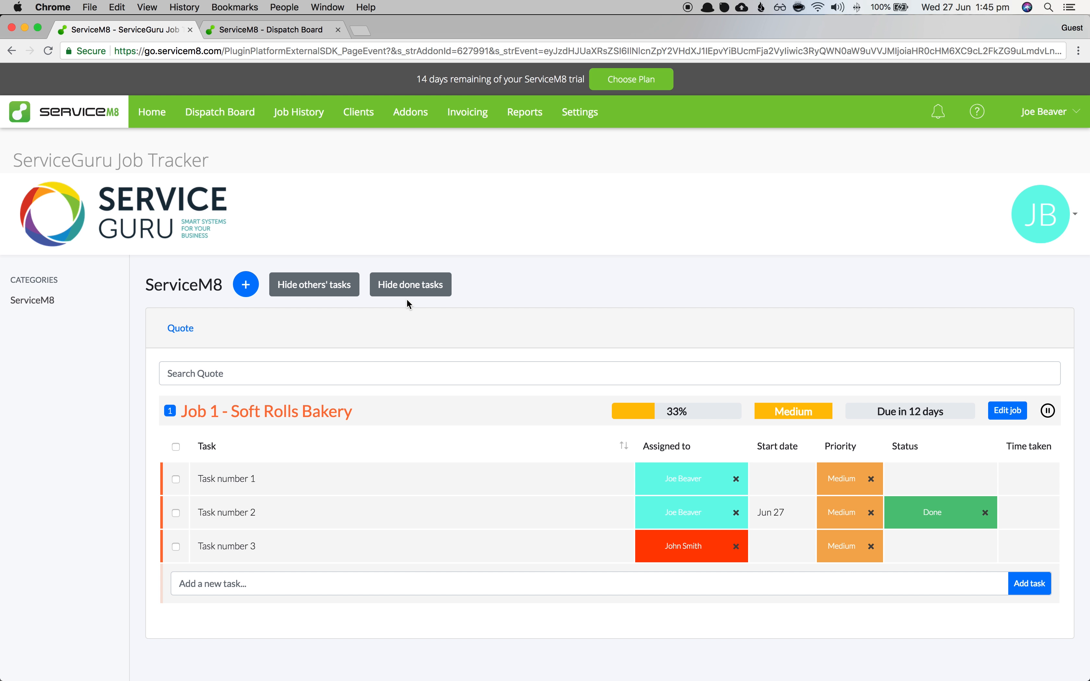
- Toggle Hide done tasks on and off, re-expanding Job 1 to see all its tasks
click(419, 295)
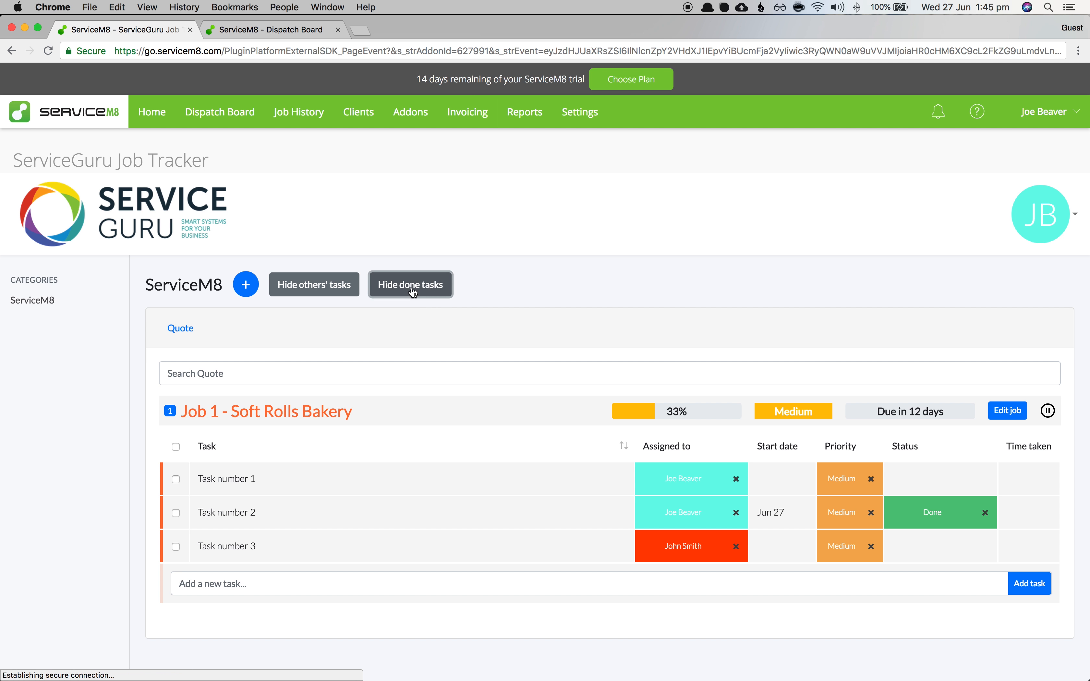
click(402, 406)
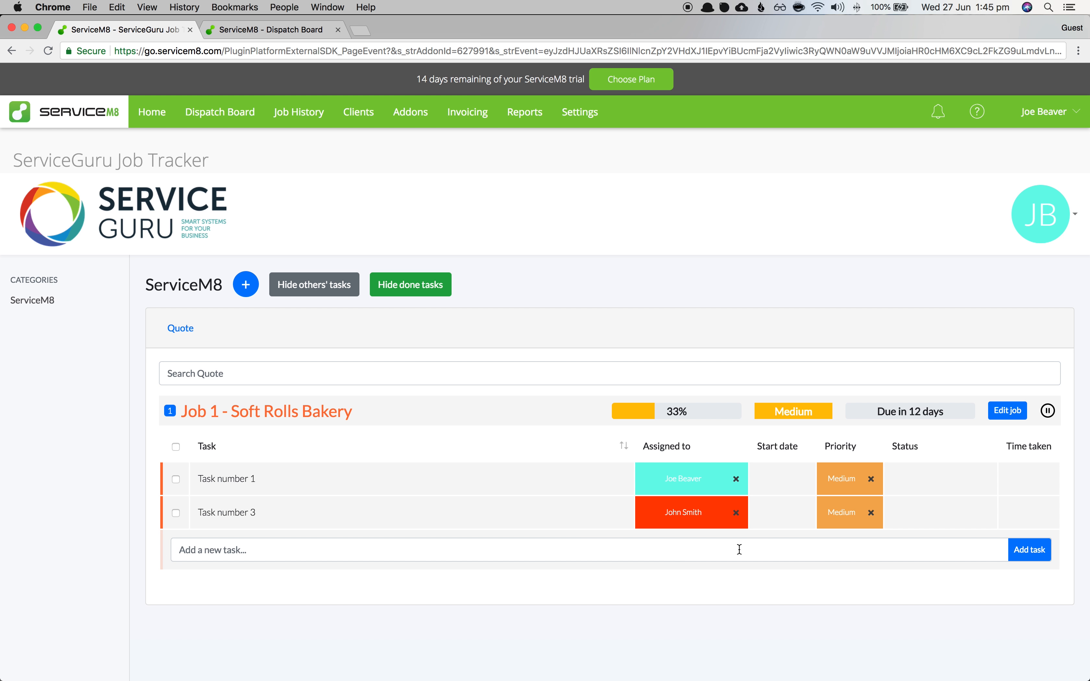
click(400, 291)
click(388, 428)
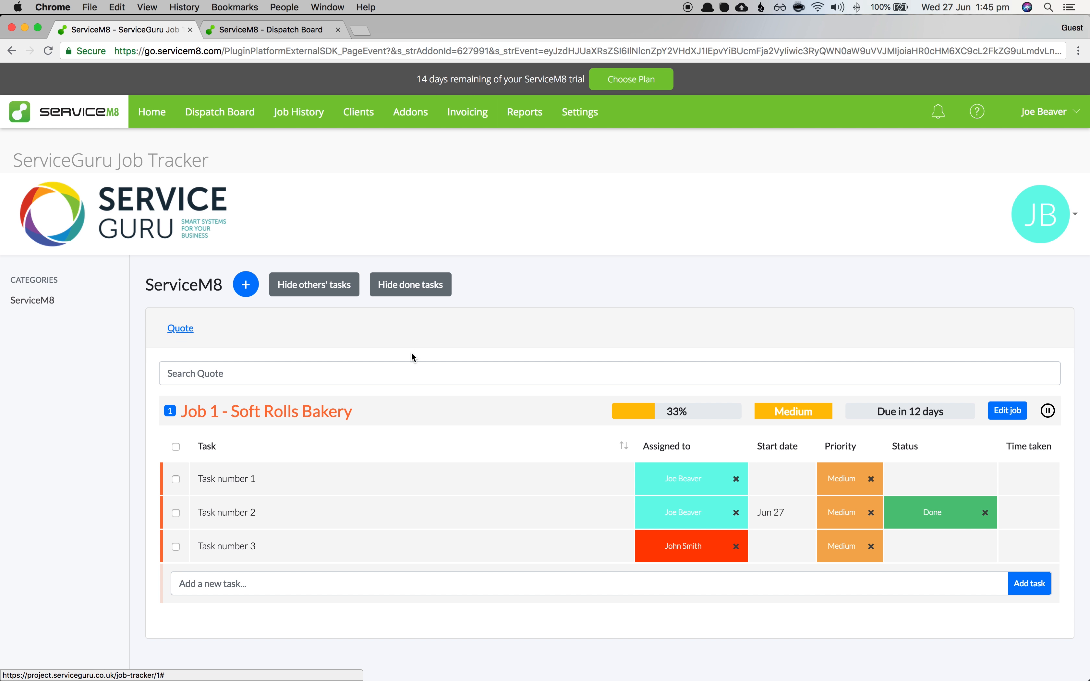
- From the Dispatch Board, create and save a new job for customer Soft Rolls Bakery
click(245, 119)
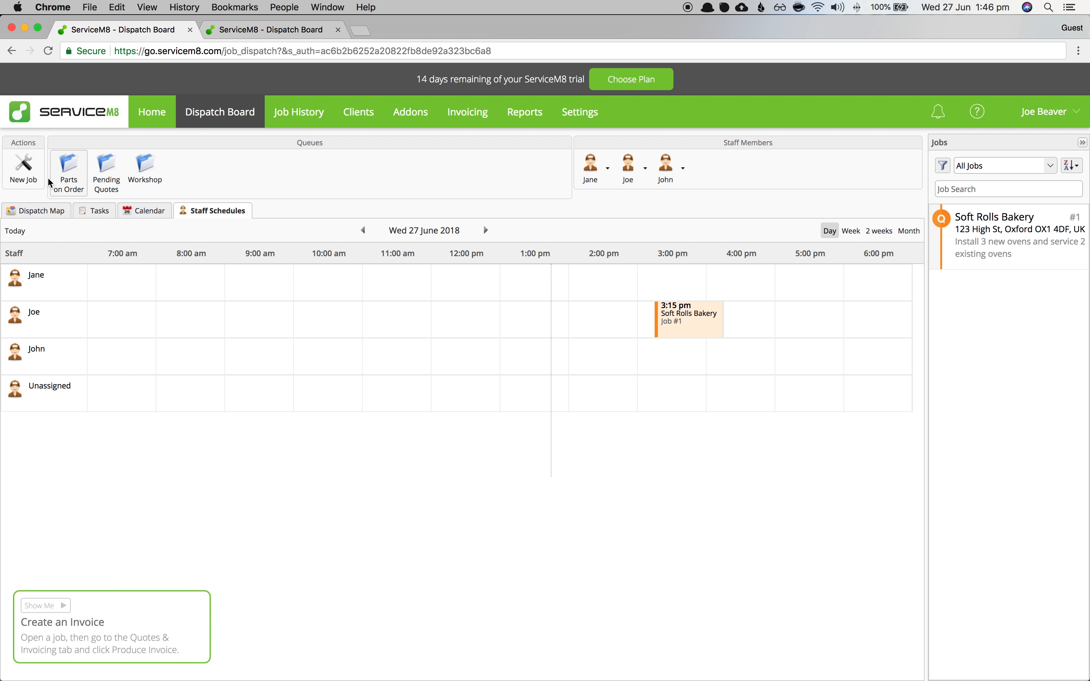
click(23, 170)
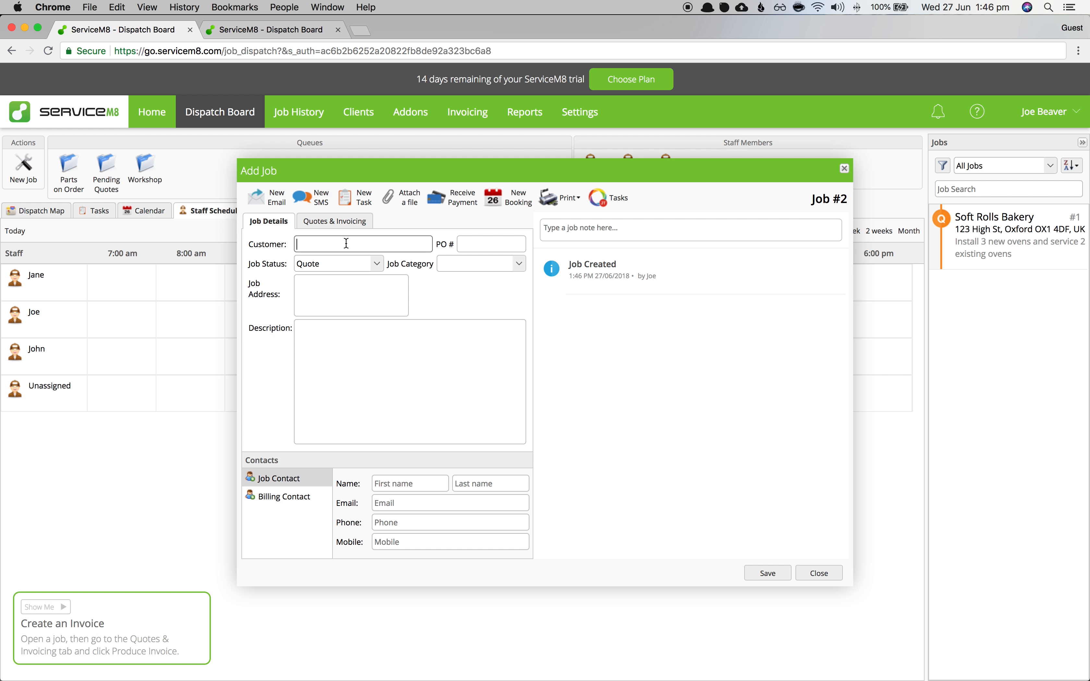
text(Soft)
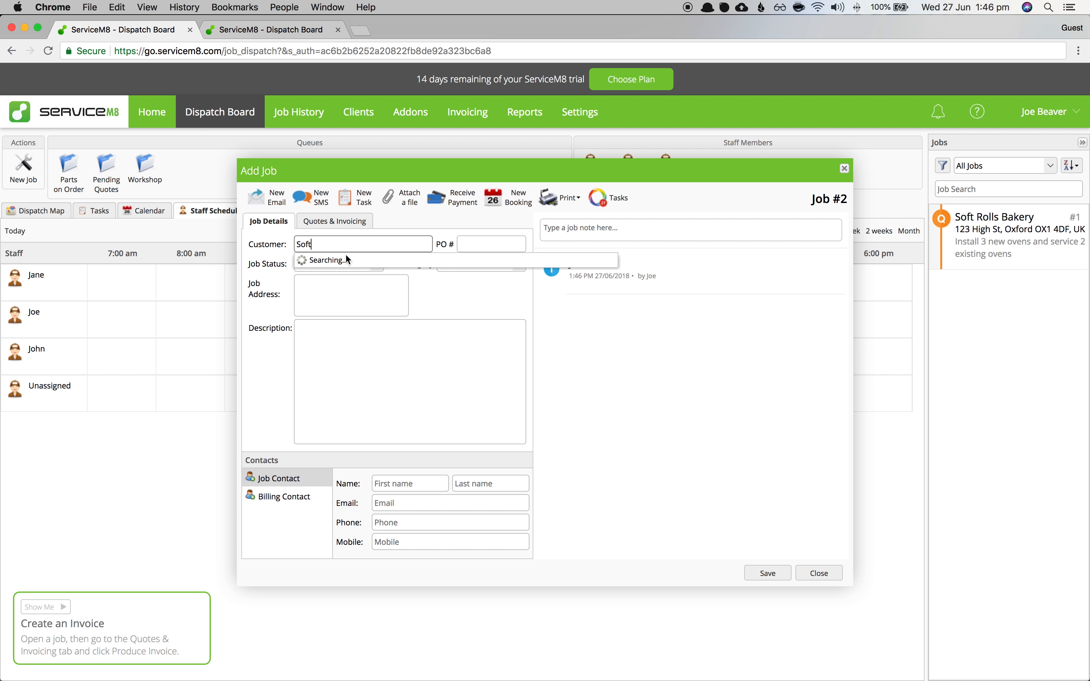
click(347, 292)
click(345, 362)
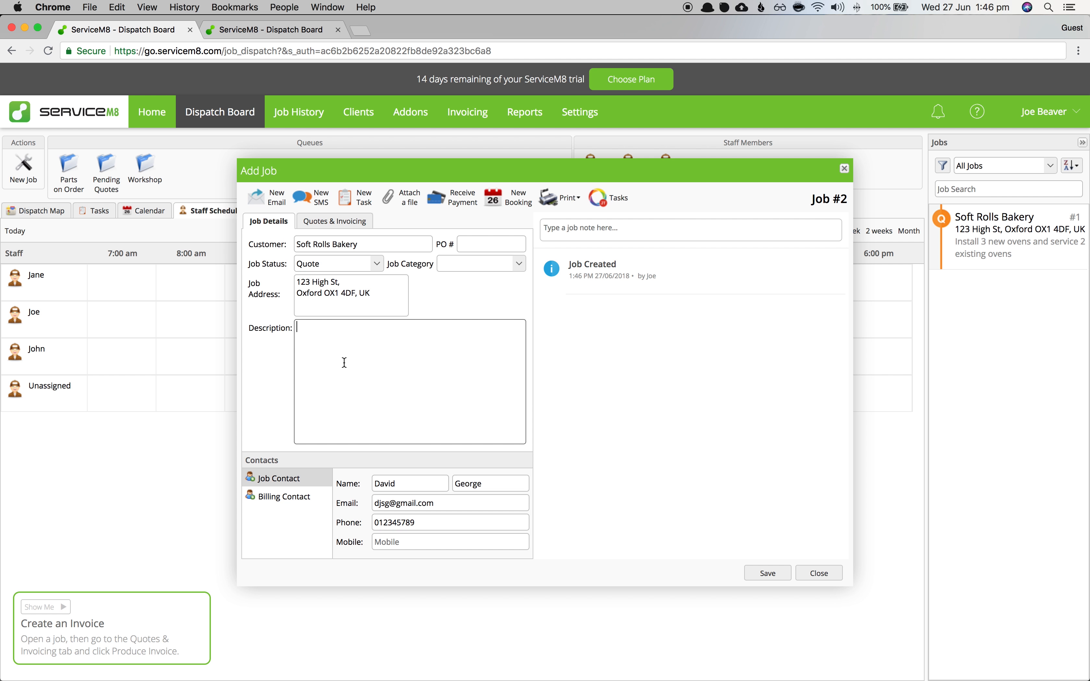
click(784, 576)
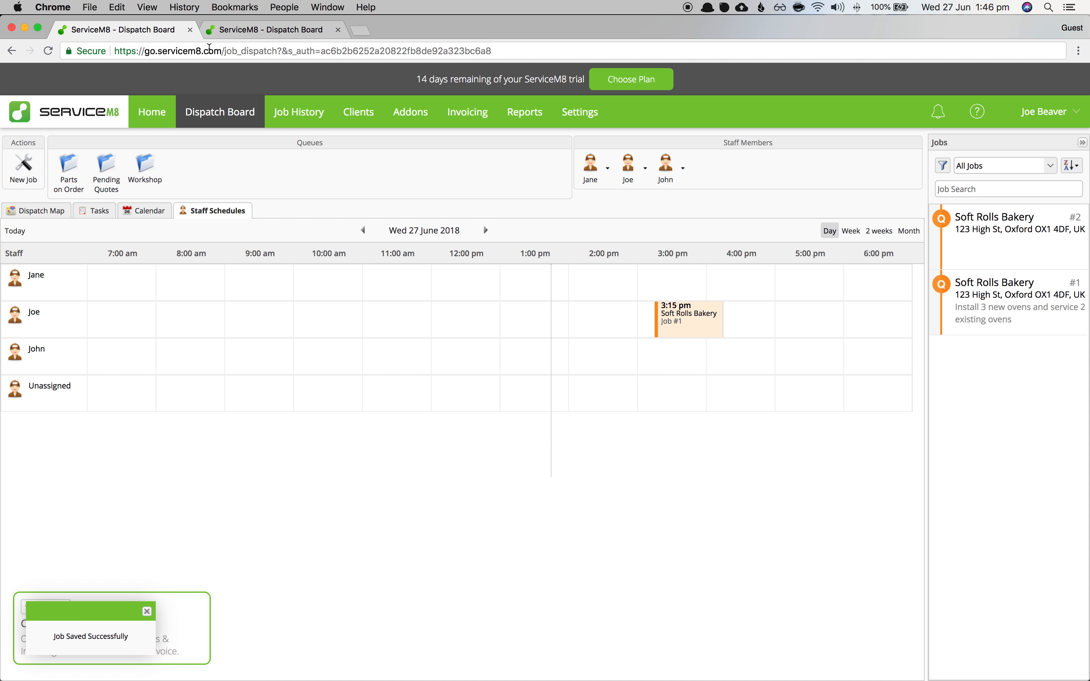
- Return to the ServiceGuru Job Tracker through the Addons page
click(311, 117)
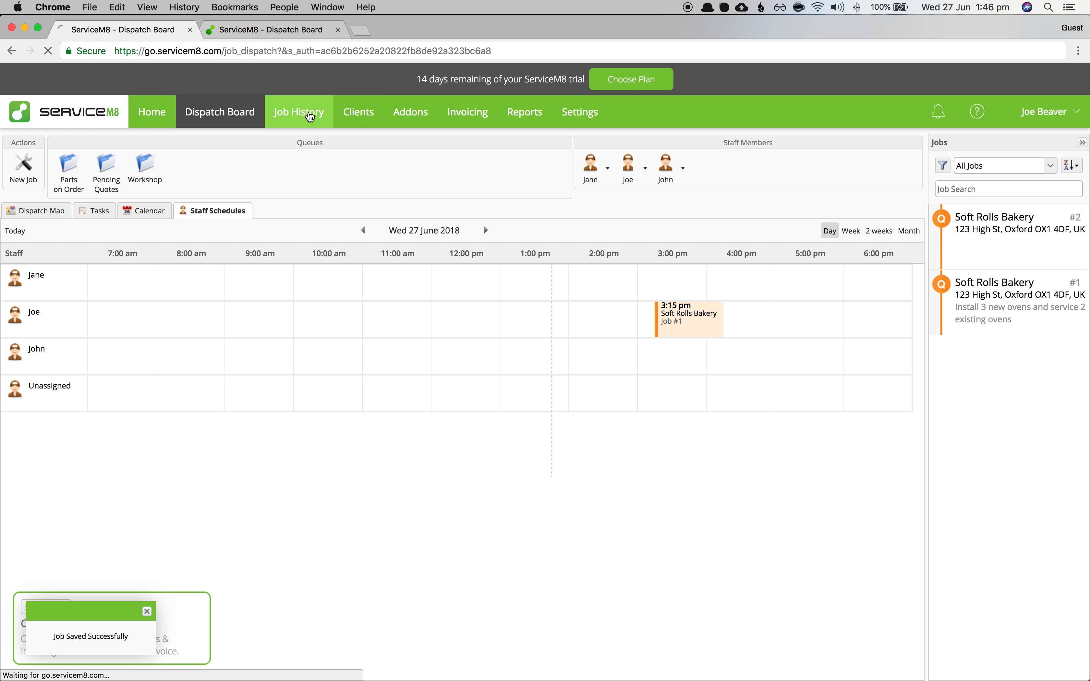
click(349, 120)
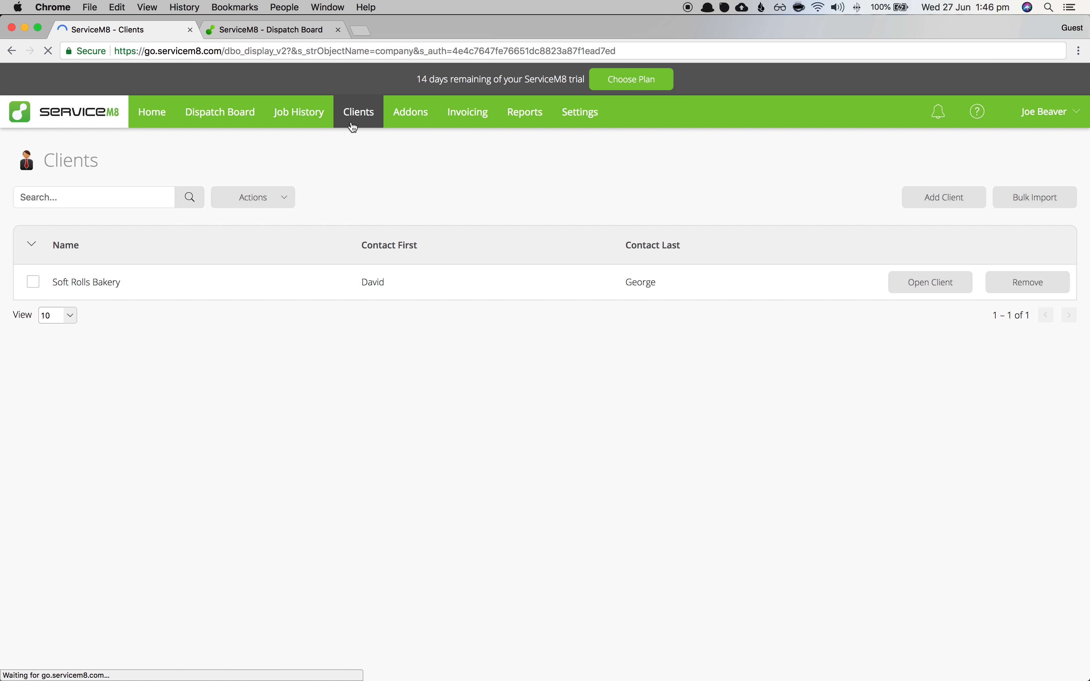
click(410, 113)
click(58, 243)
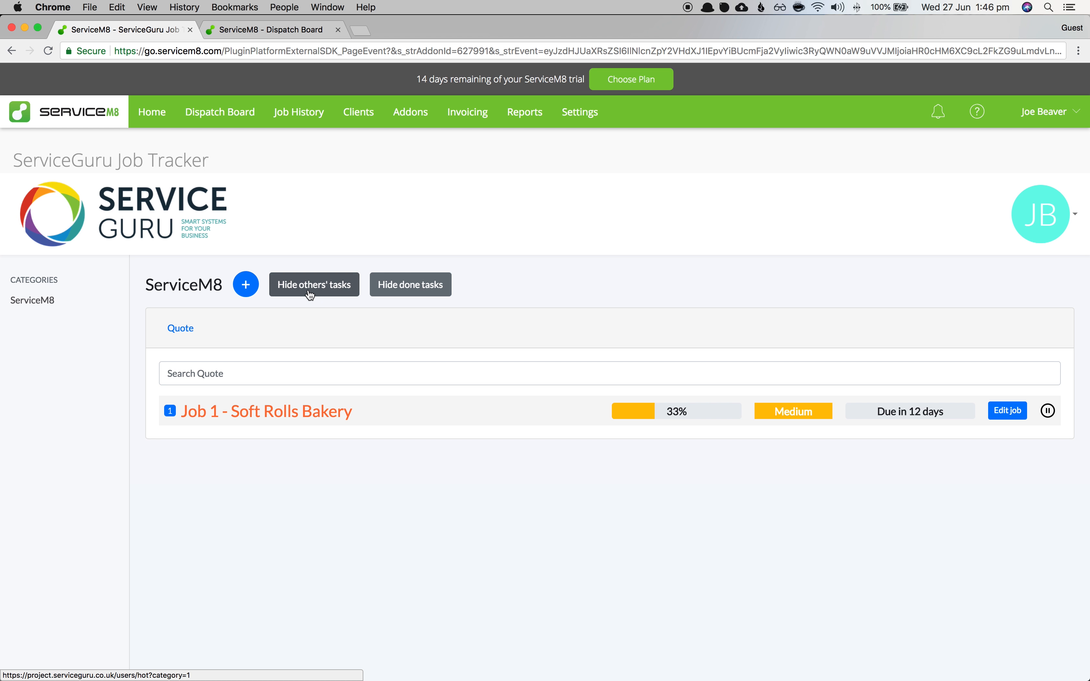
- Add a new Low-priority tracker job with no due date, using Template number 1's tasks
click(247, 285)
click(435, 277)
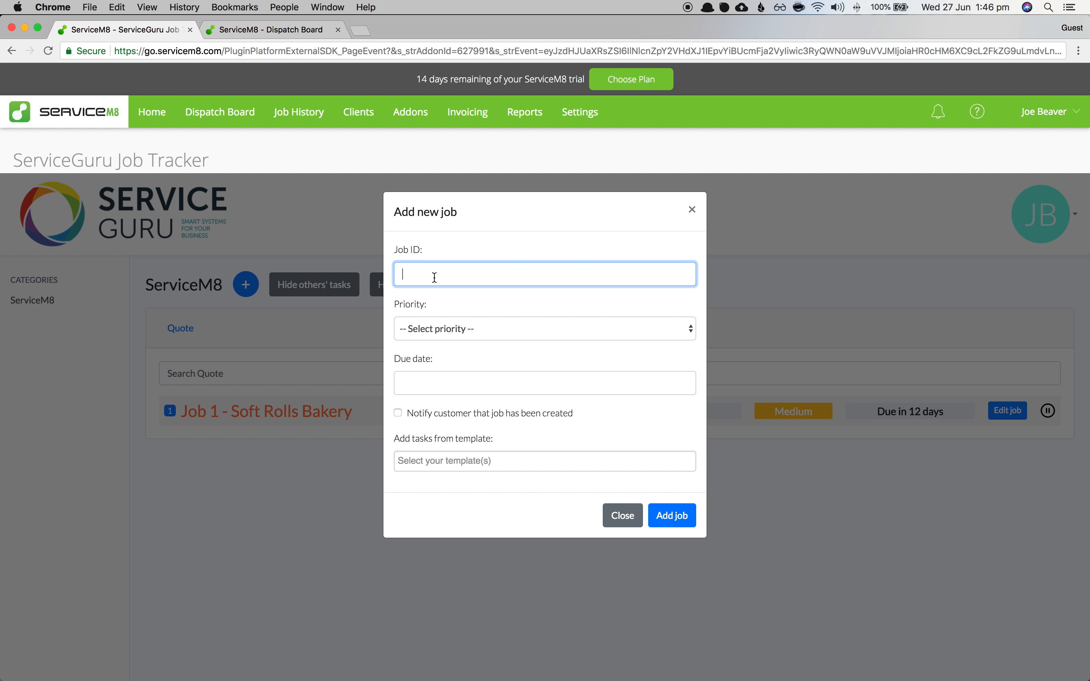
click(446, 329)
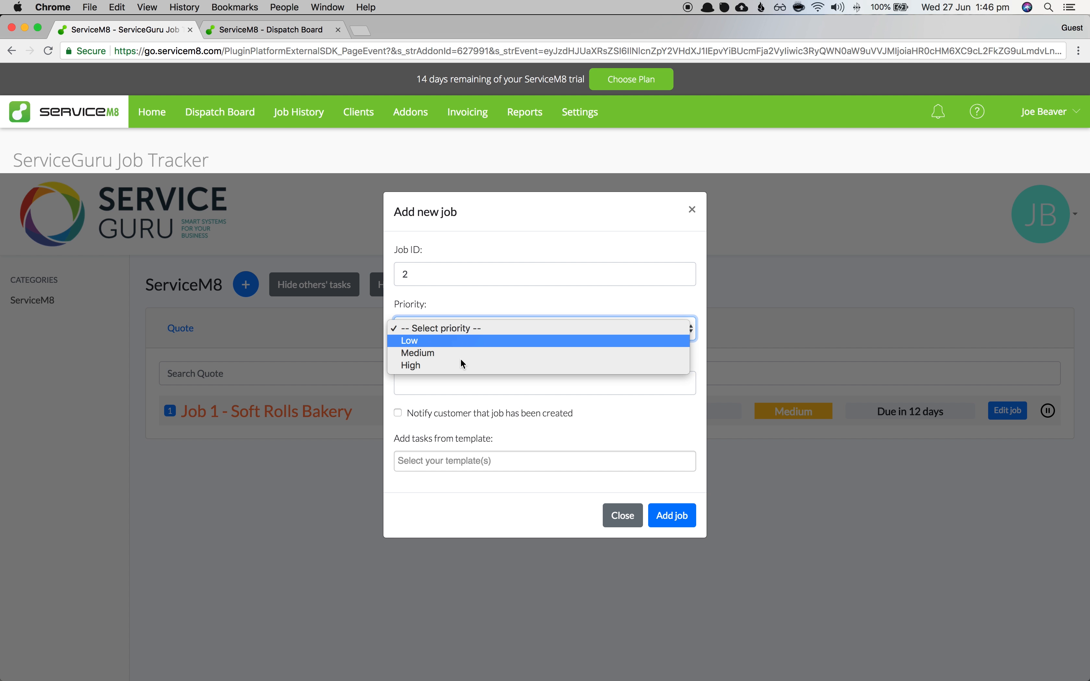
click(448, 340)
click(464, 386)
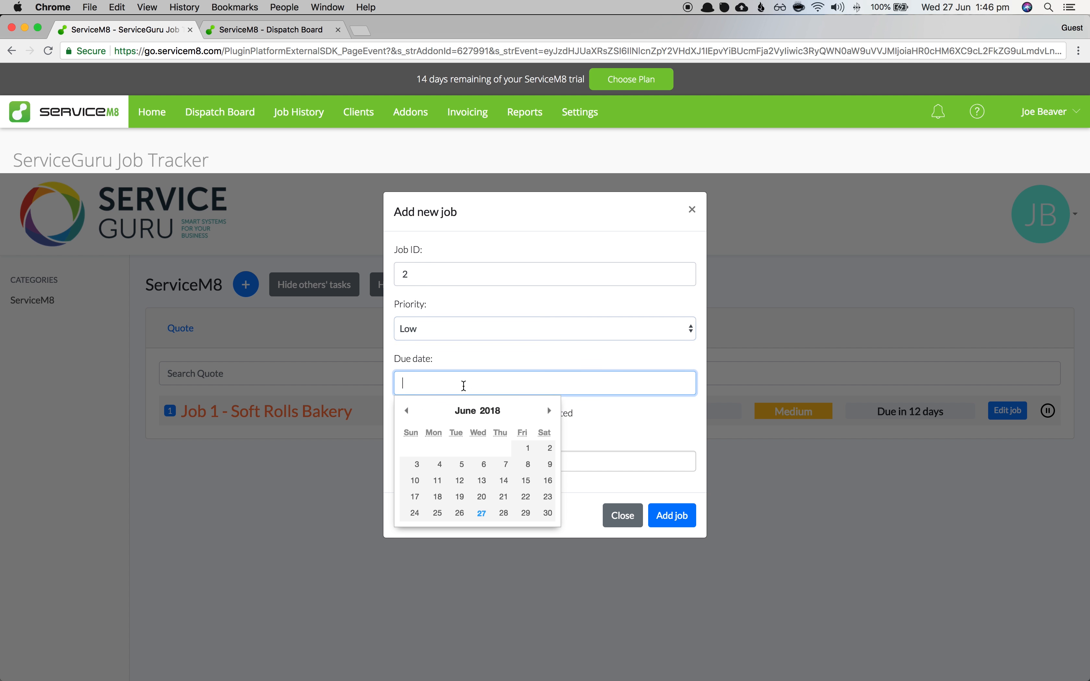
click(661, 427)
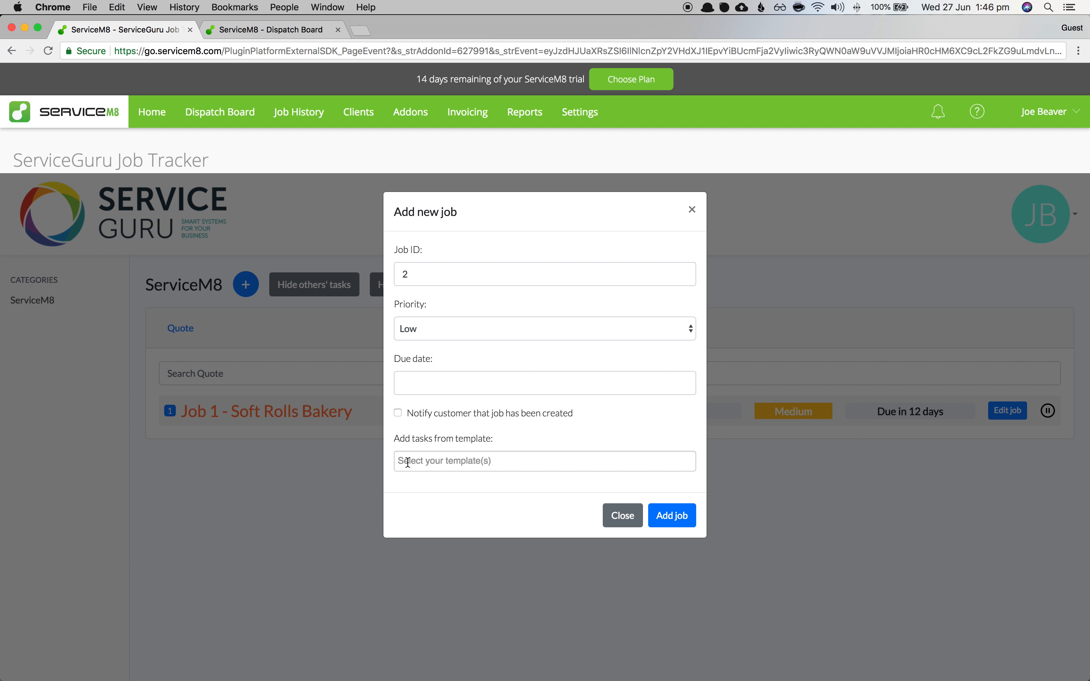
click(427, 462)
click(452, 487)
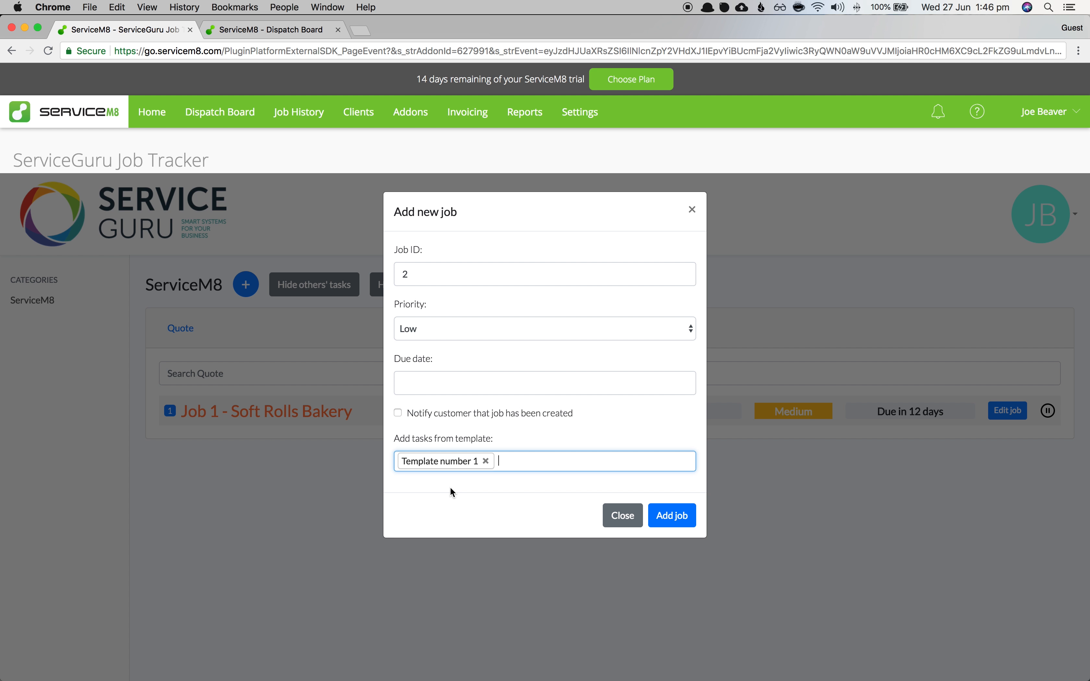
click(679, 518)
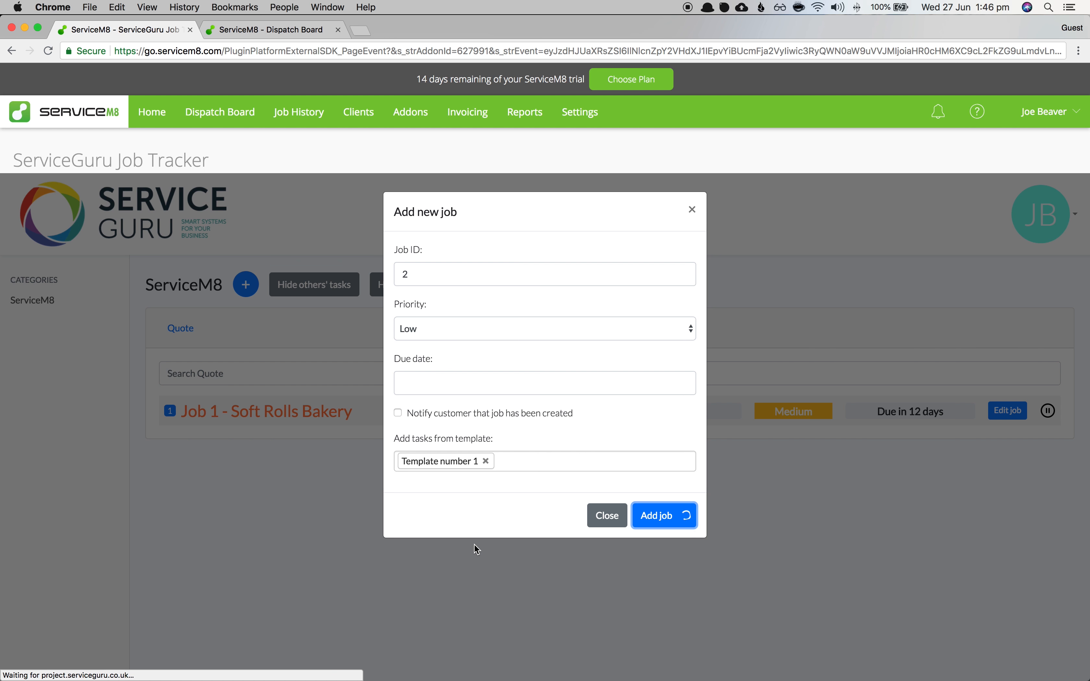
- Assign Task number 1, 2 and 3 of Job 2 to the same staff member
scroll(463, 541, down, 2)
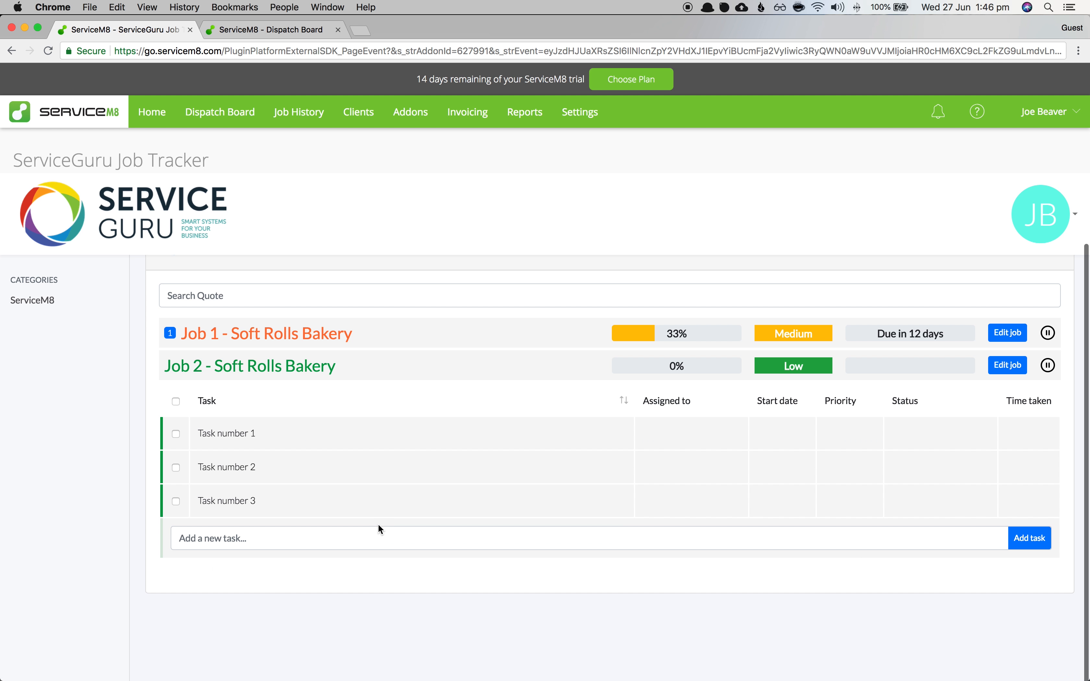
click(663, 435)
click(667, 480)
click(665, 478)
click(668, 517)
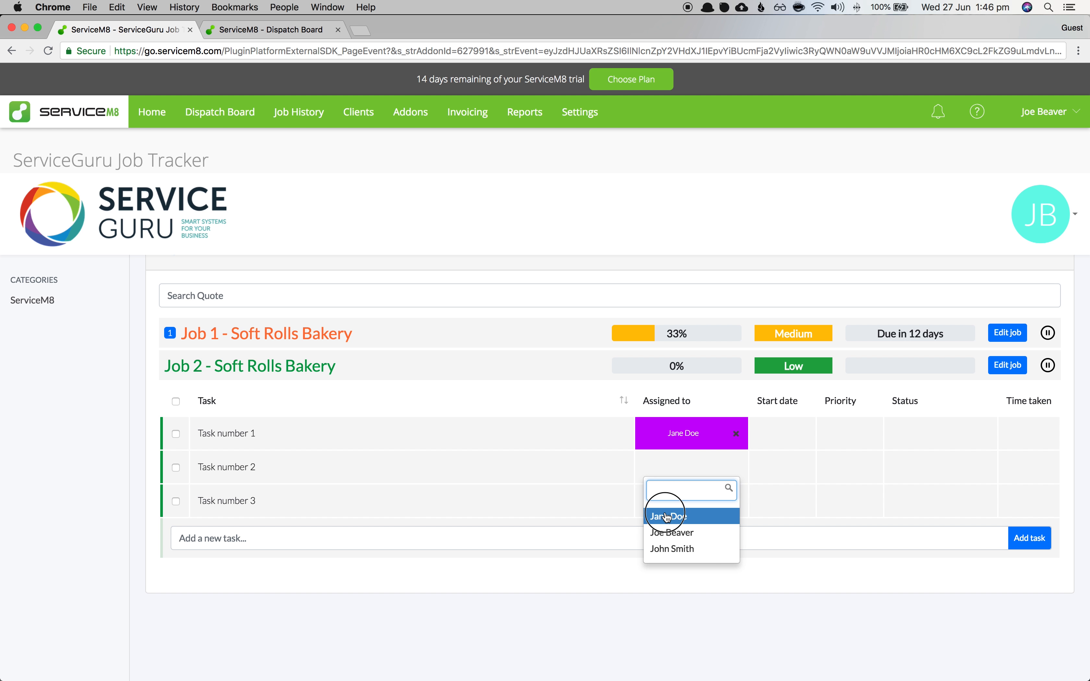
click(674, 495)
click(673, 549)
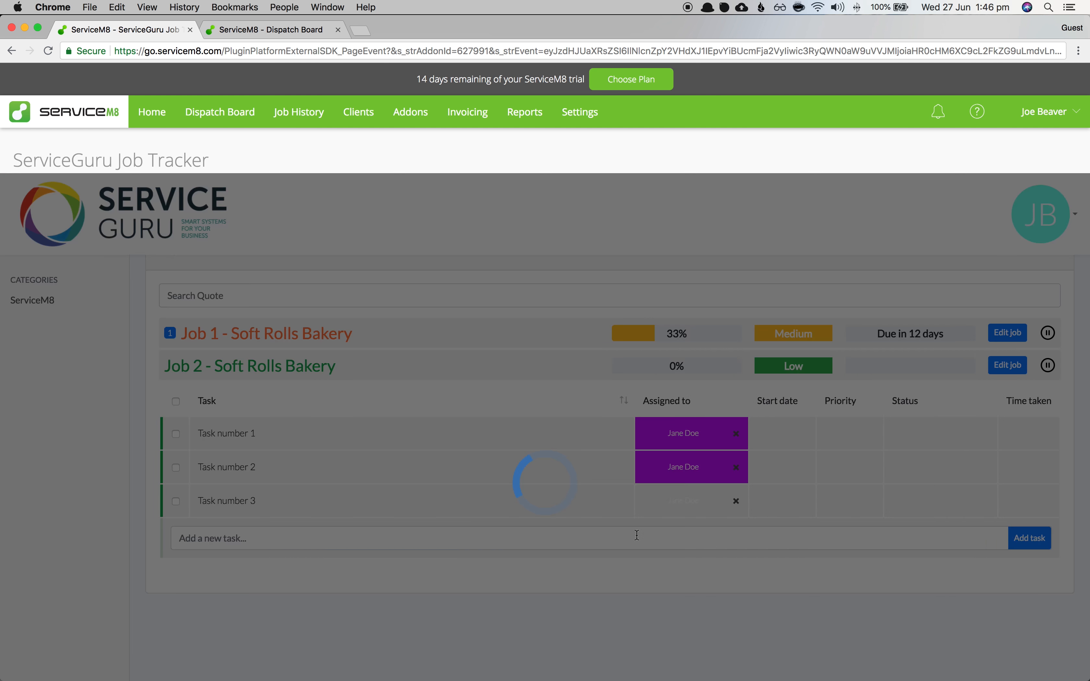
- Collapse Job 2's task list, then expand Job 1 and Job 2 to review their tasks
click(315, 365)
click(281, 335)
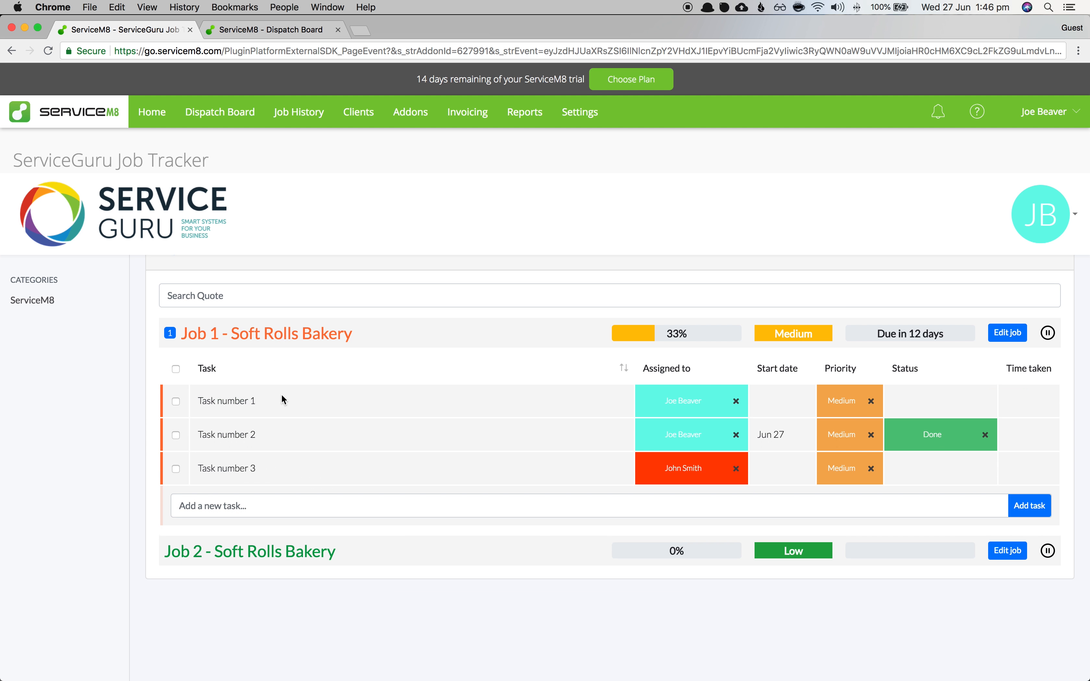
click(365, 576)
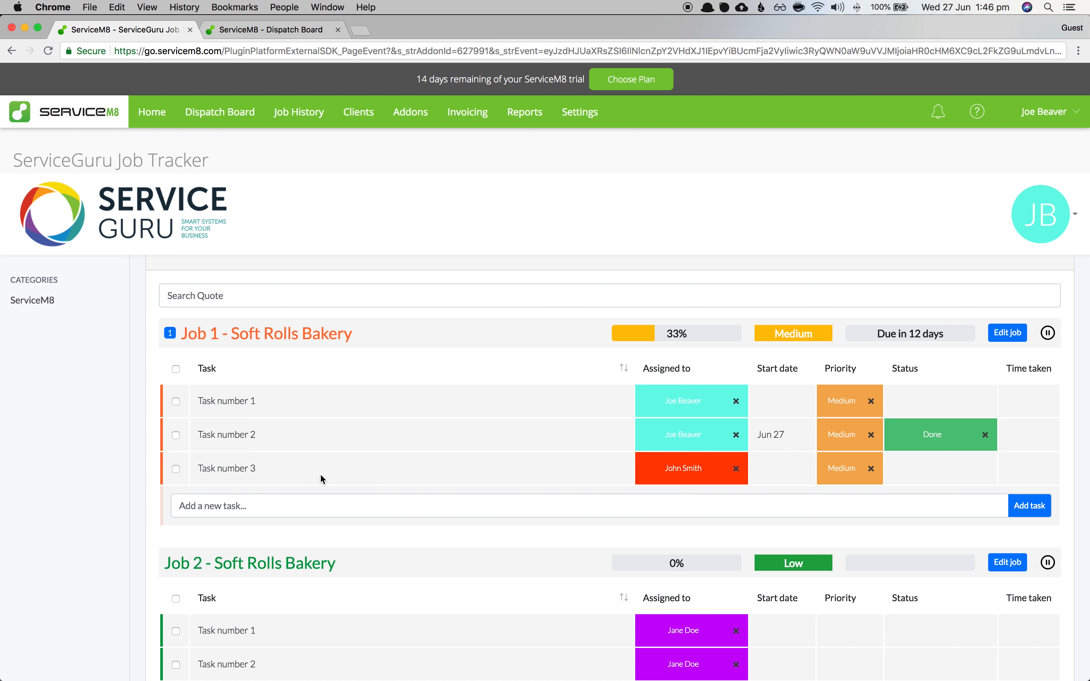
- Log out and sign back in as another staff member using their e-mail and password
click(1075, 215)
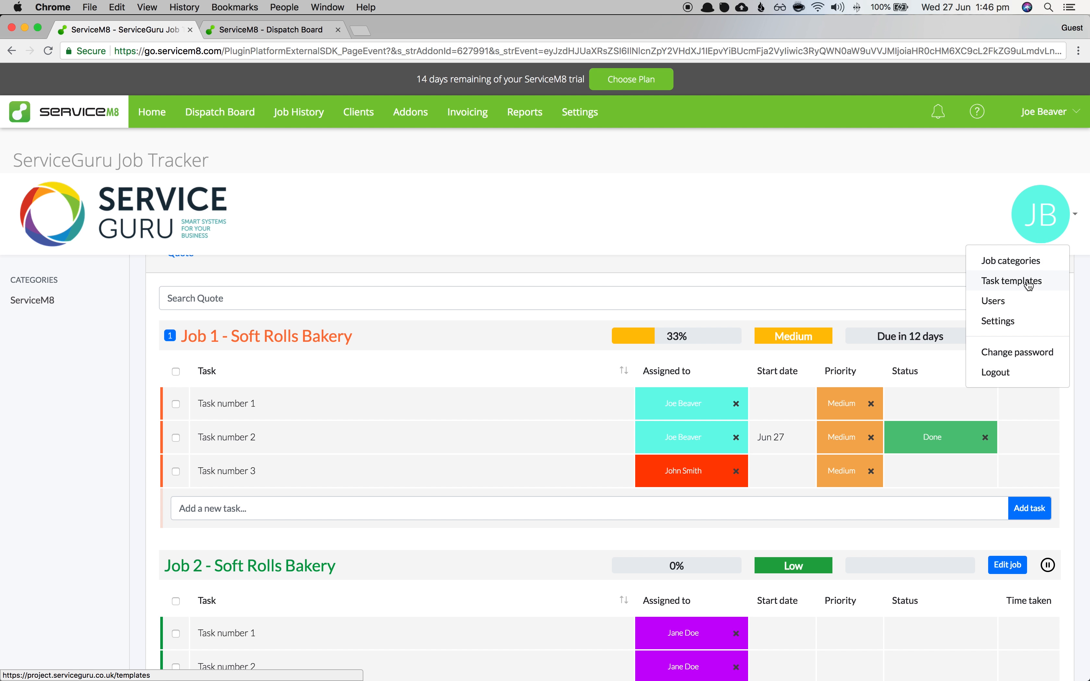
click(1014, 367)
click(537, 332)
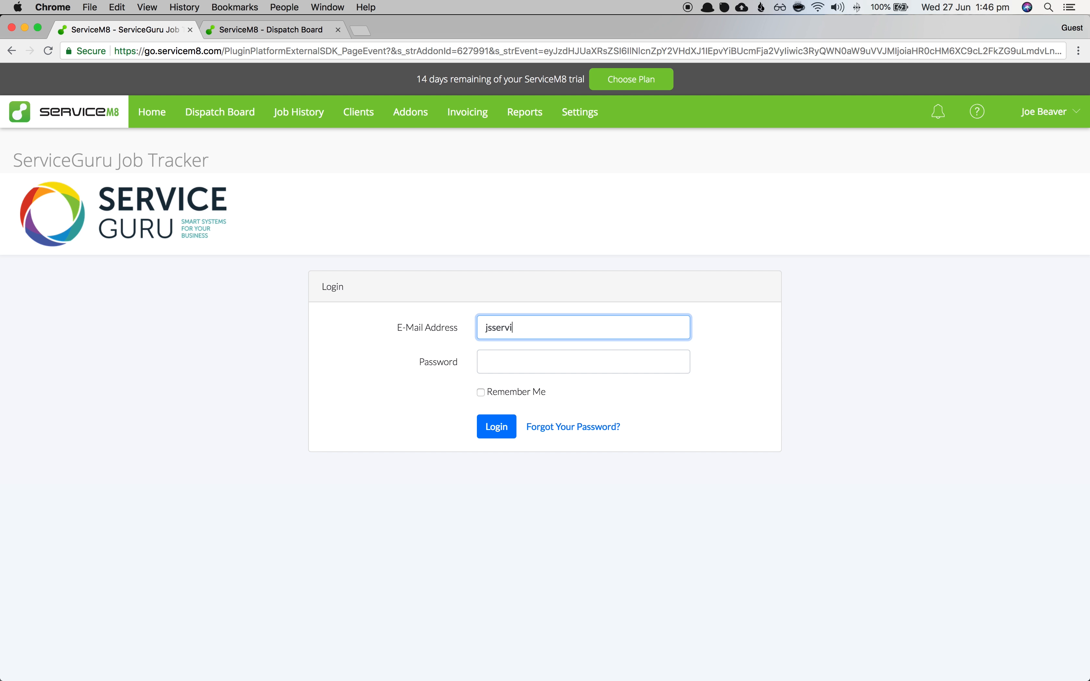
key(Tab)
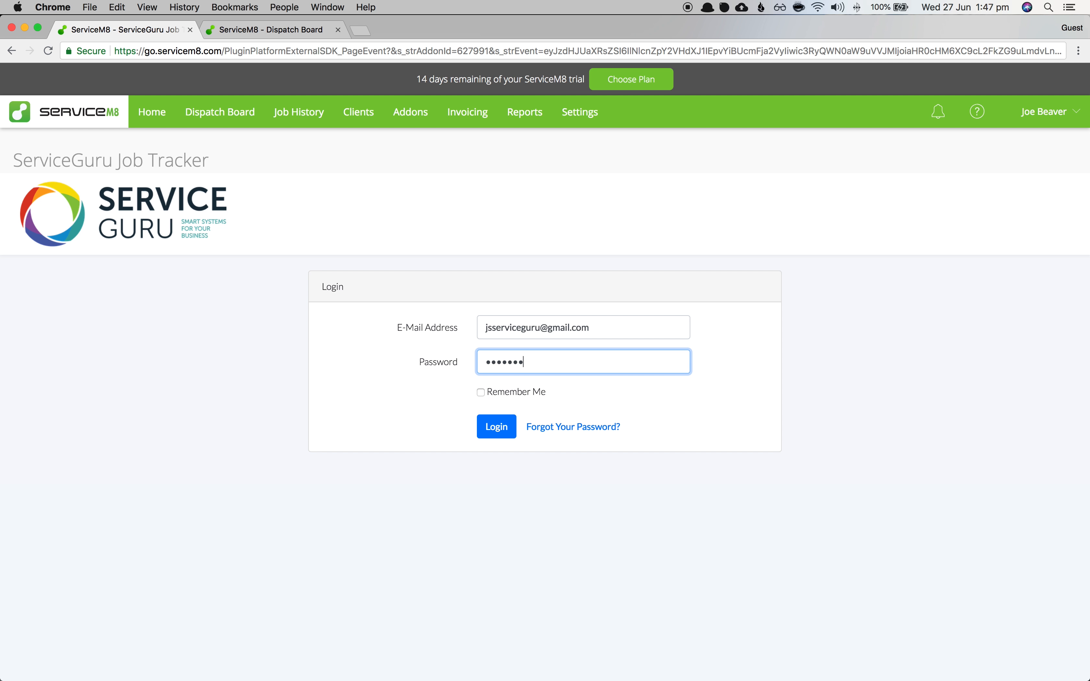
key(Return)
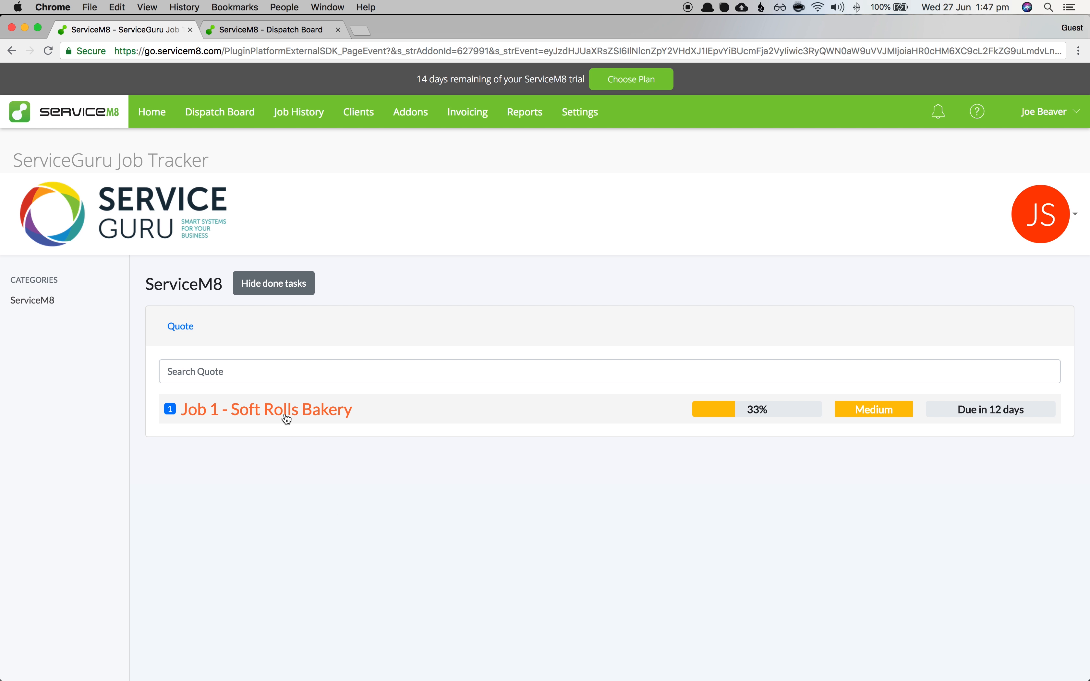
- Check this user's task under Job 1, then log out of the tracker
click(387, 415)
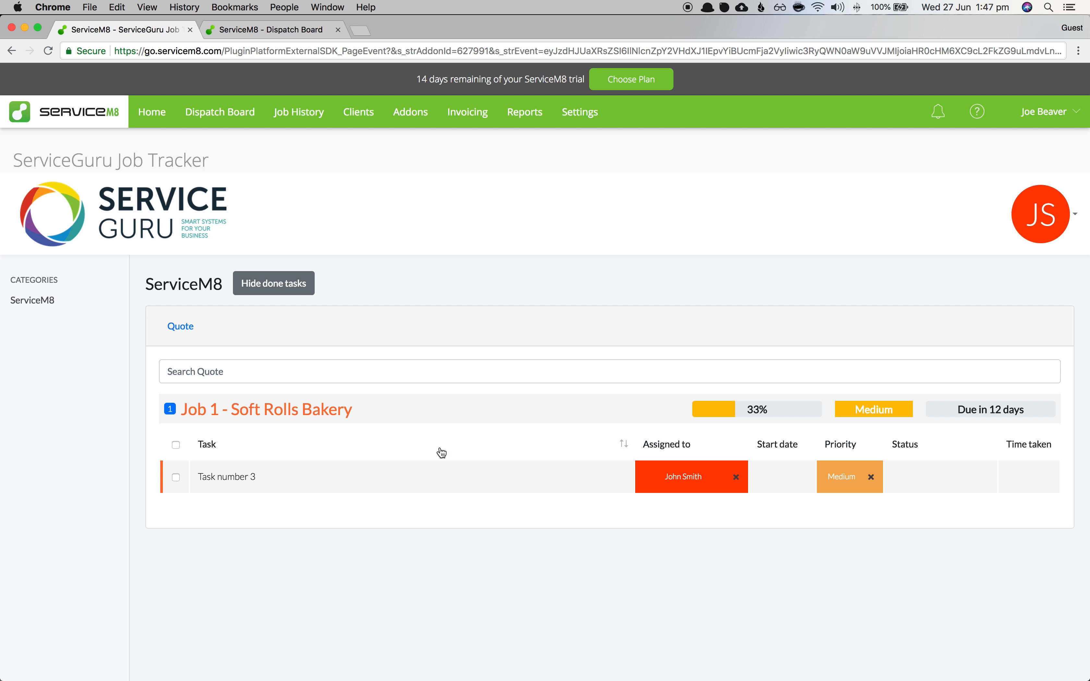
click(1013, 226)
click(993, 280)
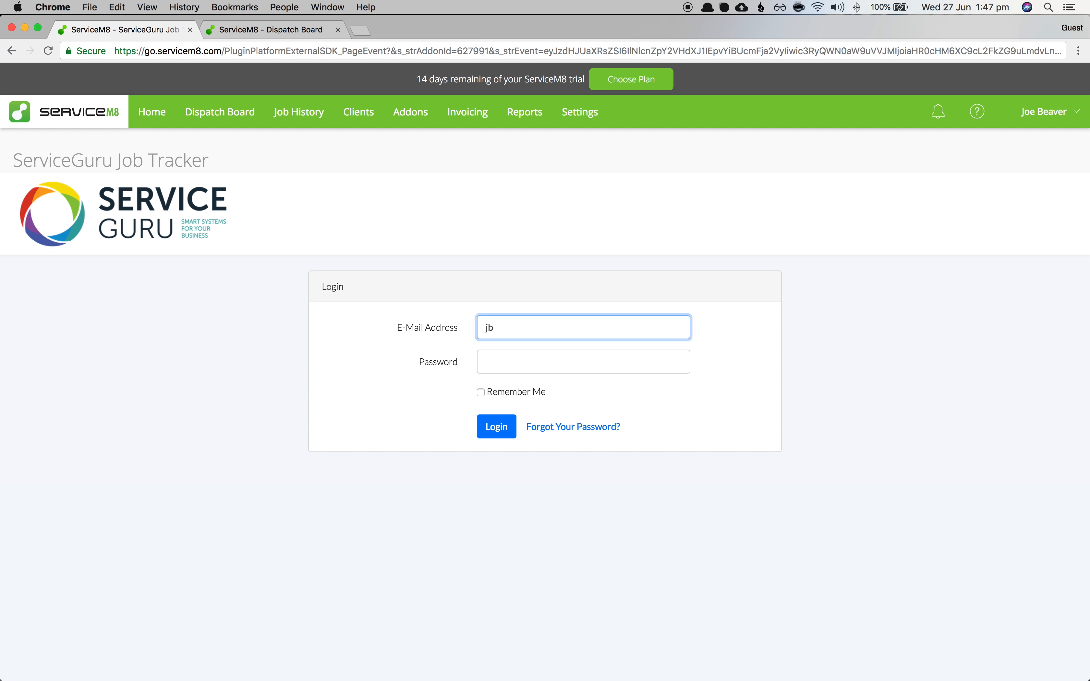
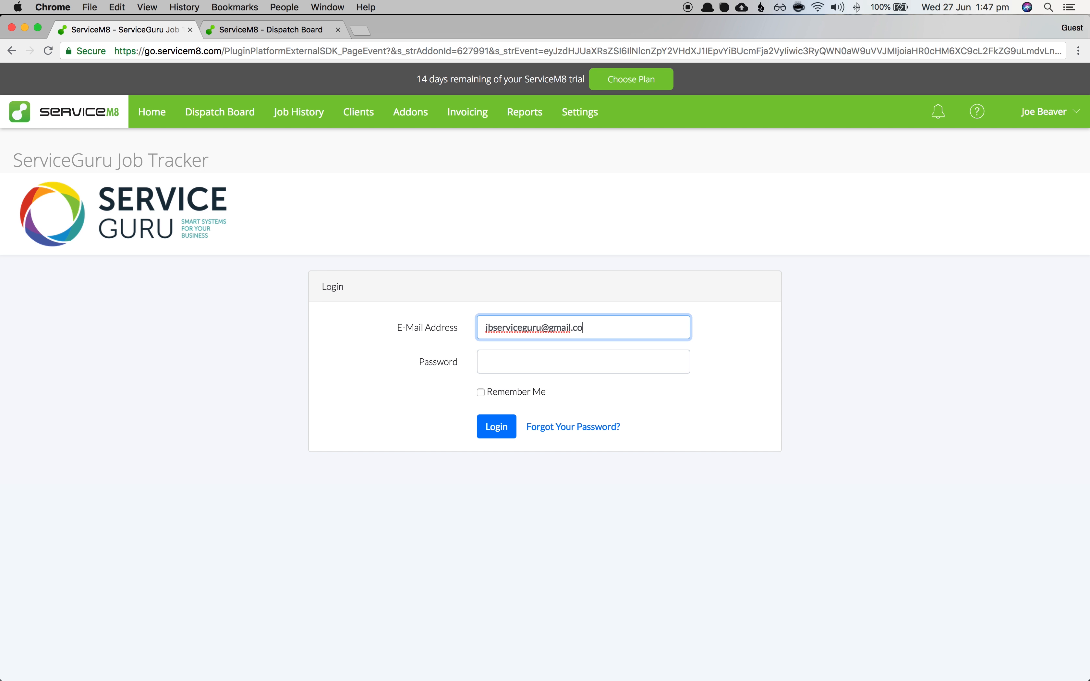
- Log back in as the original account, retrying after the error, and review Job 1's three tasks
key(Tab)
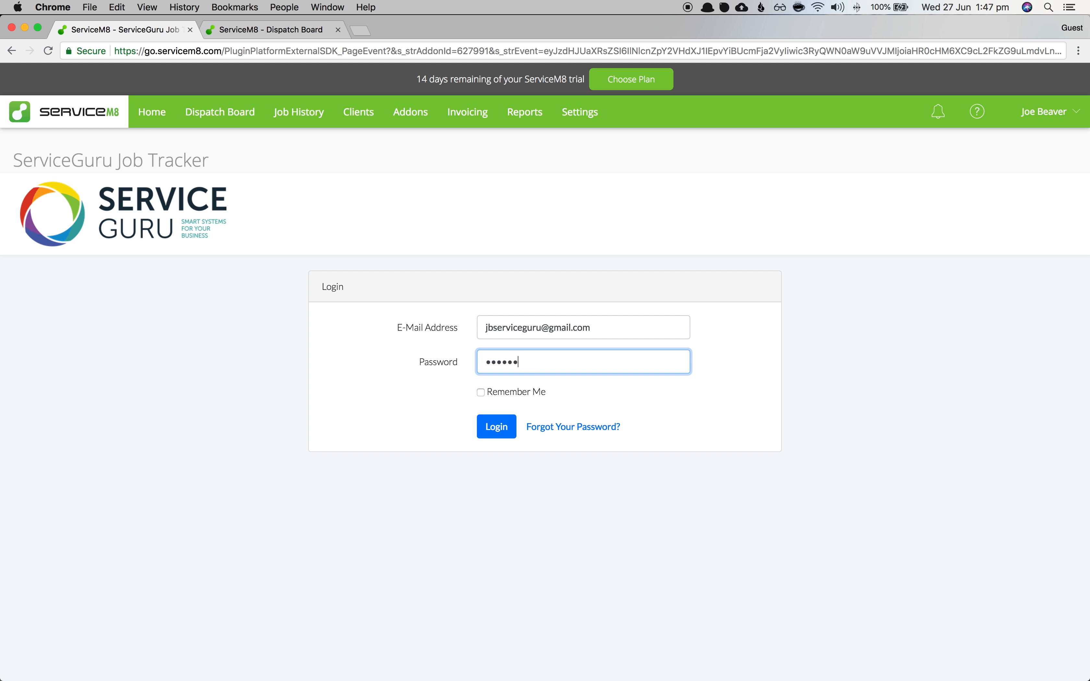
key(Return)
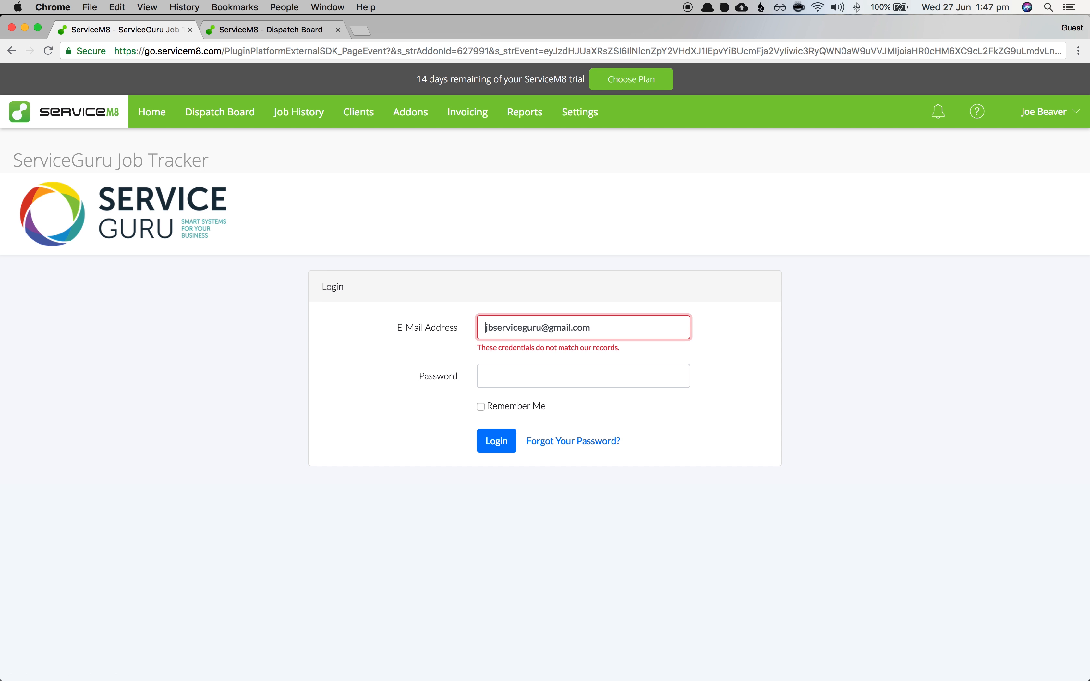
key(super+Tab)
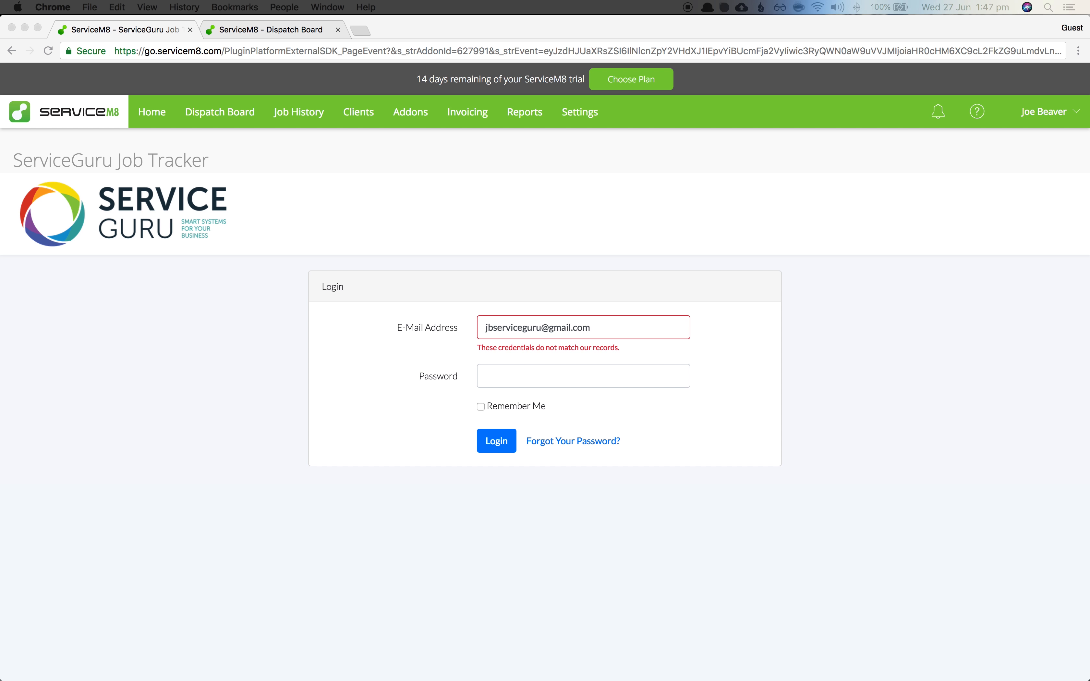
click(497, 441)
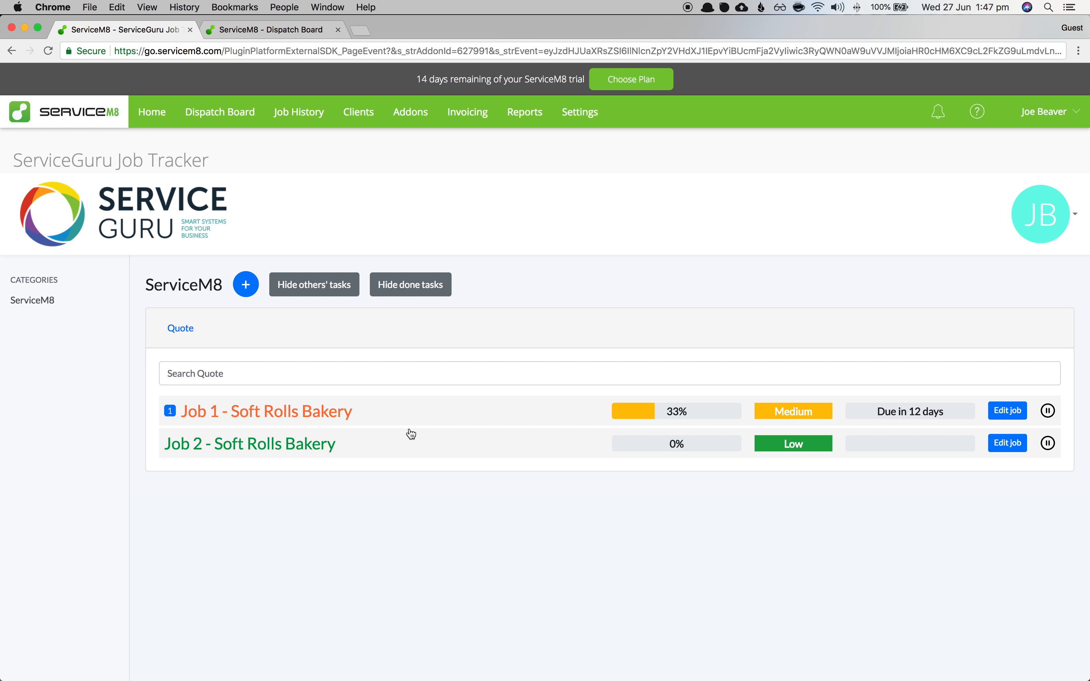
click(343, 414)
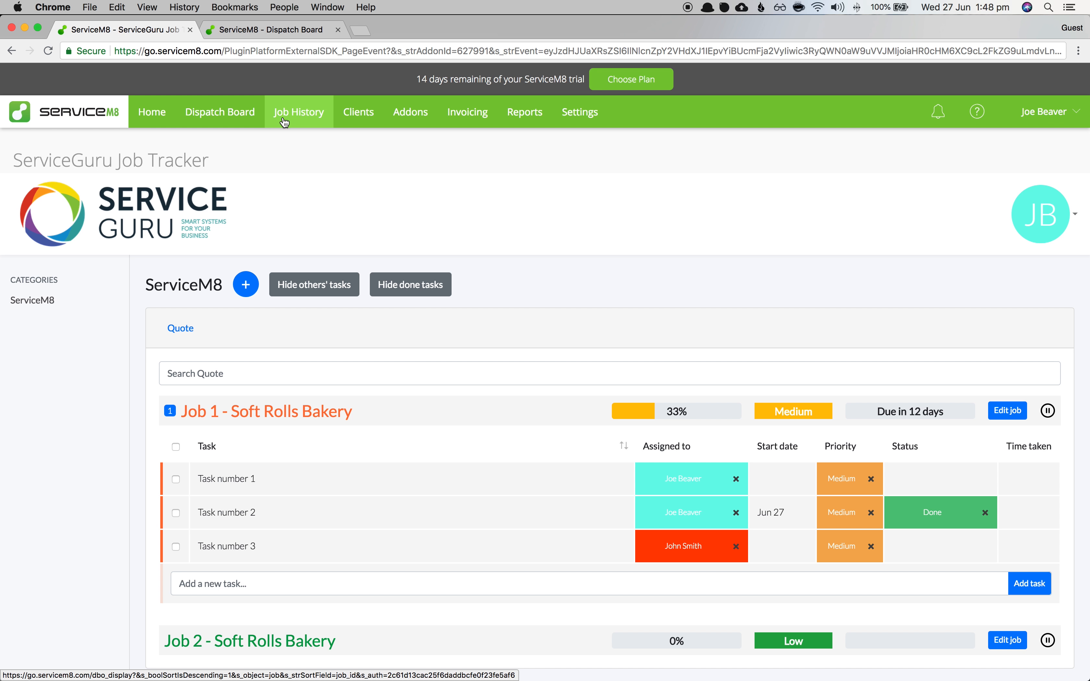
click(222, 124)
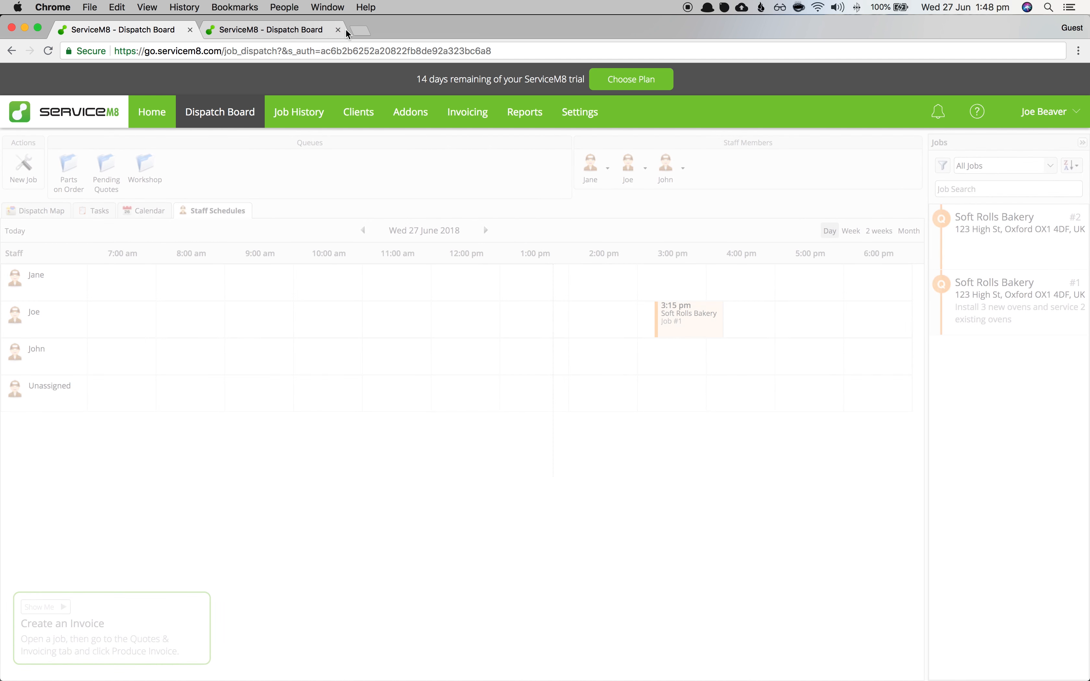
- Open Soft Rolls Bakery Job #1 and start Task number 1 from its Tasks panel
click(338, 30)
click(1011, 308)
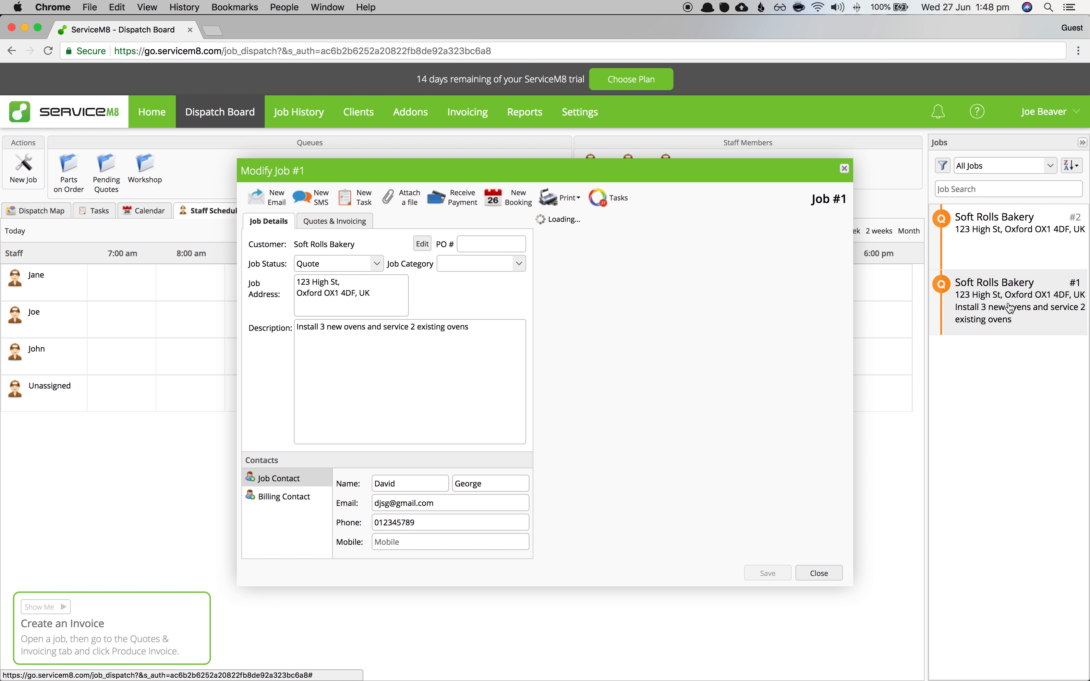
click(624, 205)
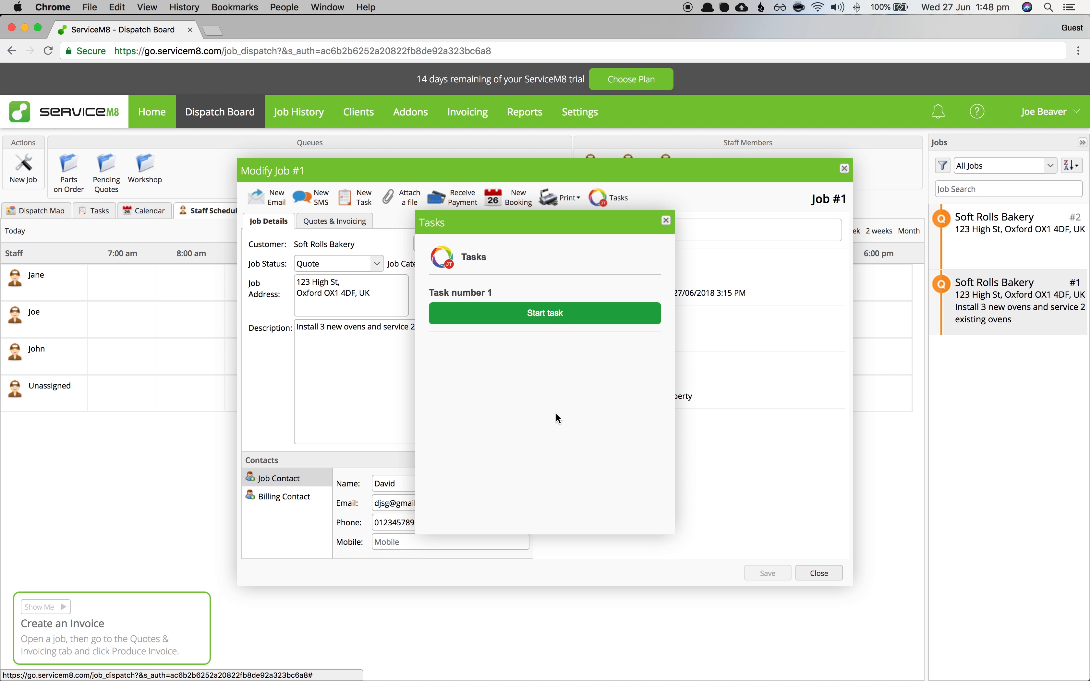
click(485, 322)
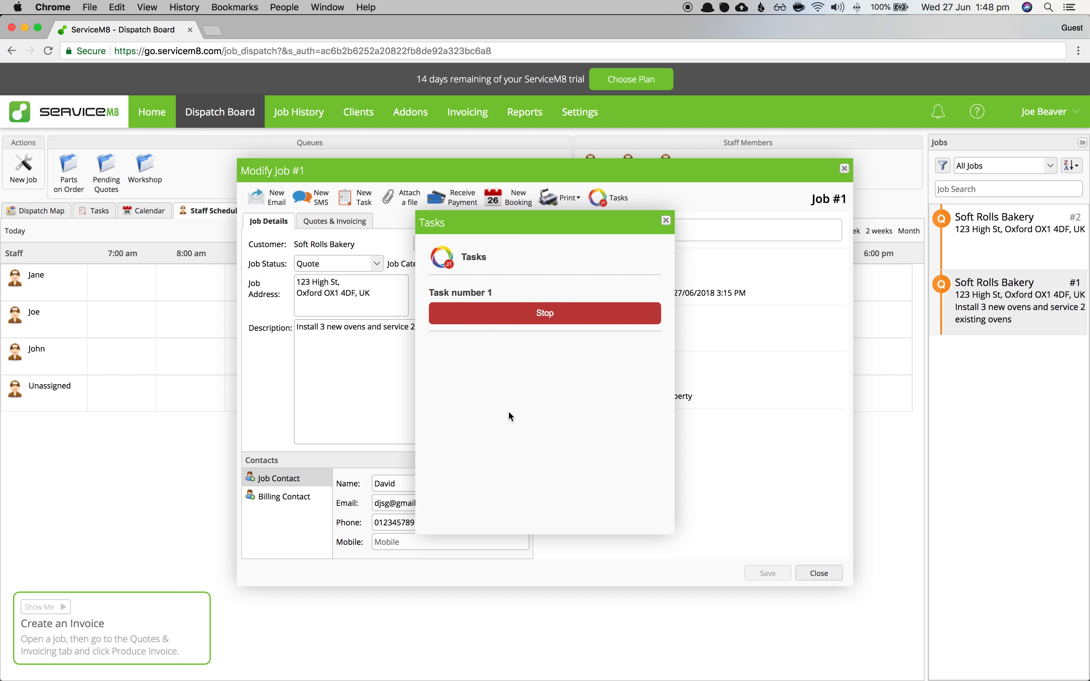
click(666, 221)
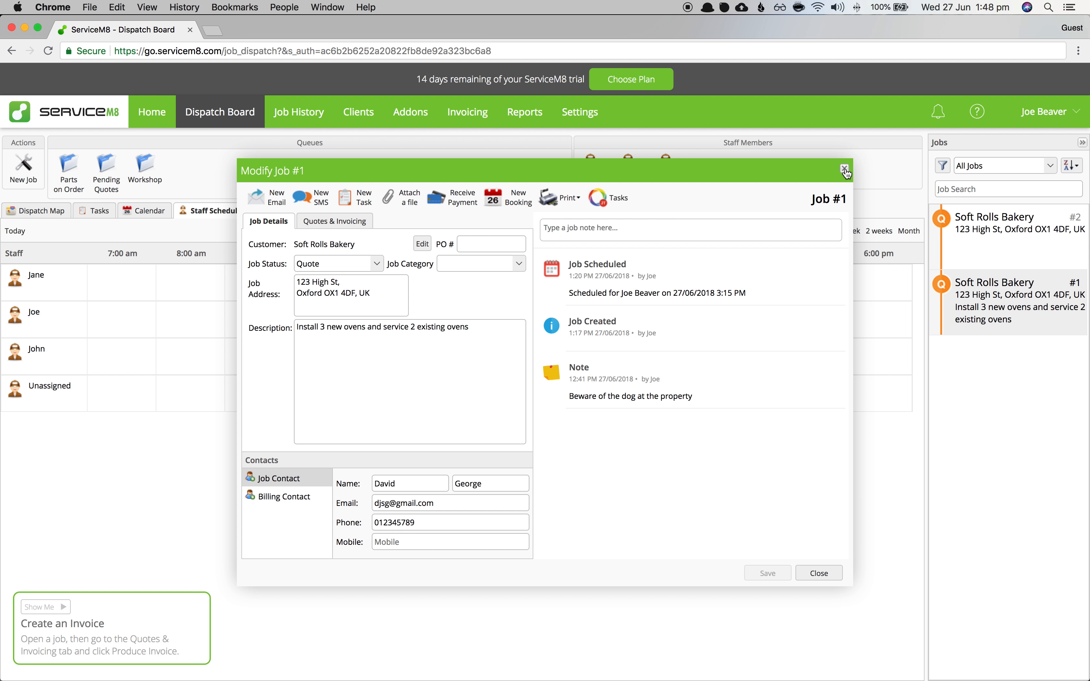
click(306, 119)
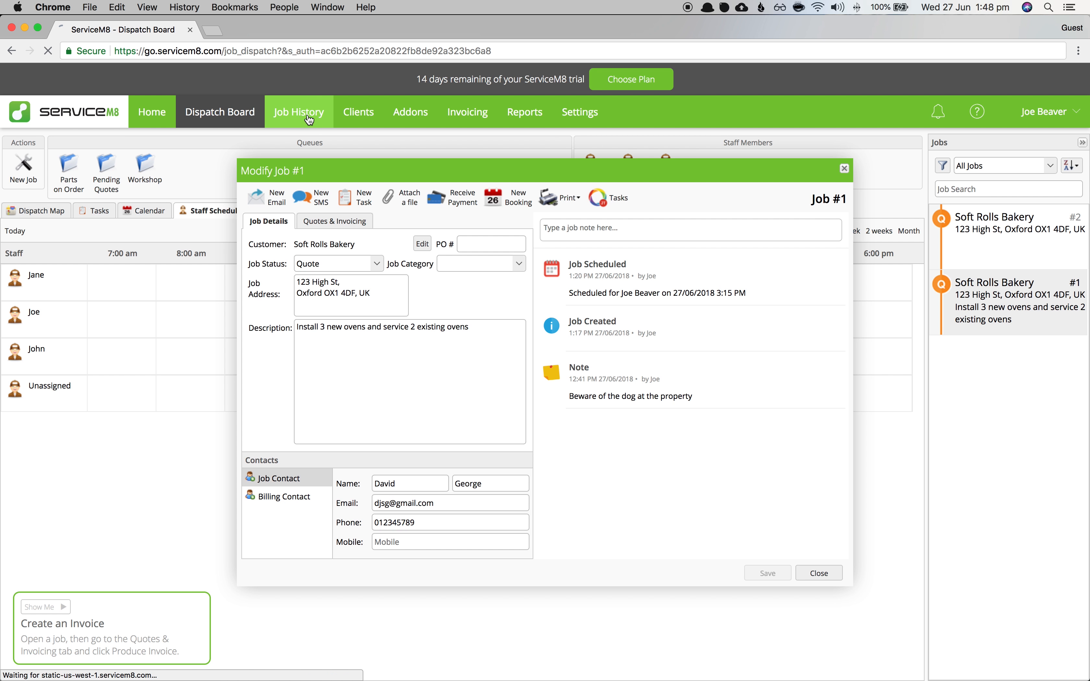
- Reopen the Job Tracker, expand Job 1, and view then close Task number 1's details
click(402, 118)
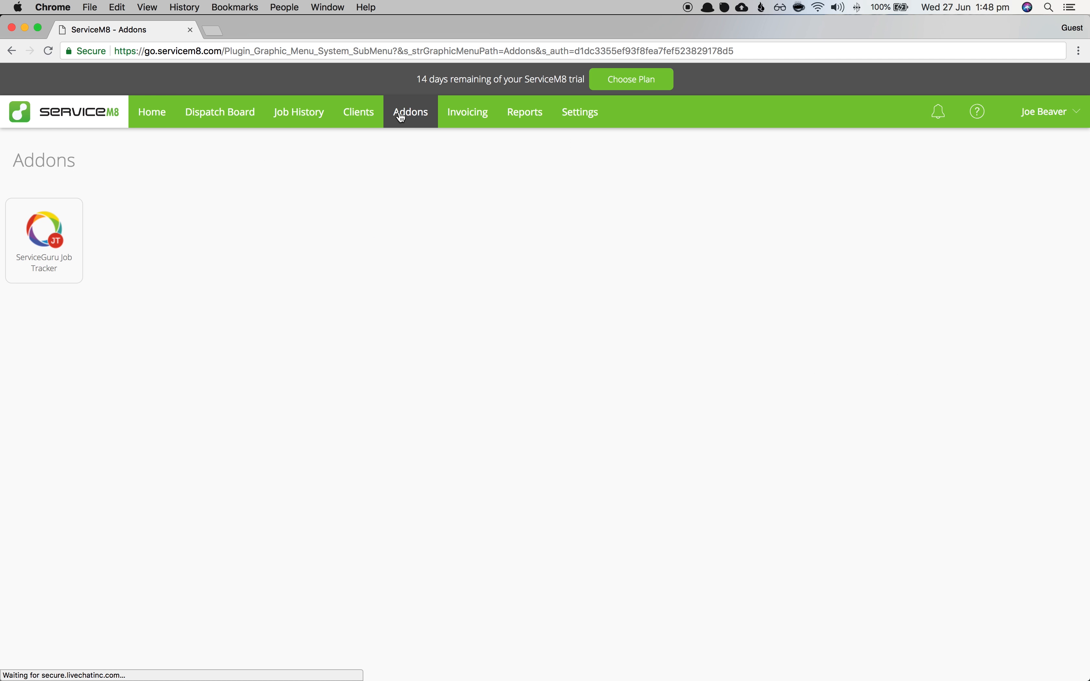
click(71, 235)
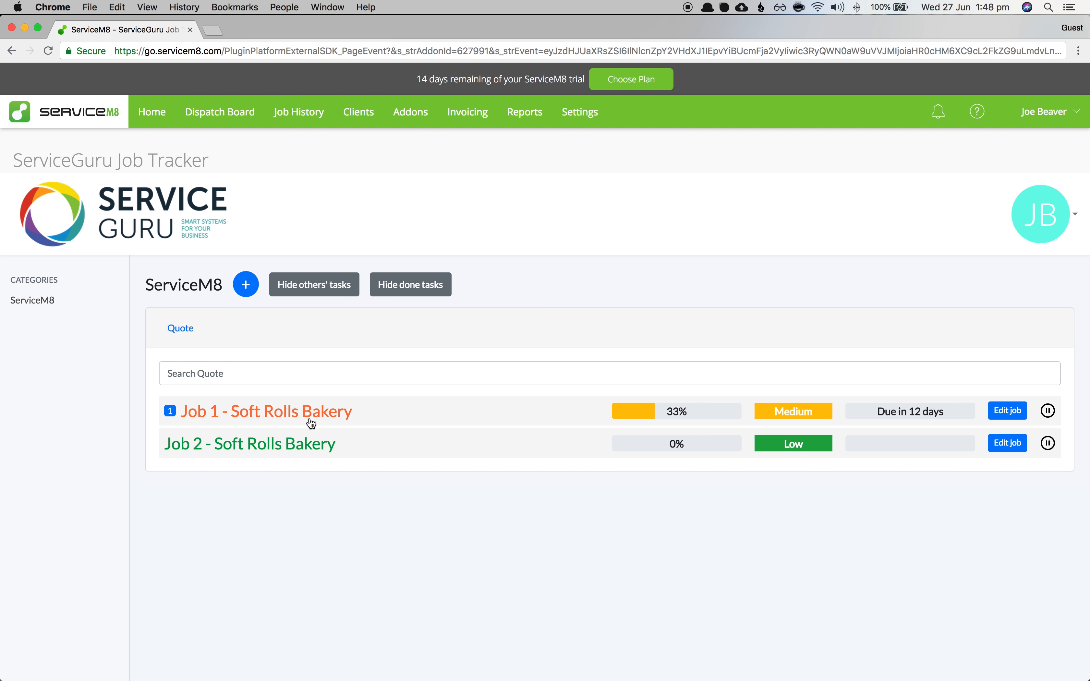
click(323, 412)
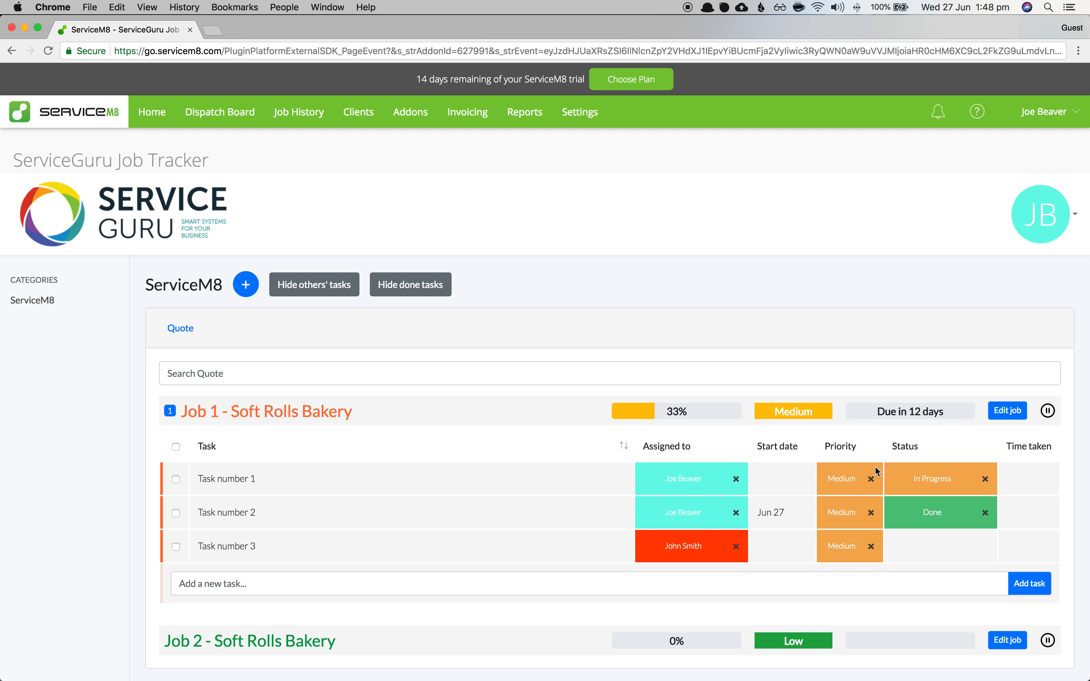
click(523, 489)
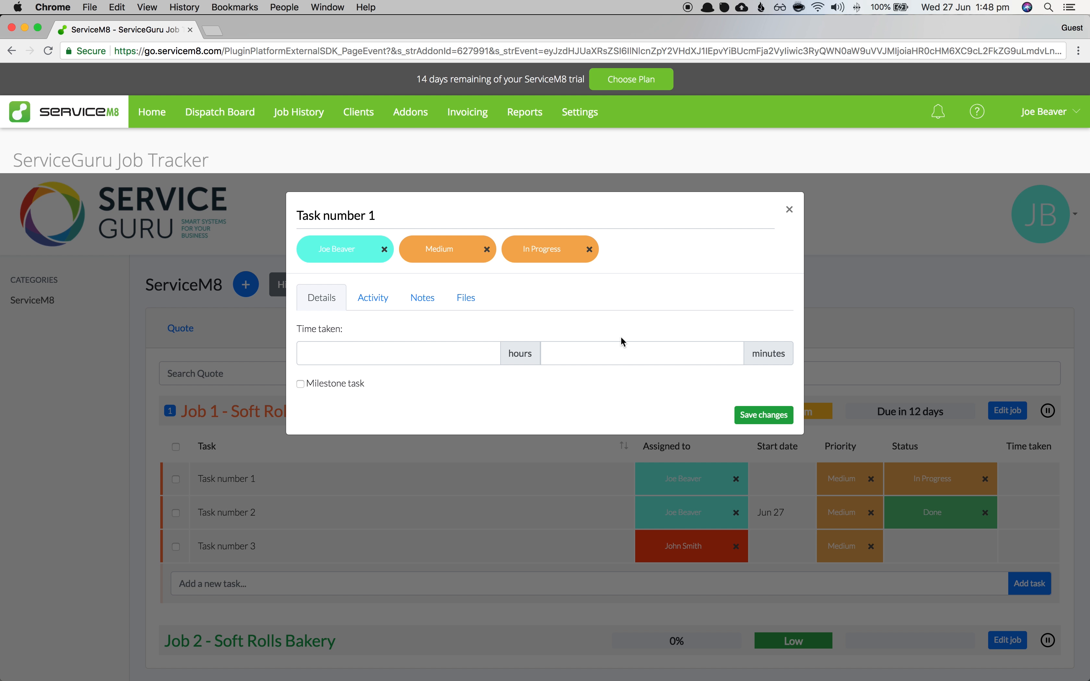
click(789, 210)
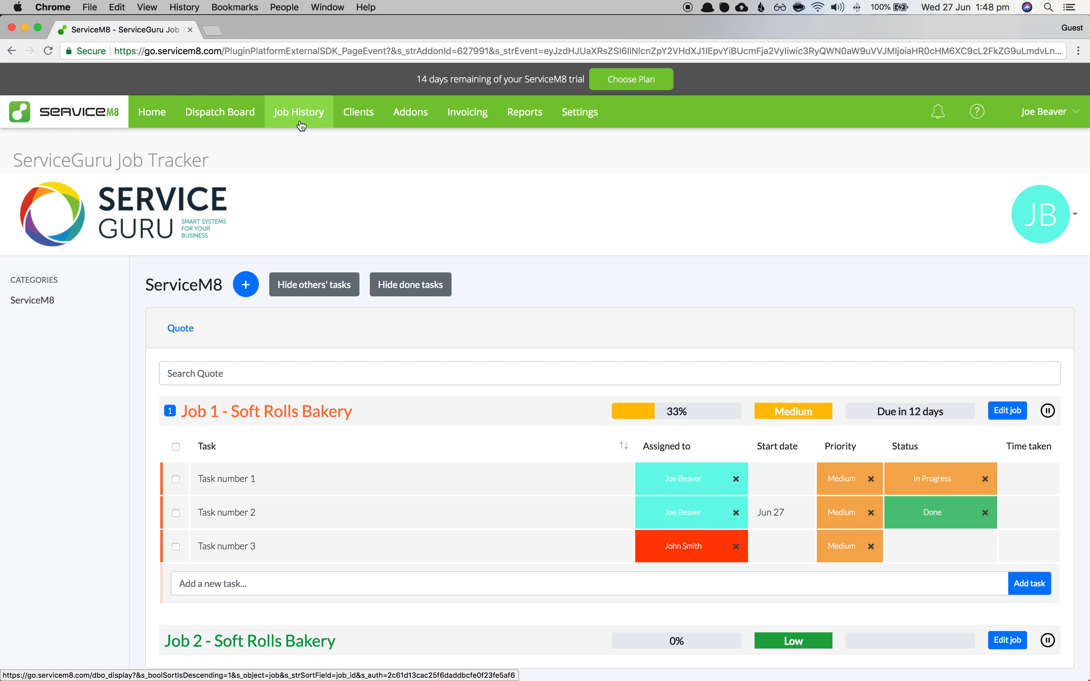
click(217, 113)
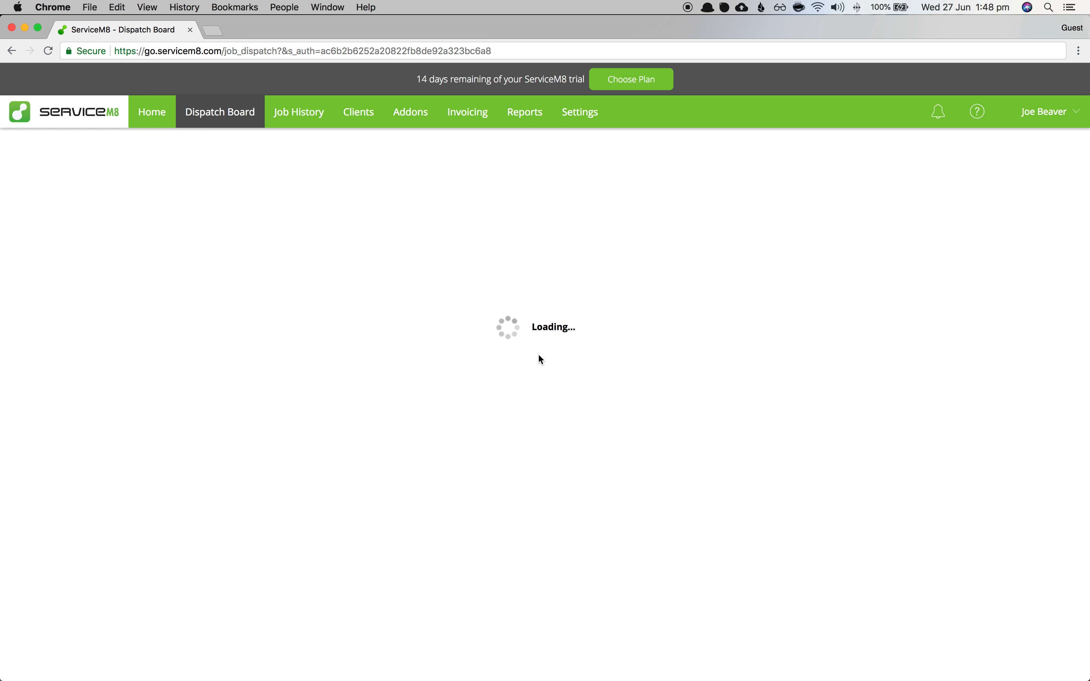
- Open Job #1 from the Dispatch Board, stop Task number 1's work and mark it done
double_click(964, 246)
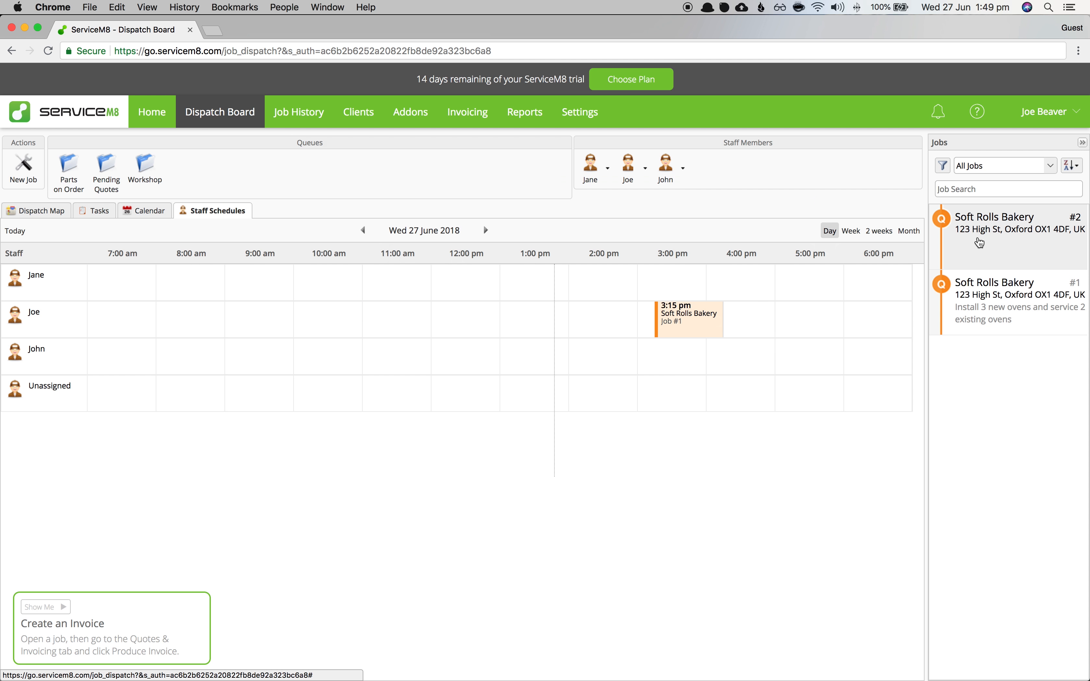
click(843, 169)
double_click(970, 302)
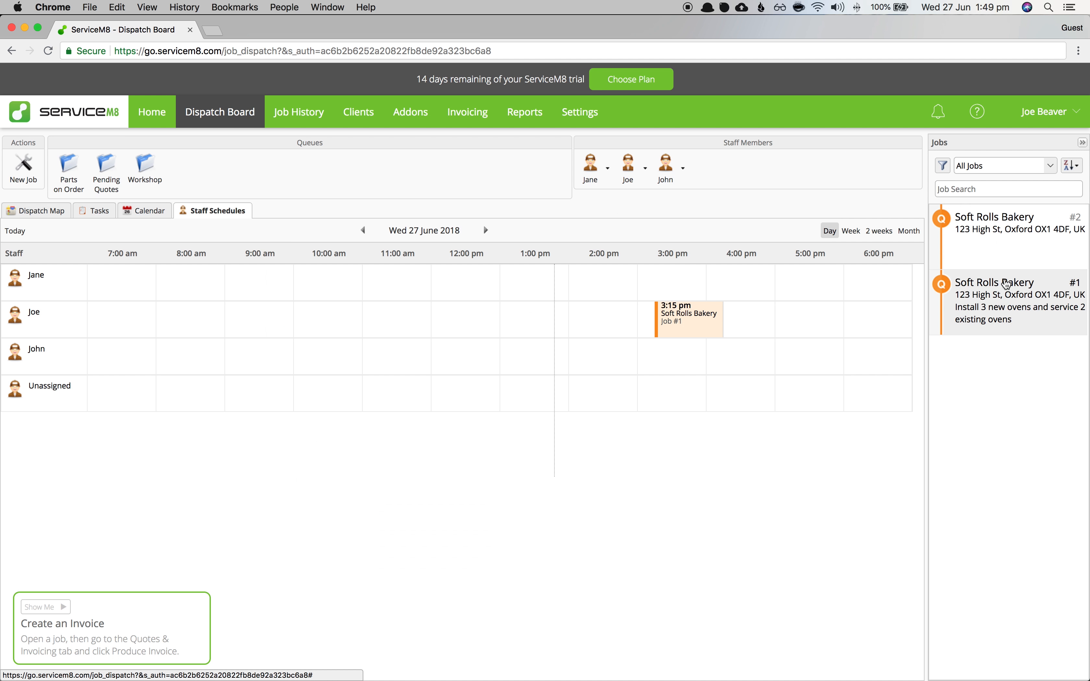
click(622, 200)
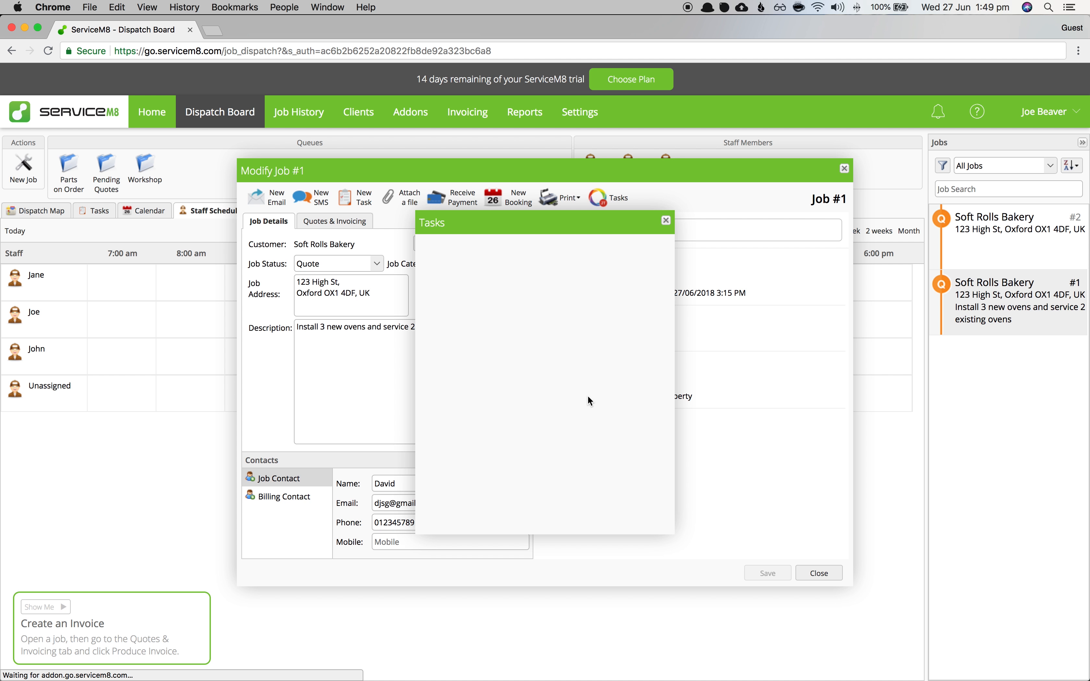
click(508, 320)
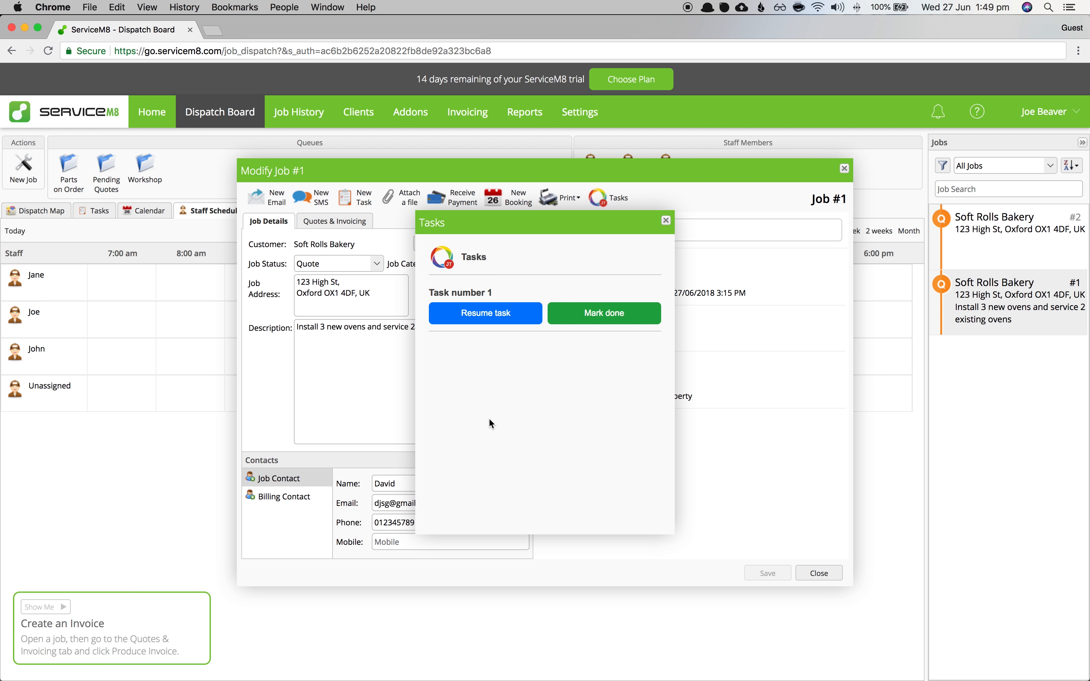
click(586, 320)
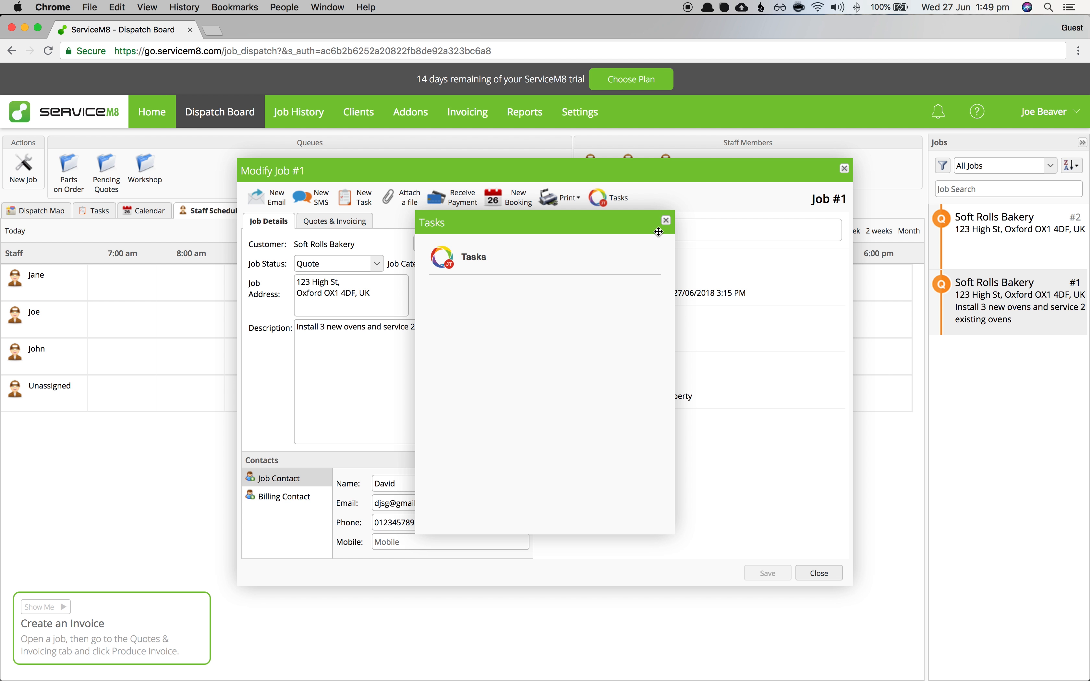
click(666, 220)
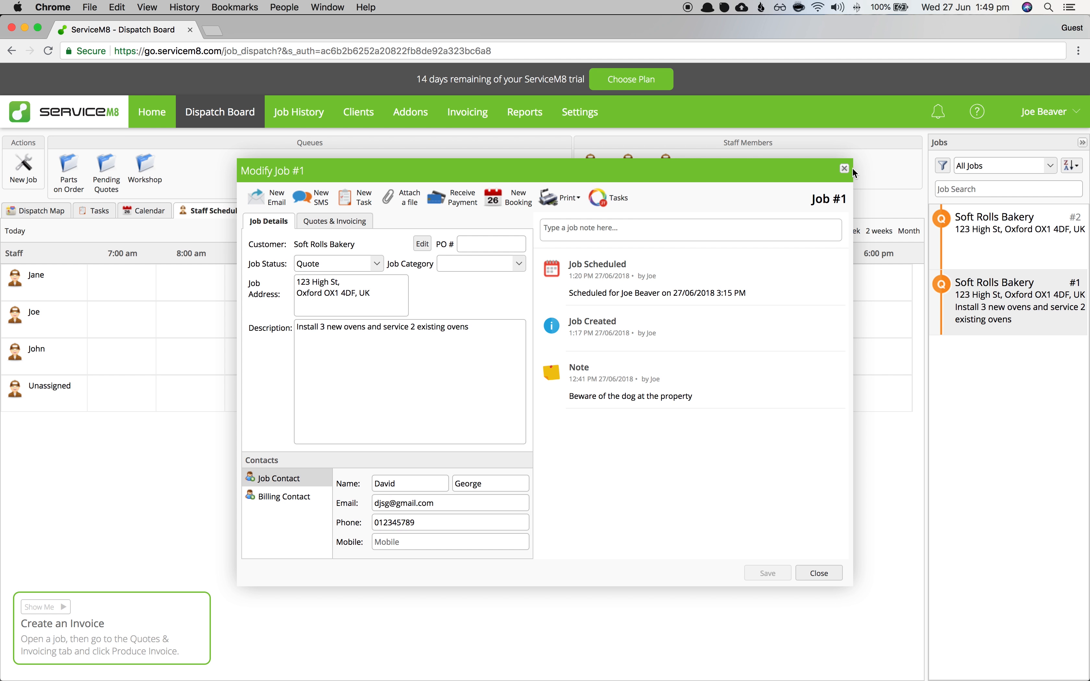
click(412, 119)
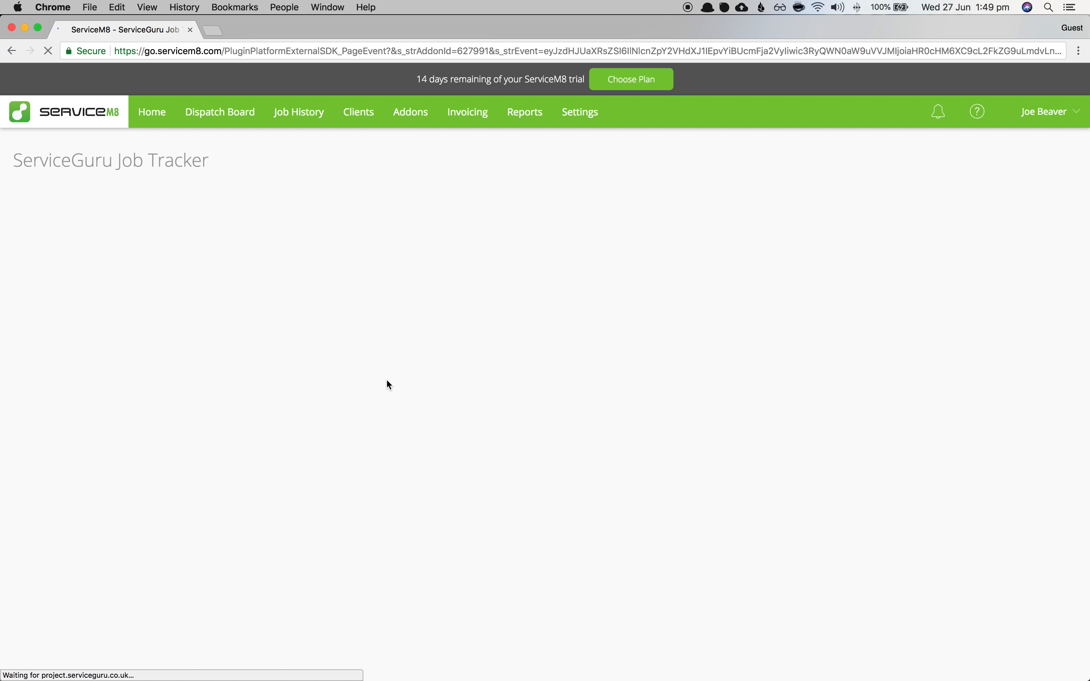
- Open Task number 1 in Job 1's task table to check its recorded hours and minutes
click(358, 411)
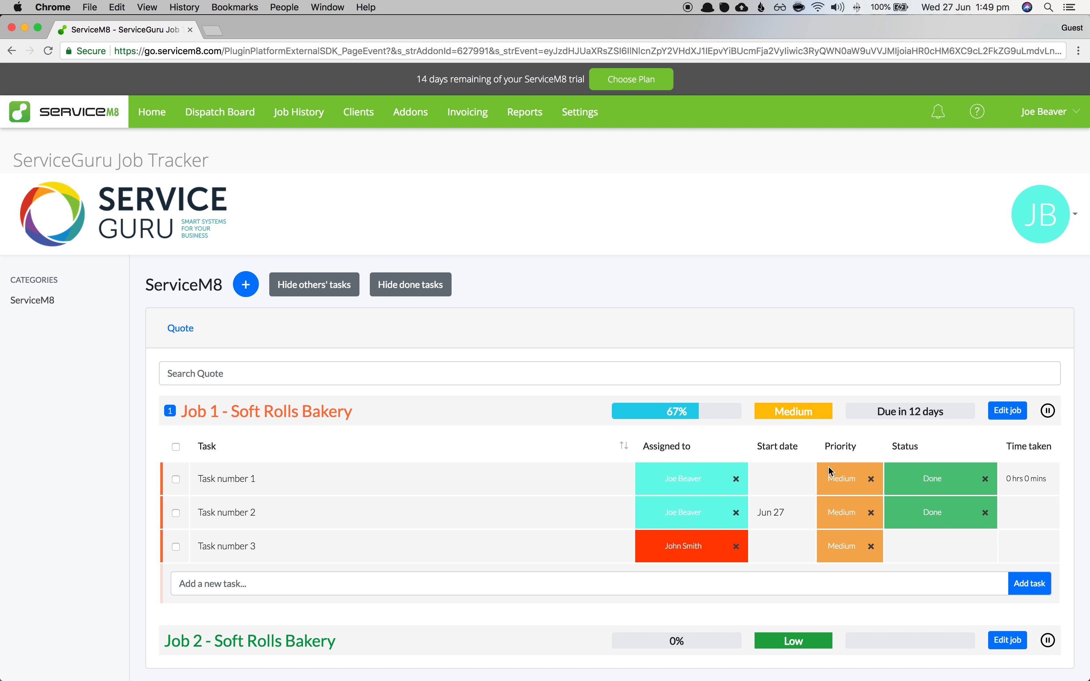
click(1030, 478)
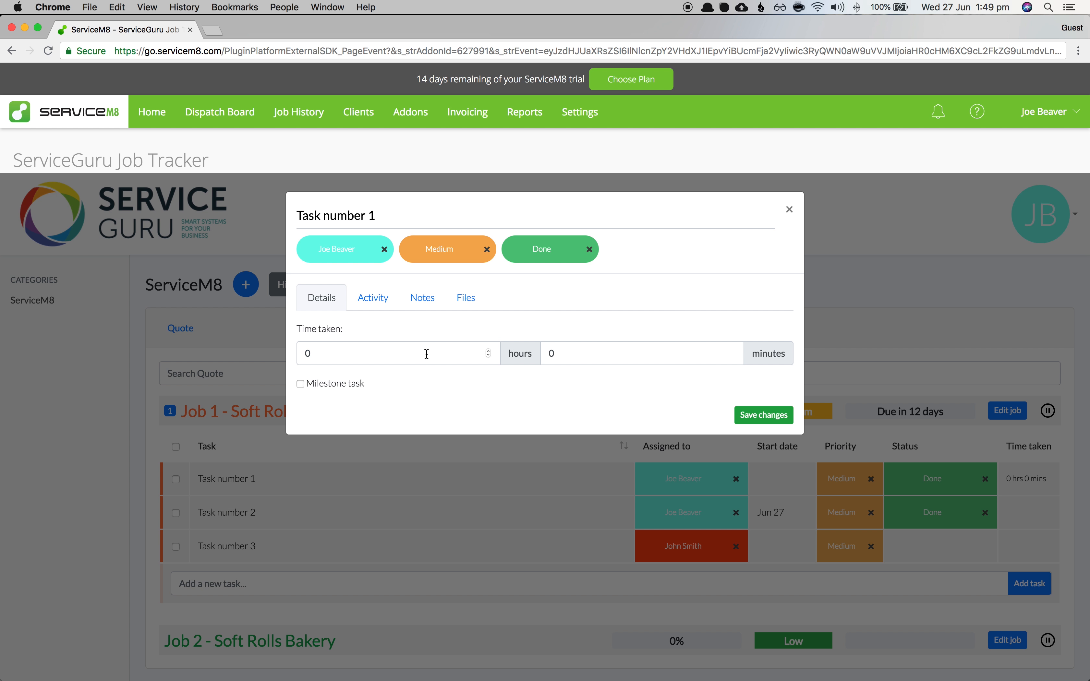
click(581, 356)
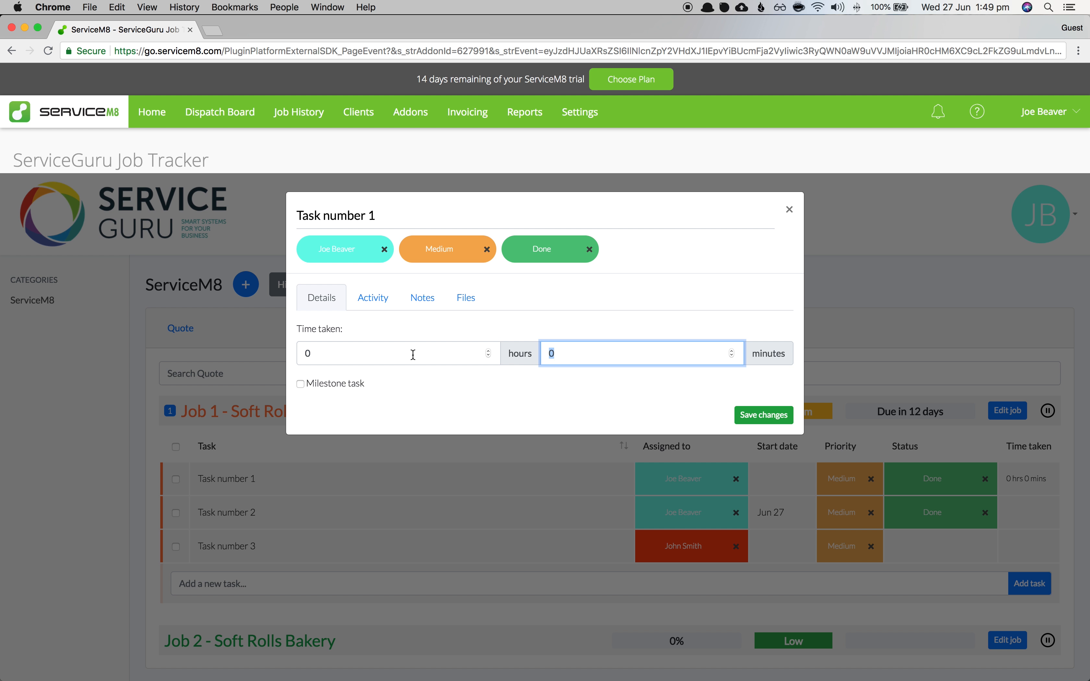
double_click(307, 354)
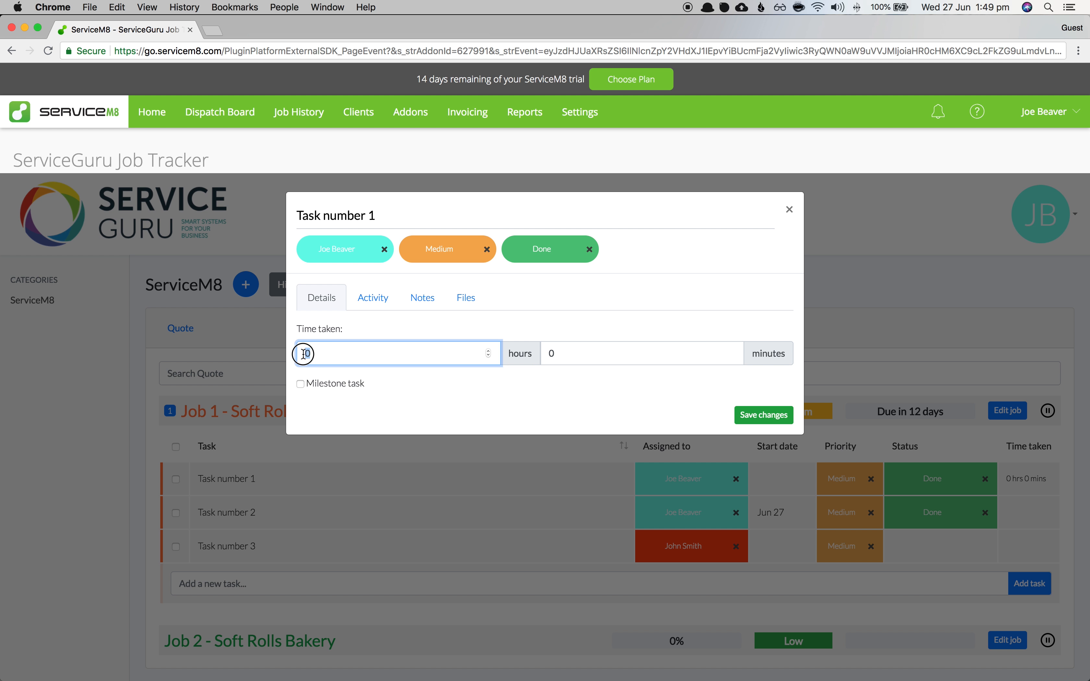
click(791, 212)
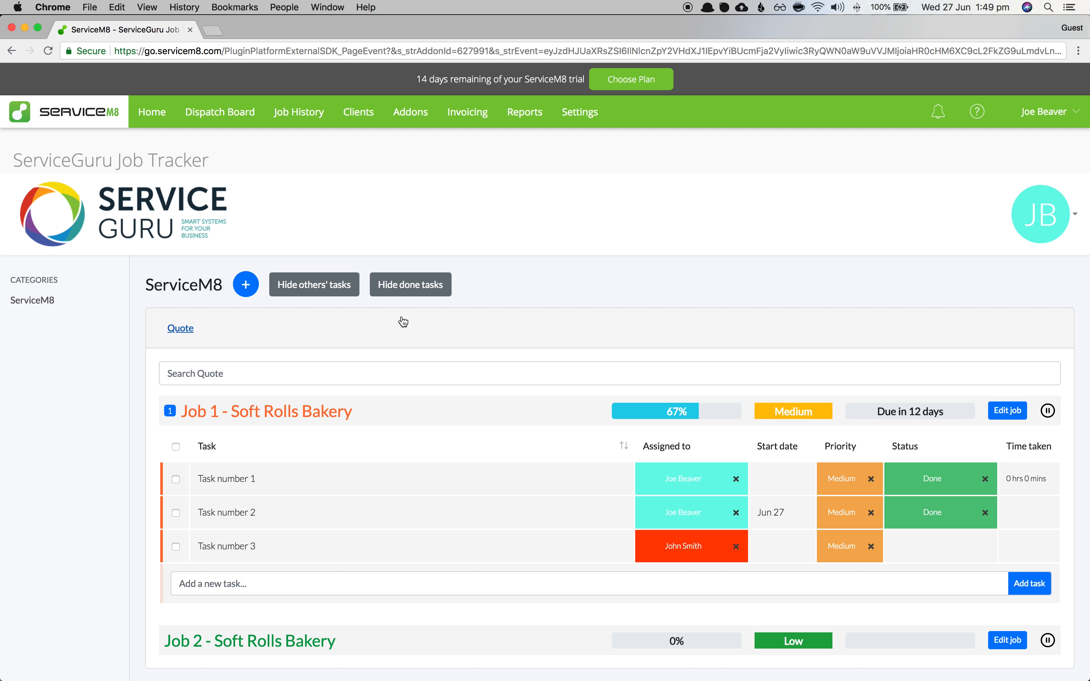
- Toggle the Quote section and account menu, then go to the Dispatch Board via Addons
click(269, 332)
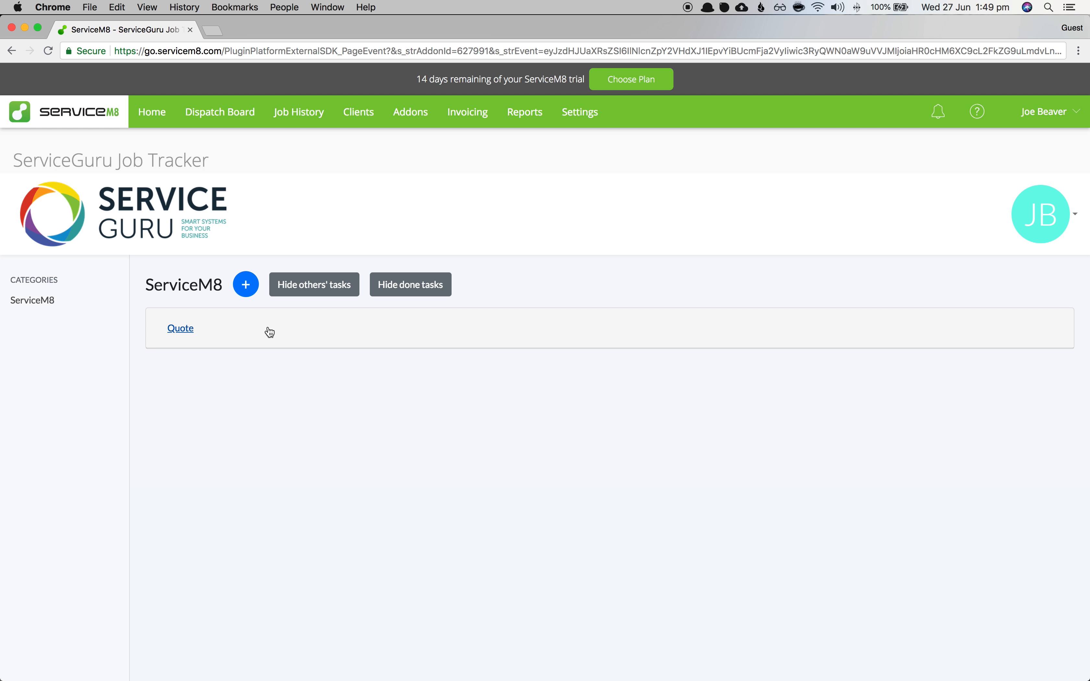
click(269, 333)
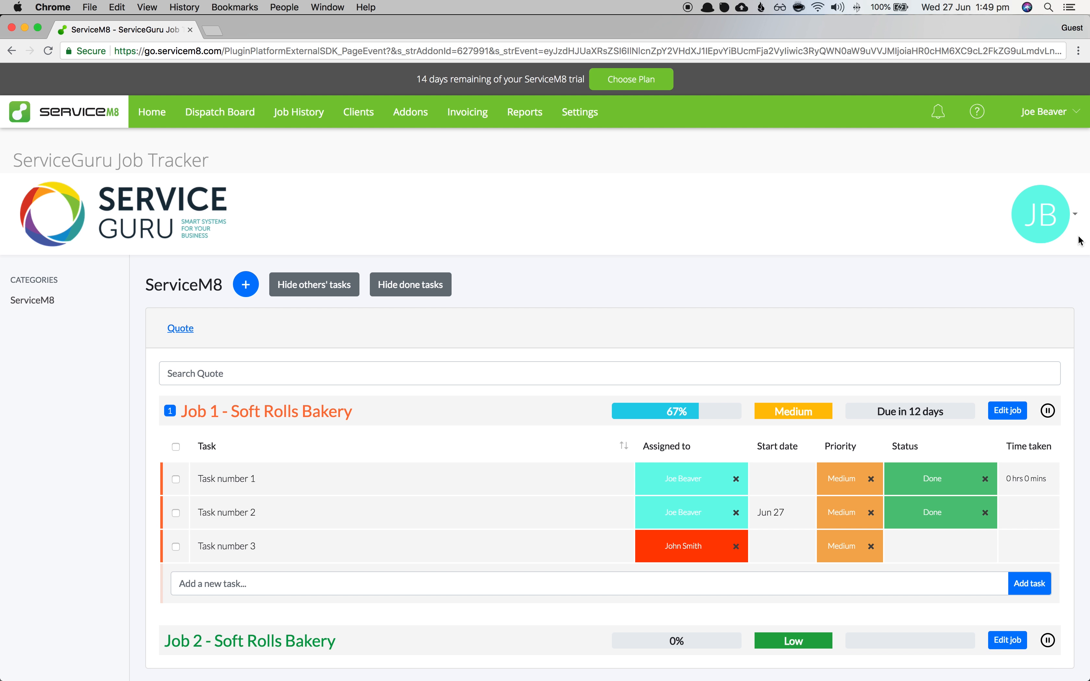
click(1043, 224)
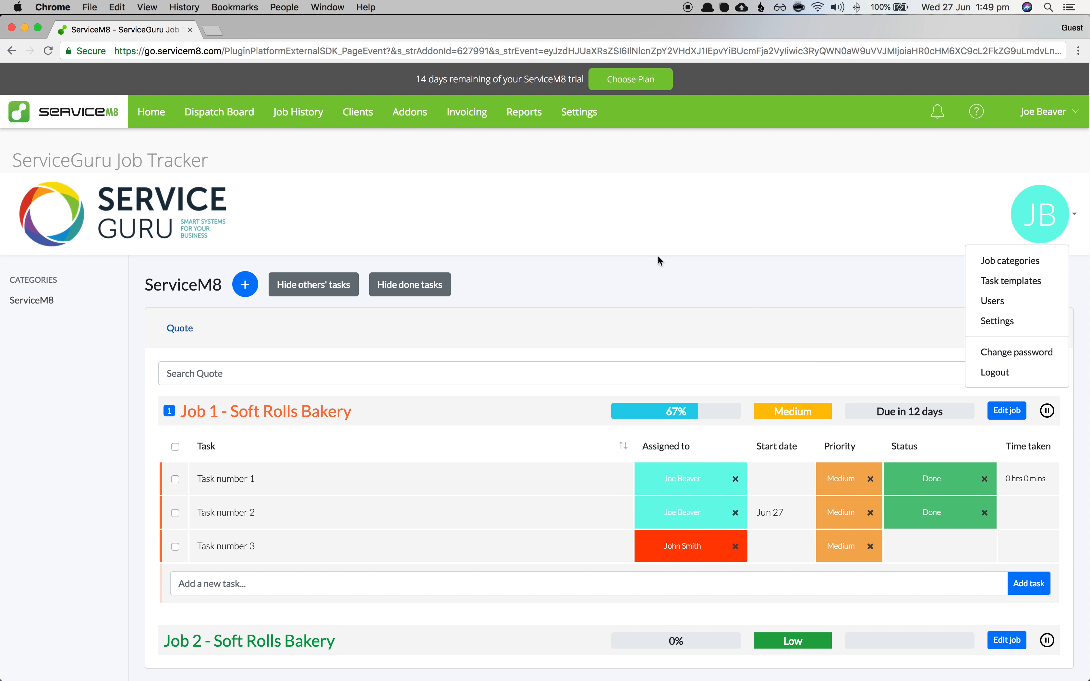
click(335, 190)
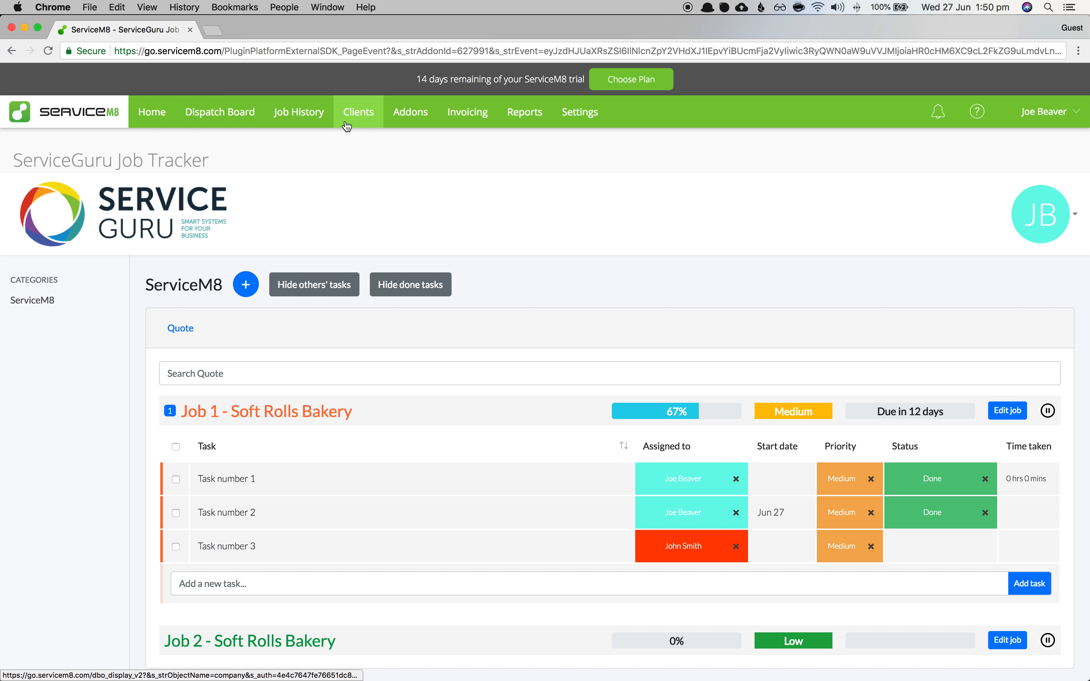
click(421, 116)
click(241, 118)
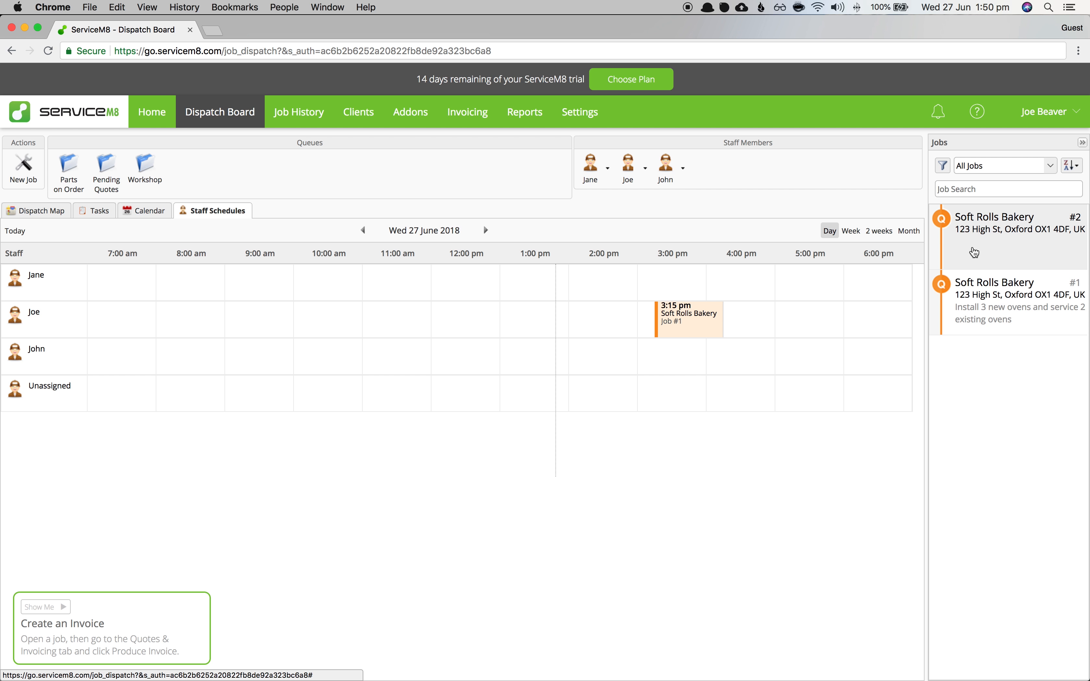
click(974, 252)
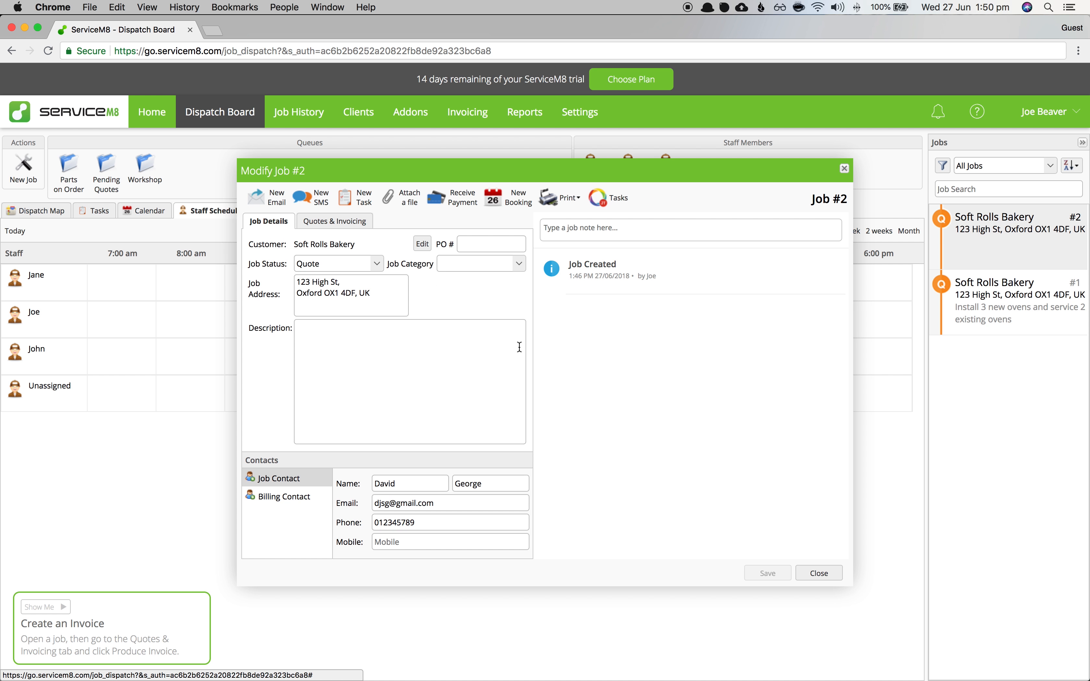
click(610, 198)
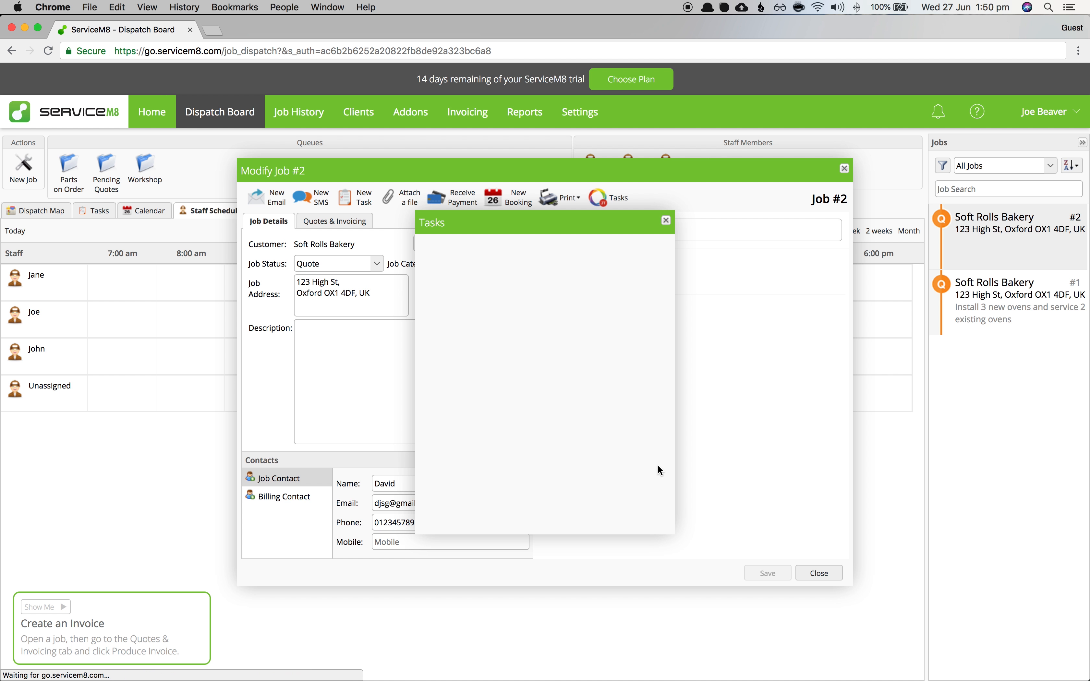
drag(452, 306, 627, 292)
click(638, 297)
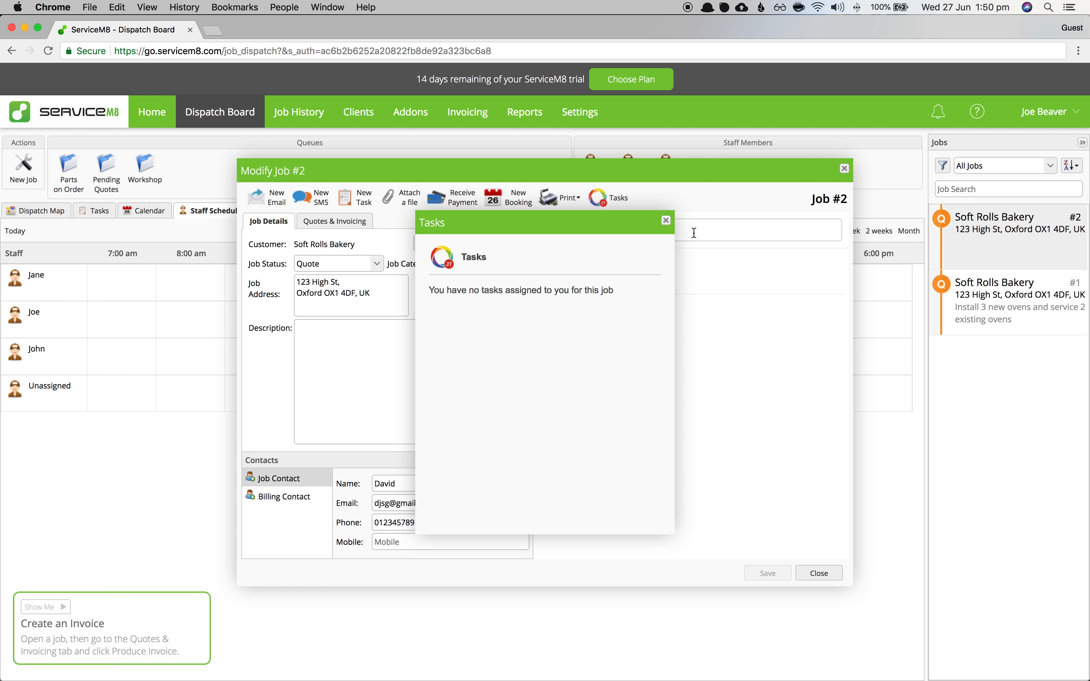
click(666, 223)
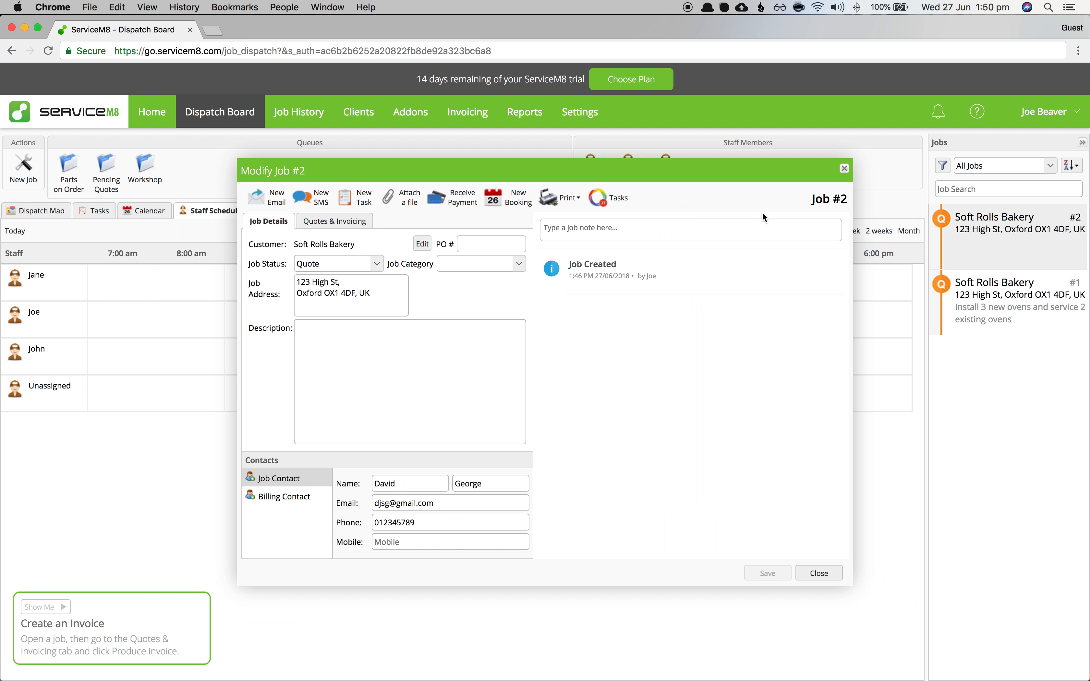
click(845, 169)
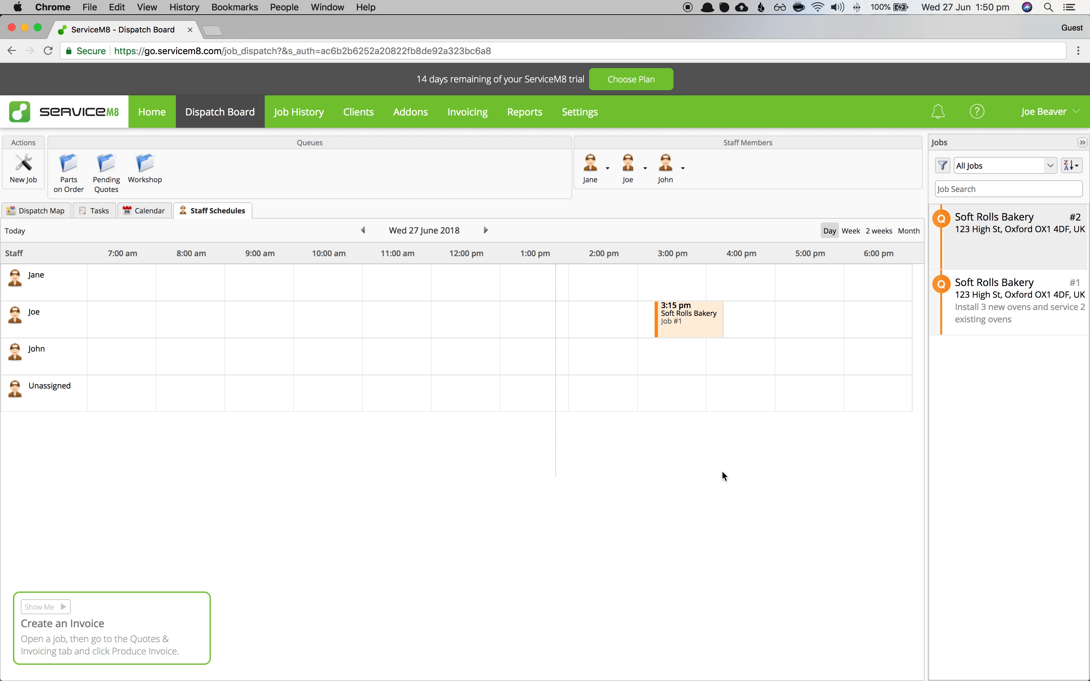